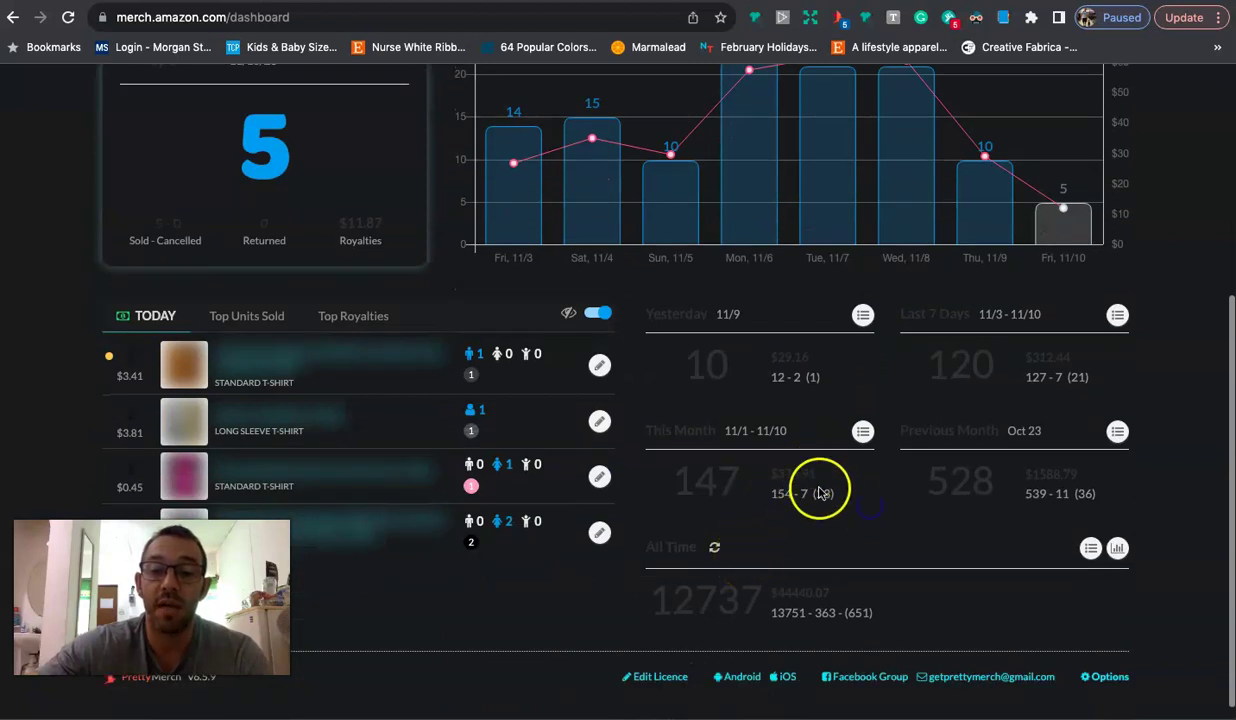
Review the daily, monthly and all-time sales and royalty figures on the Merch by Amazon dashboard
scroll(740, 497, up, 5)
scroll(731, 428, down, 4)
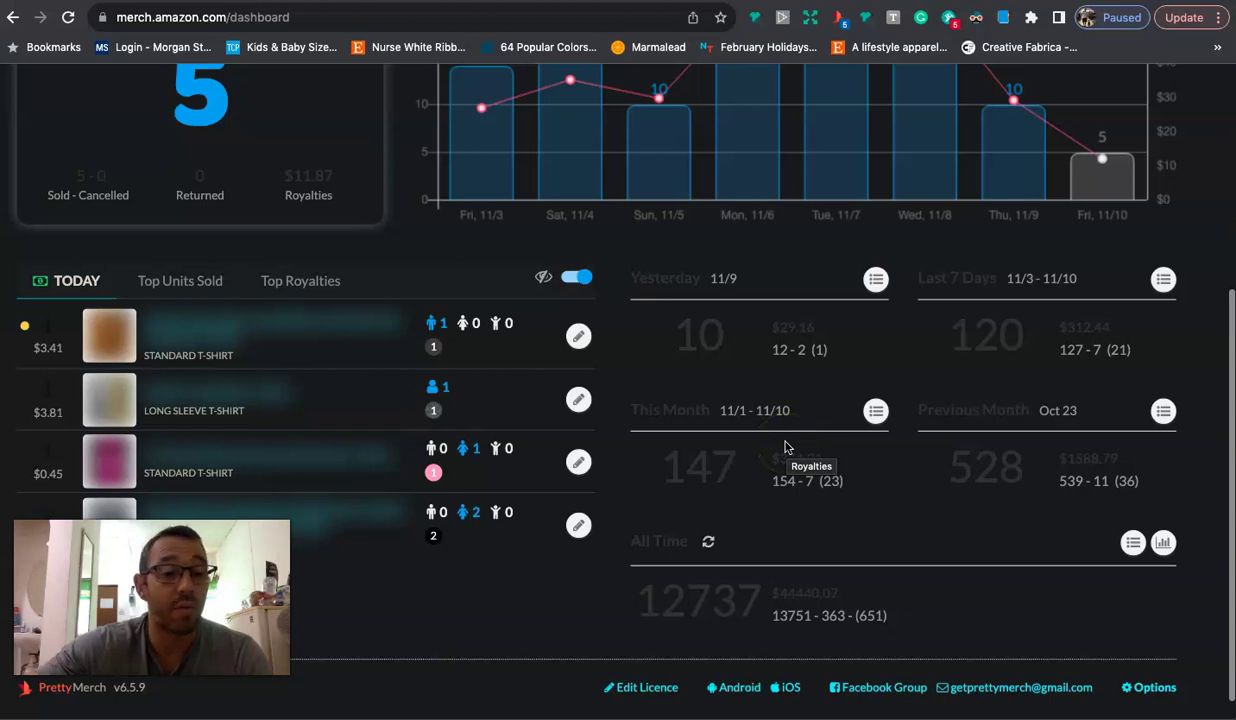
scroll(785, 447, up, 3)
Switch to the Instagram profile and look through its posts of daily sales and revenue figures
click(662, 245)
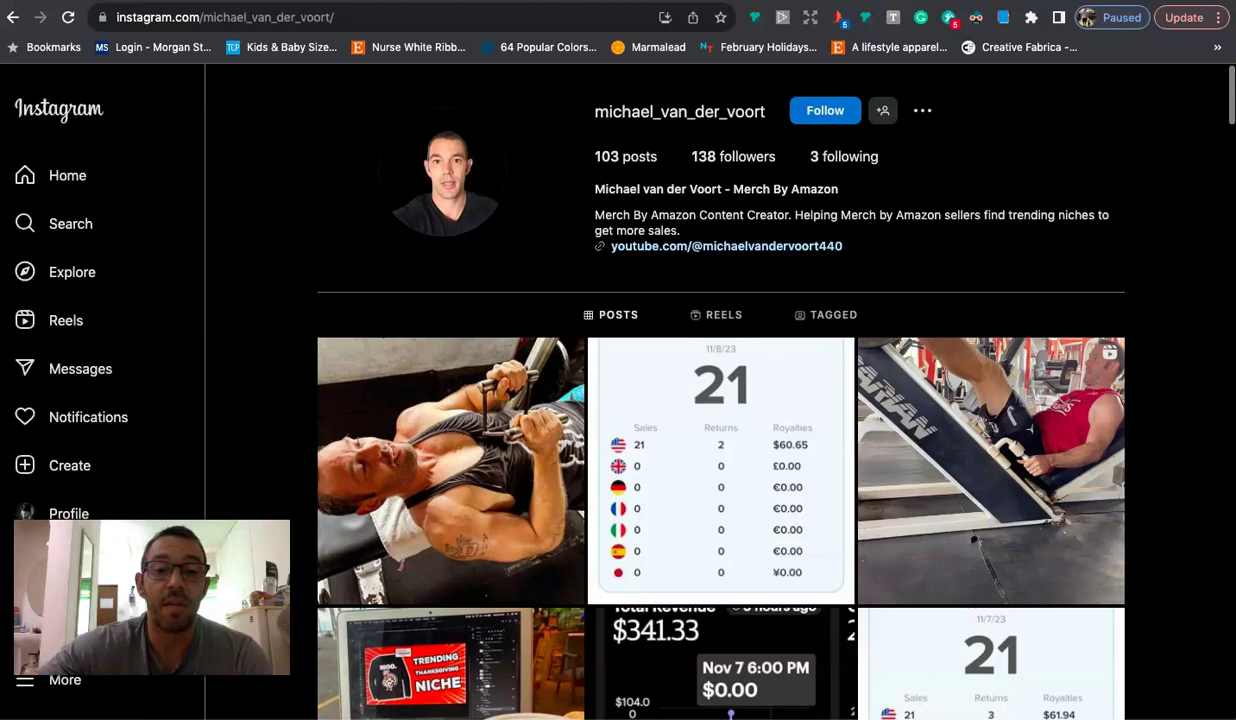
click(687, 182)
scroll(718, 333, down, 2)
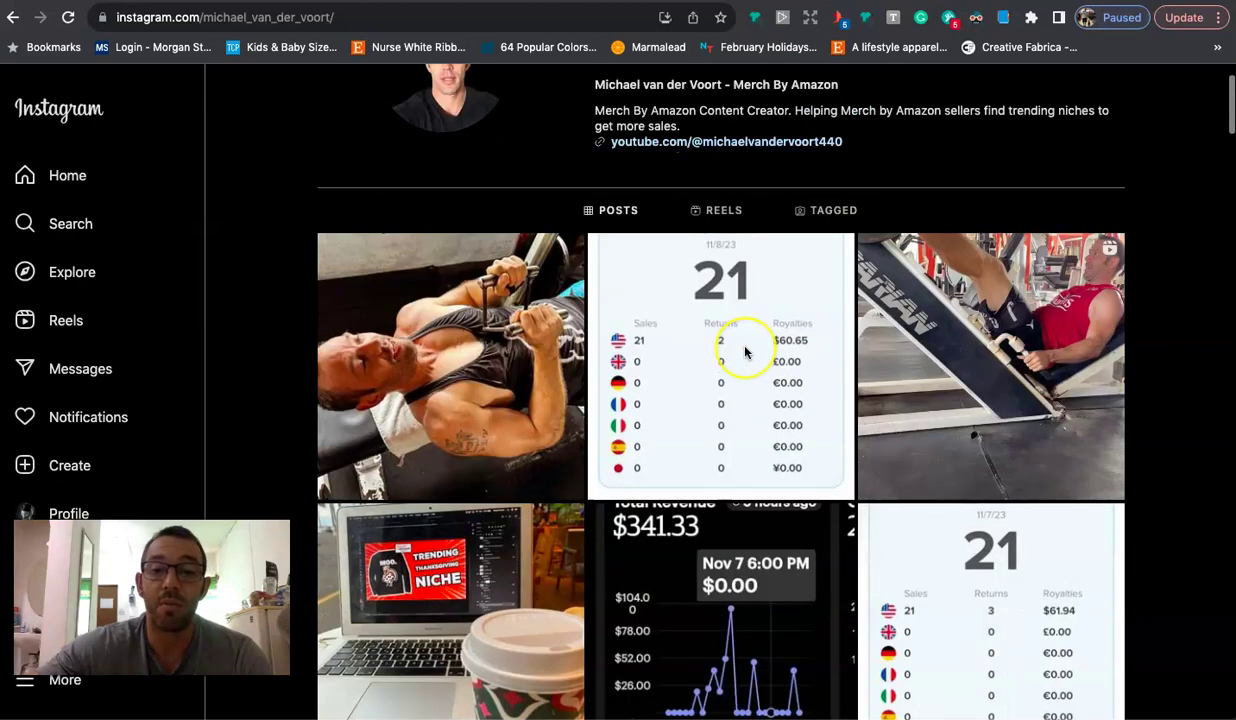
scroll(718, 333, down, 3)
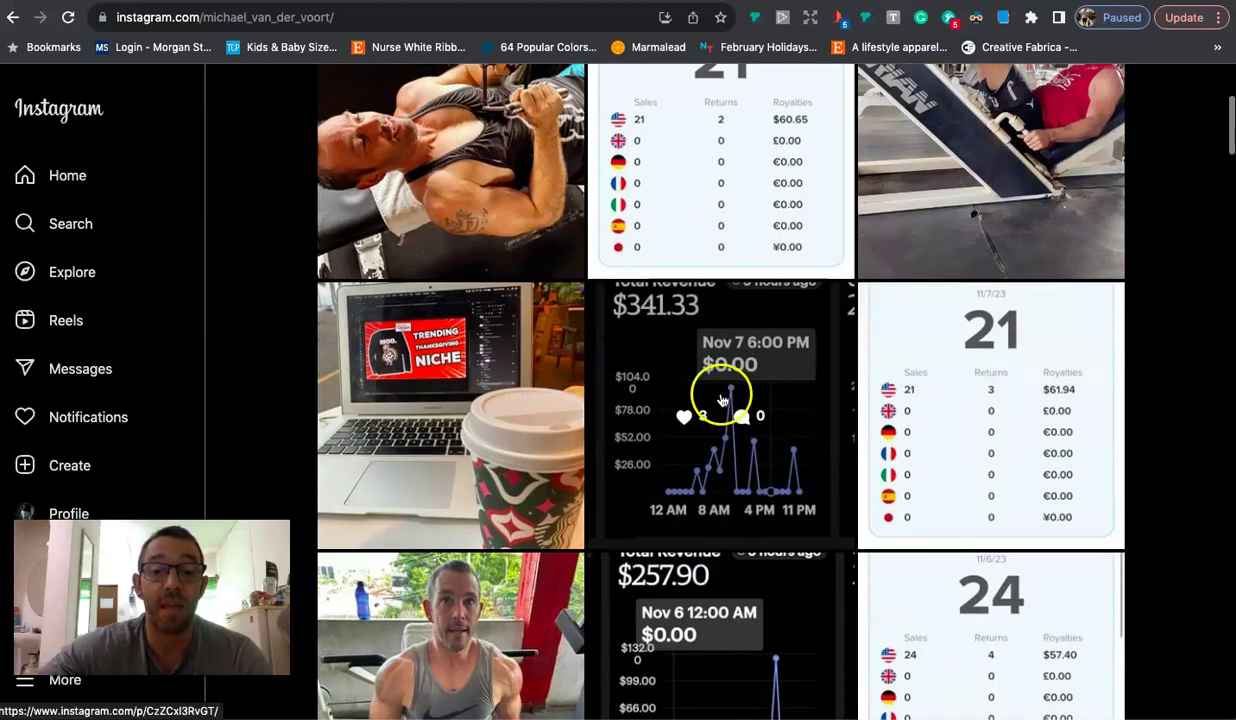
scroll(723, 390, down, 1)
scroll(461, 331, up, 3)
scroll(537, 318, down, 3)
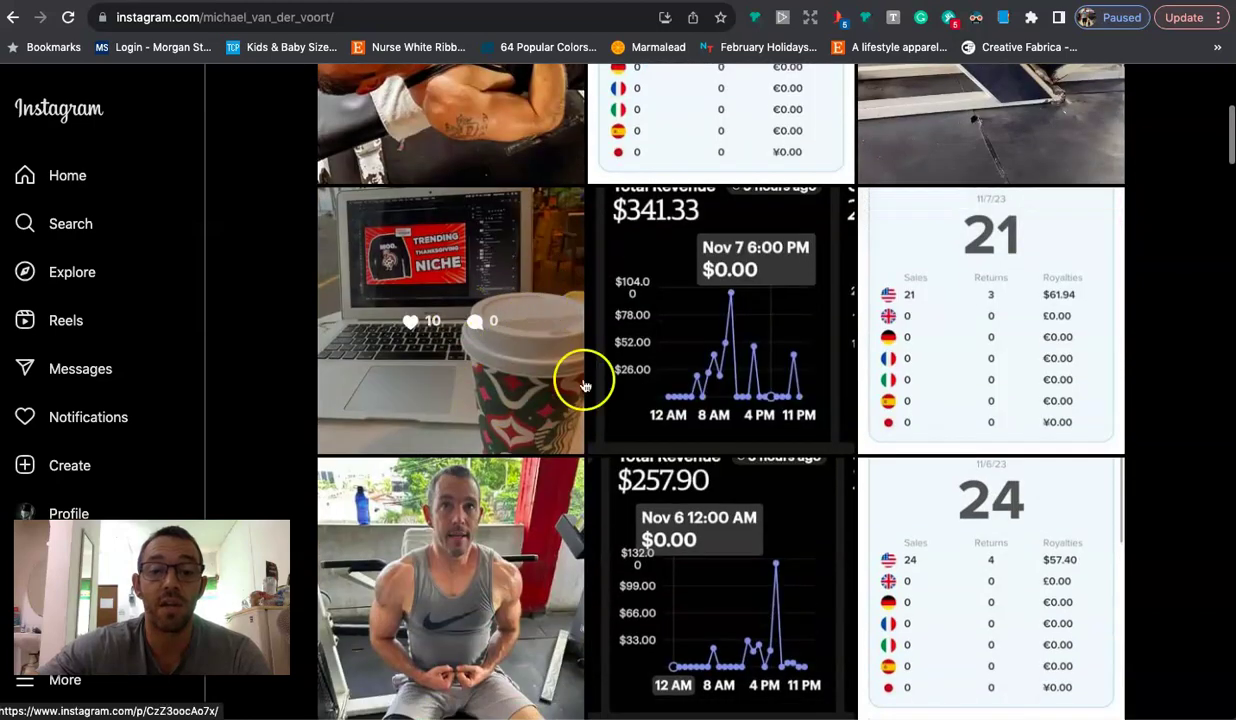
scroll(565, 370, down, 10)
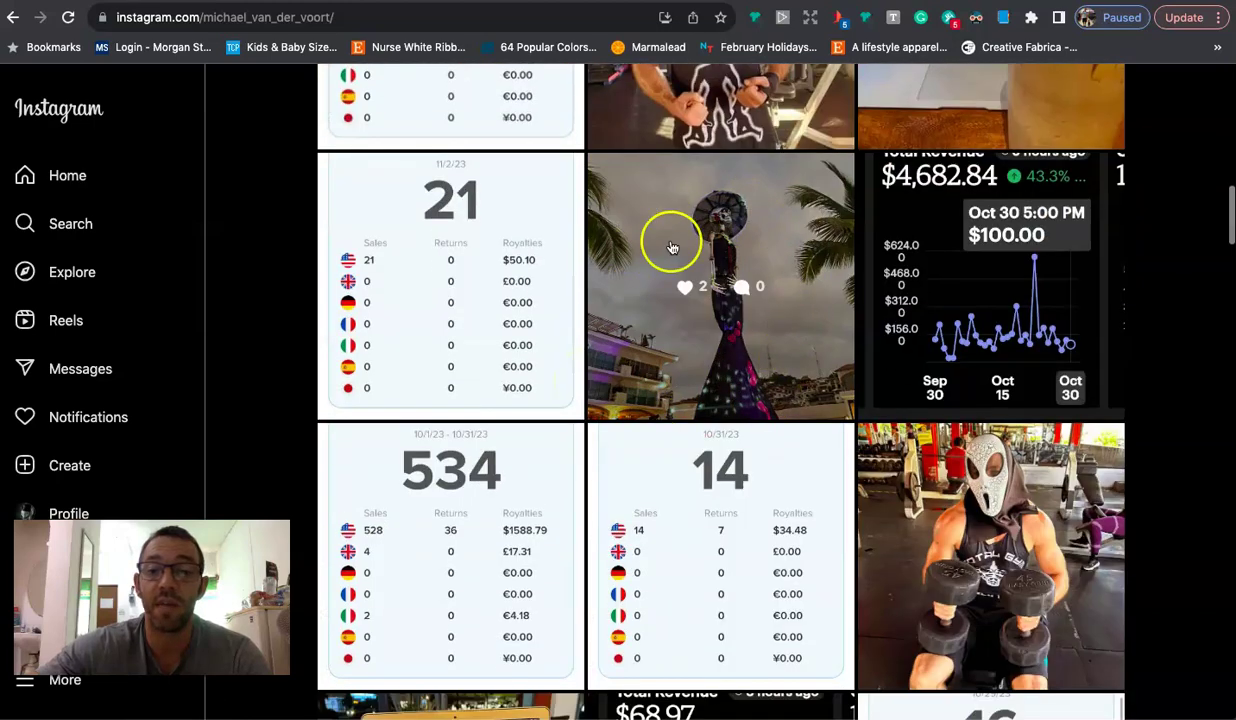
scroll(665, 310, up, 4)
scroll(669, 320, up, 10)
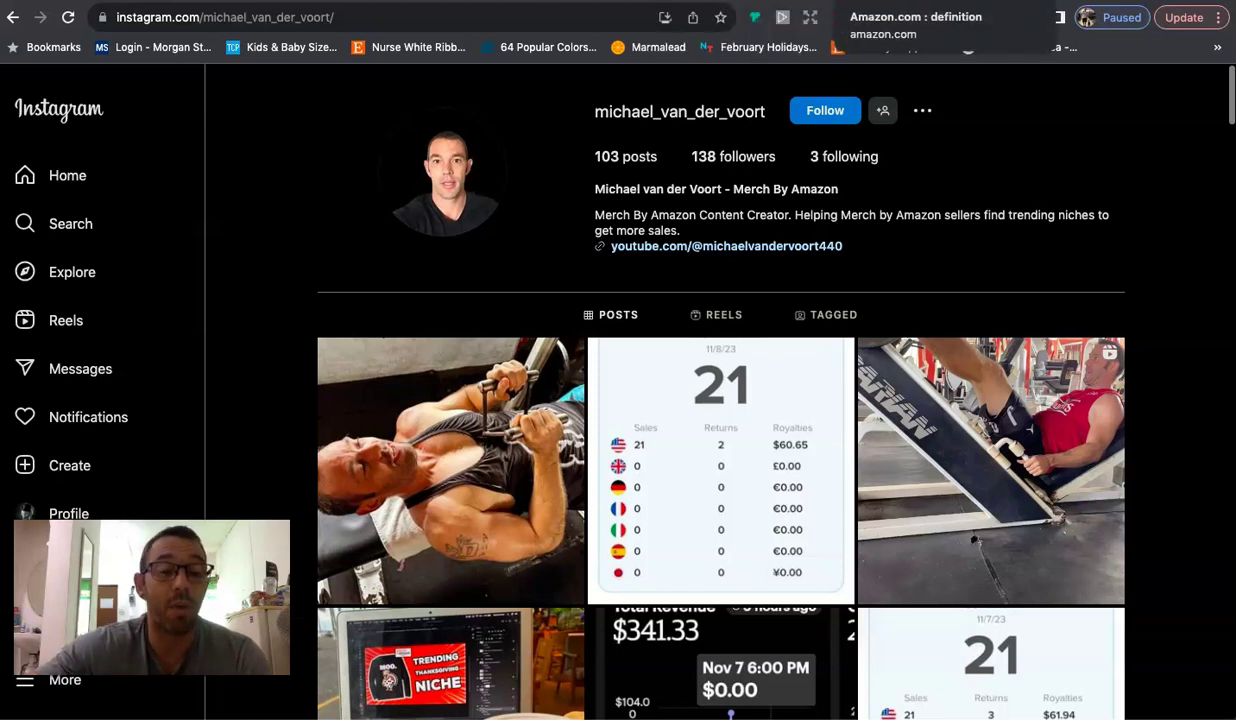
Switch to the Amazon search results for "definition" and examine the definition T-shirt designs with their sales ranks
click(900, 0)
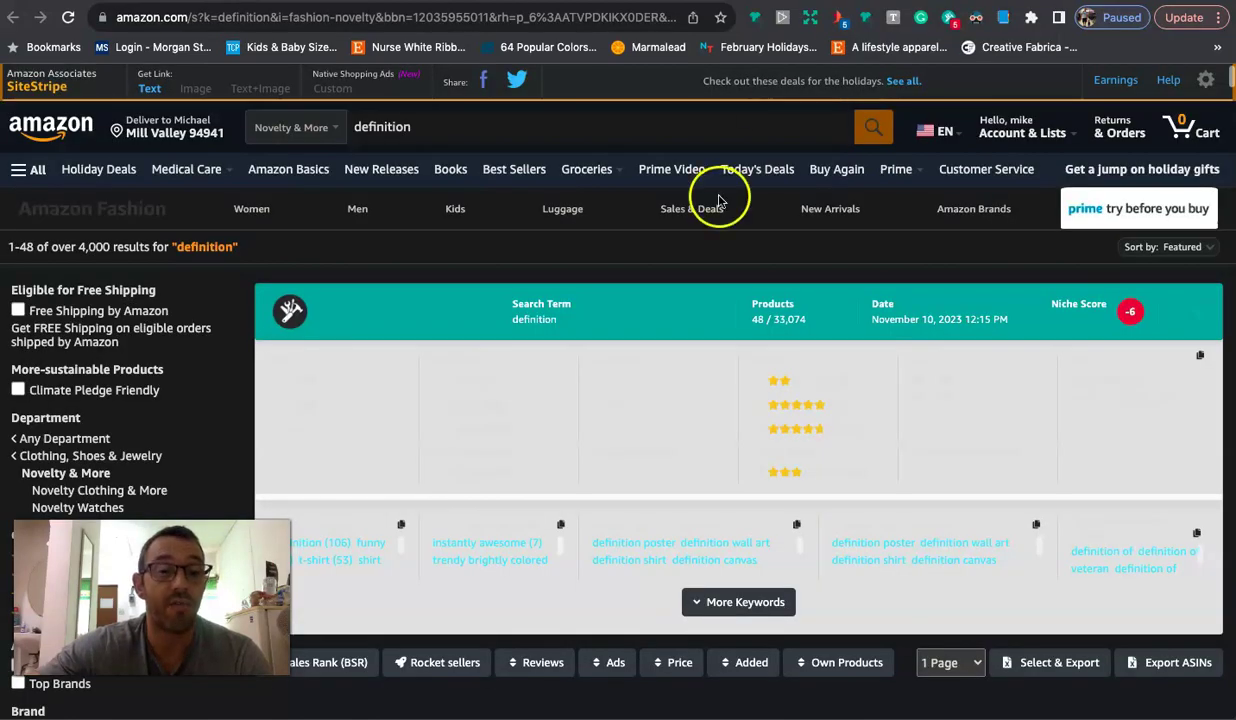
scroll(708, 224, down, 1)
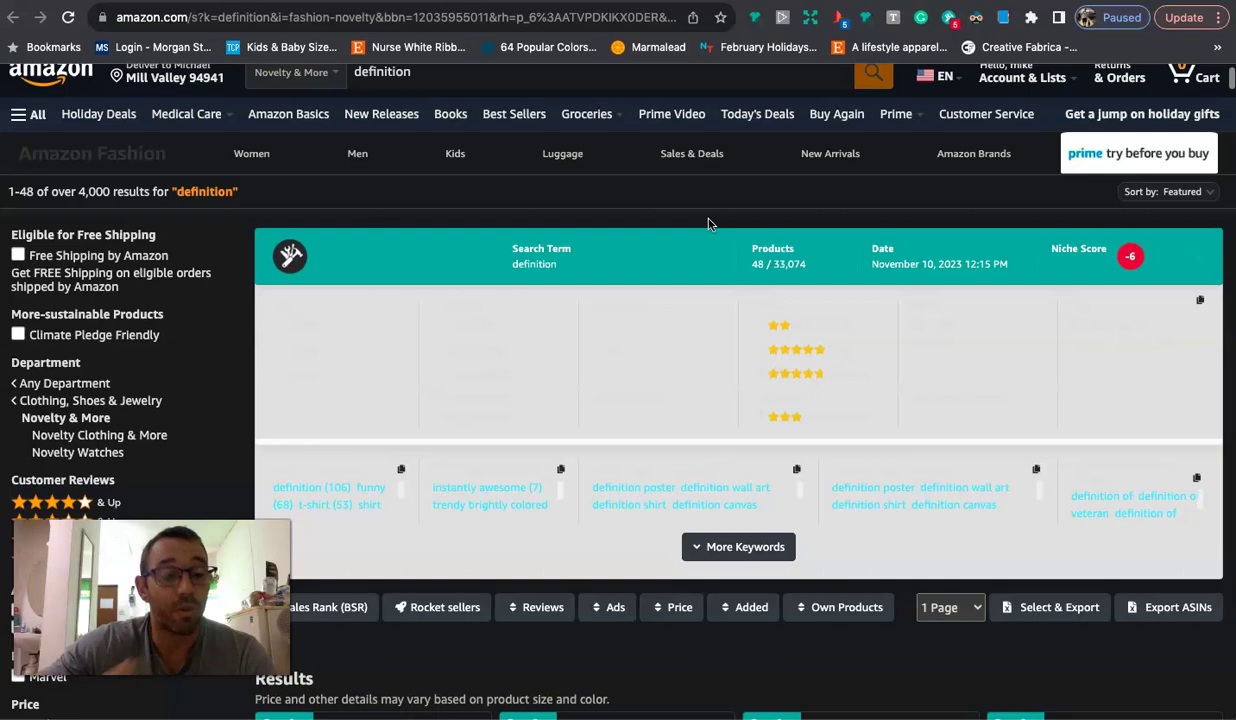
scroll(708, 224, down, 2)
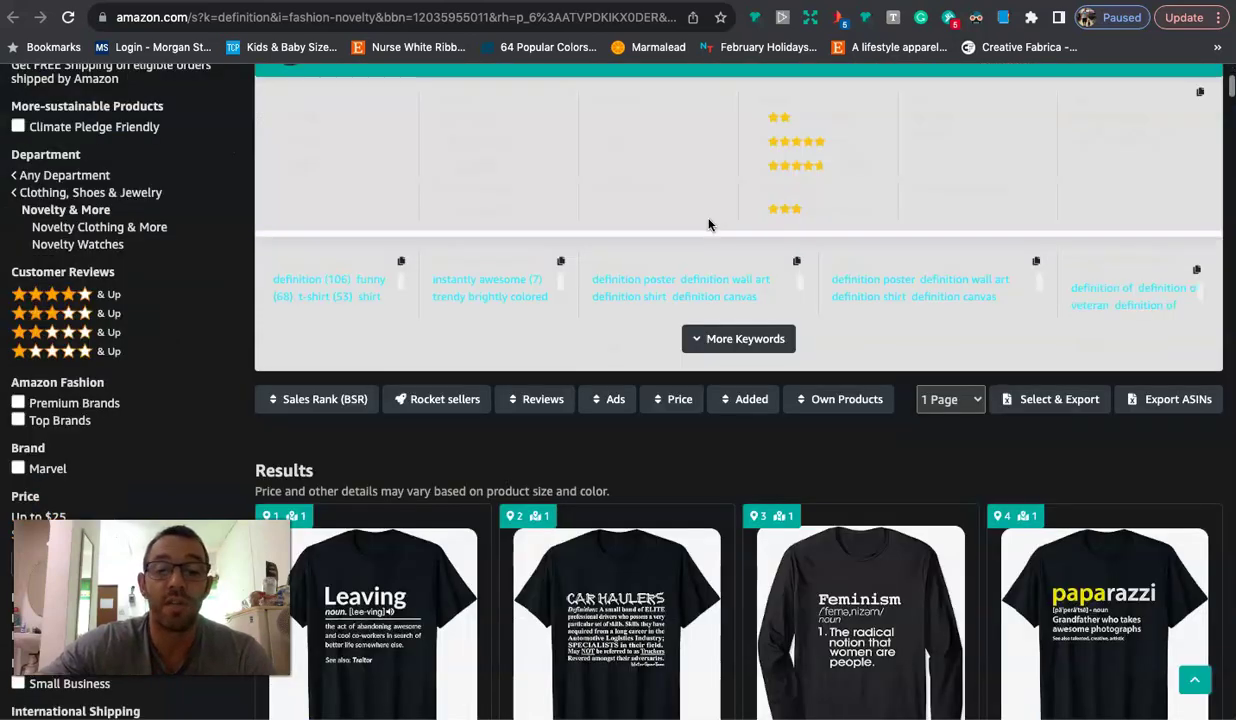
scroll(708, 224, down, 4)
scroll(708, 224, down, 1)
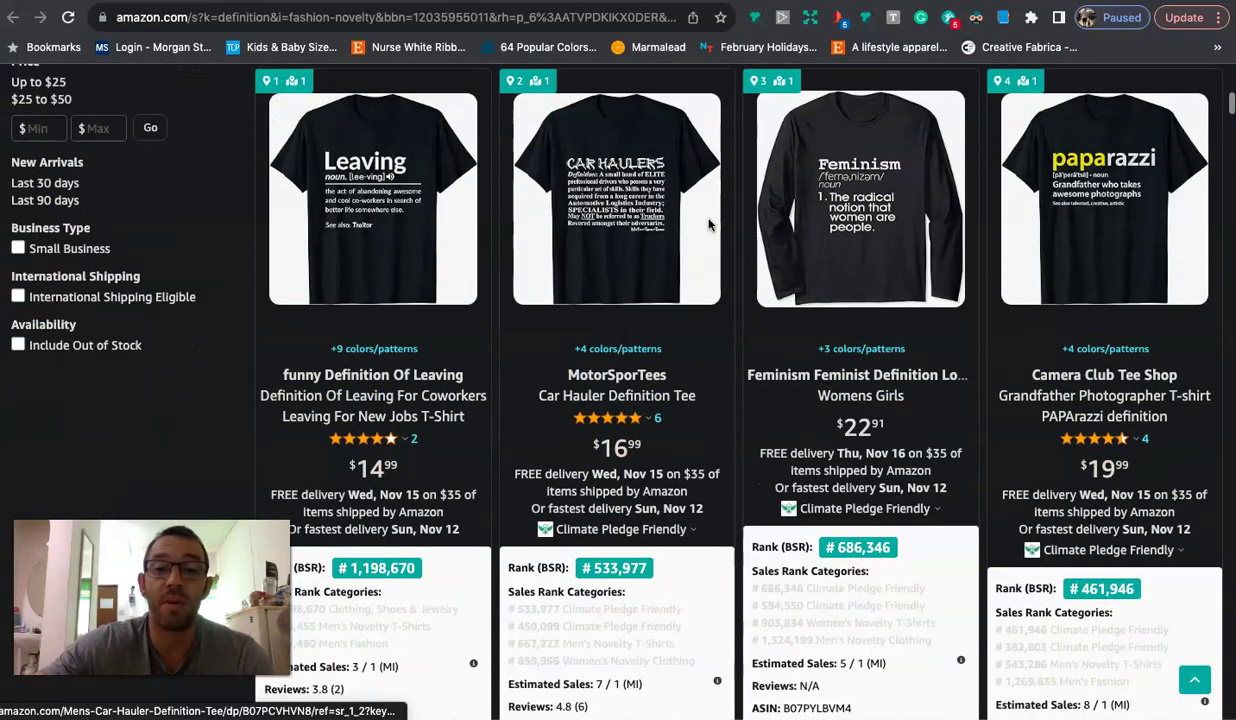
scroll(708, 224, down, 10)
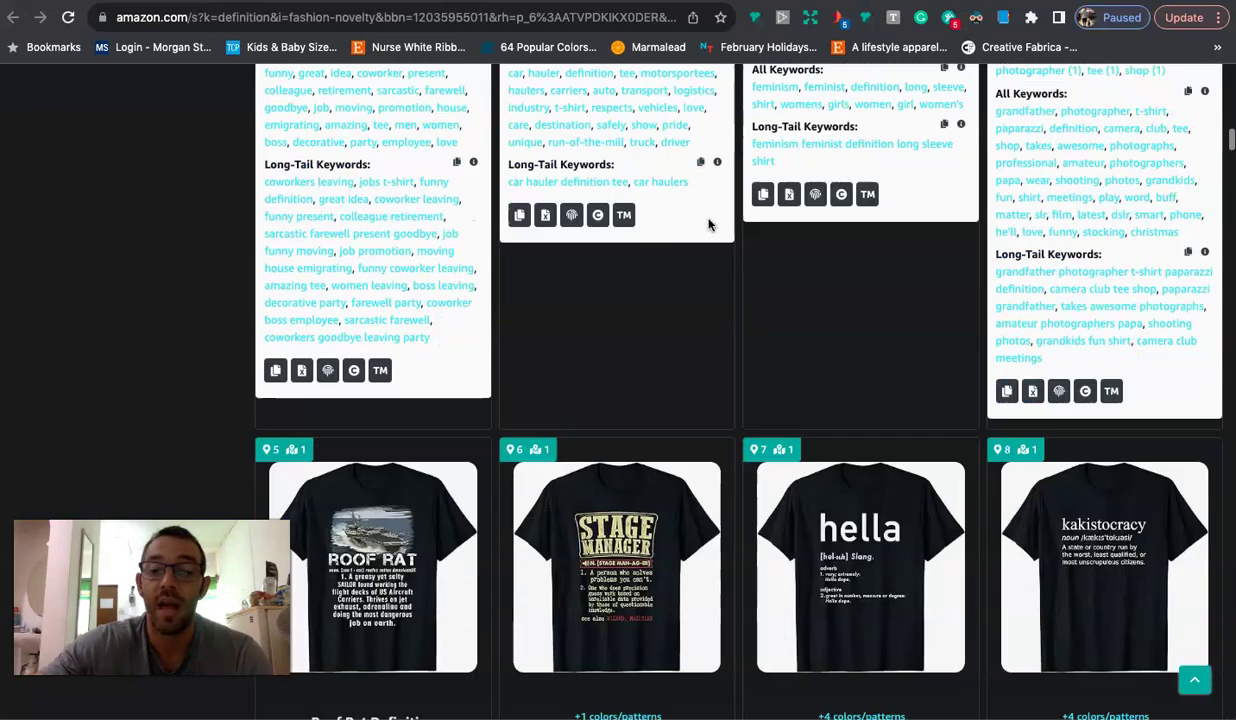
scroll(708, 224, down, 4)
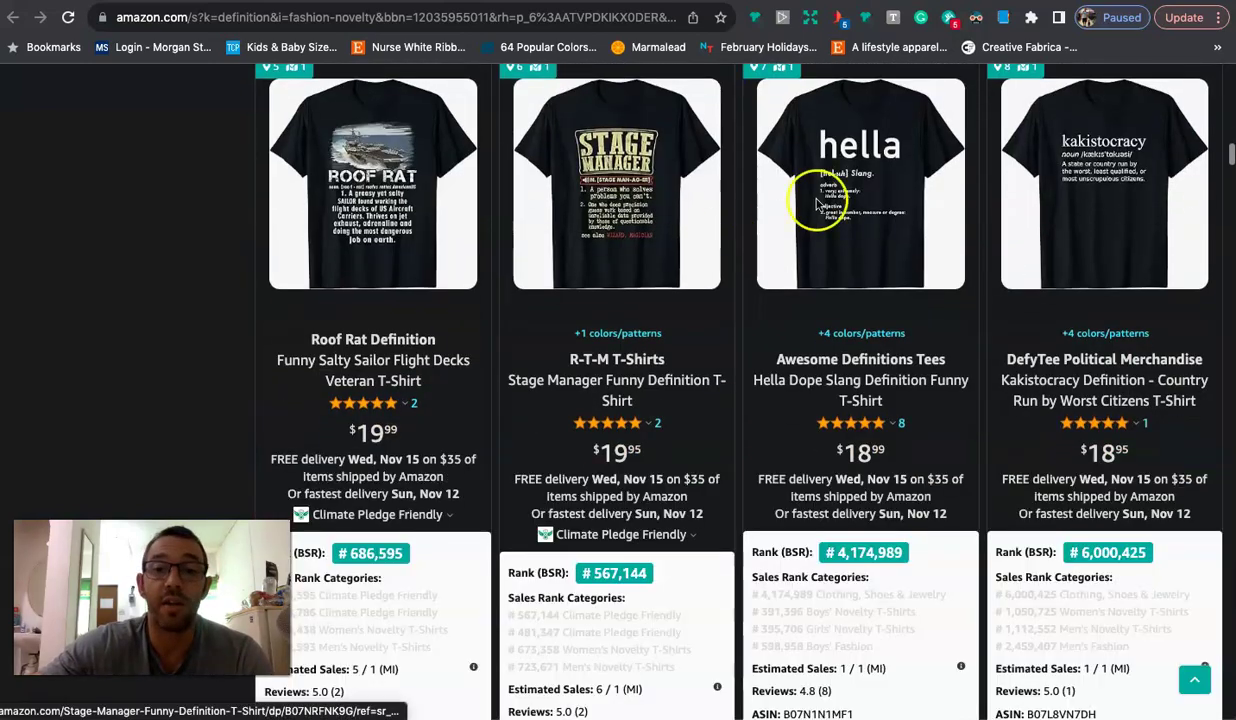
scroll(797, 334, down, 4)
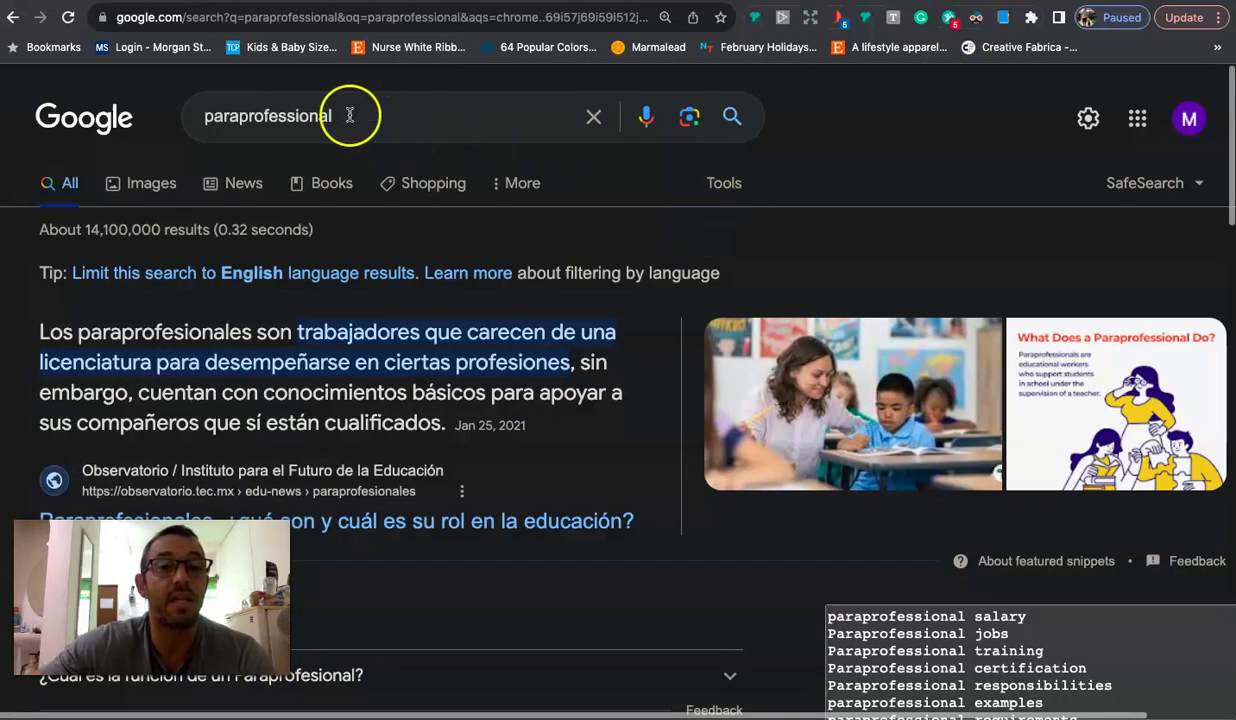
Highlight the query "paraprofessional" on the Google results page and look over the results and related searches
drag(350, 115, 200, 112)
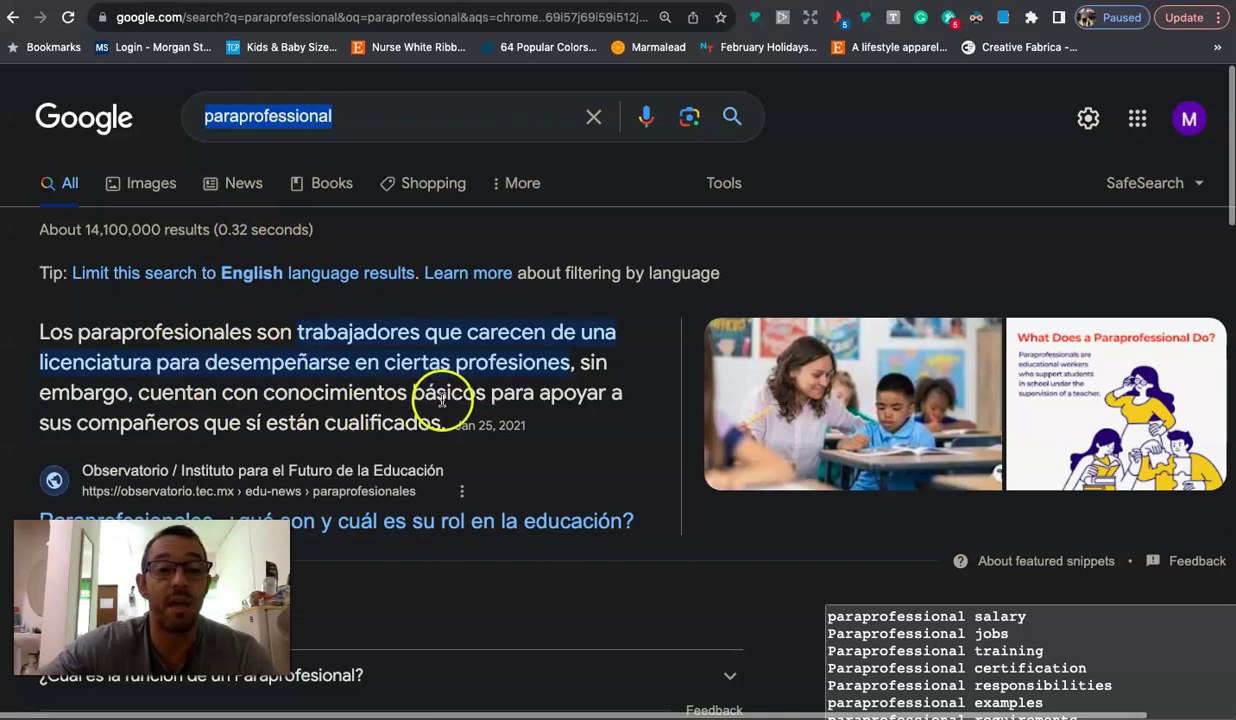
scroll(362, 405, down, 3)
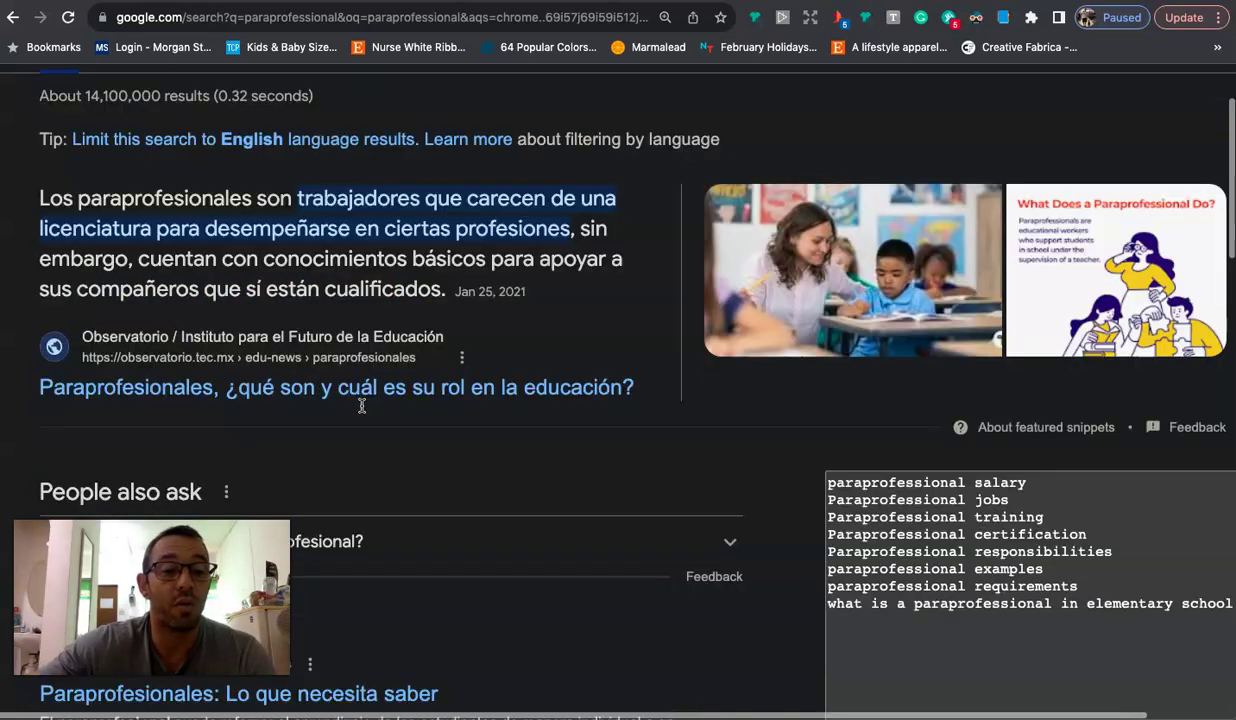
scroll(362, 405, up, 2)
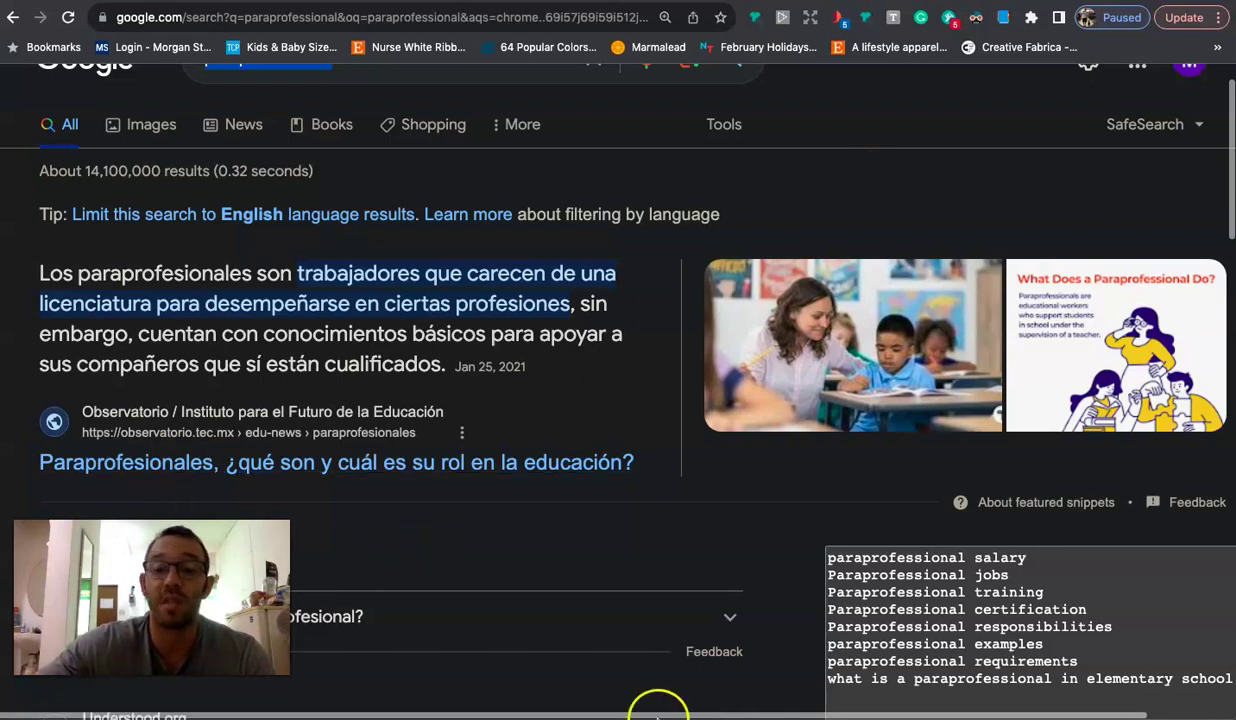
Switch to Photoshop and create a new 4500 x 5400 px RGB document at 118.11 pixels/centimeter with the custom dark background
mouse_move(686, 693)
click(804, 690)
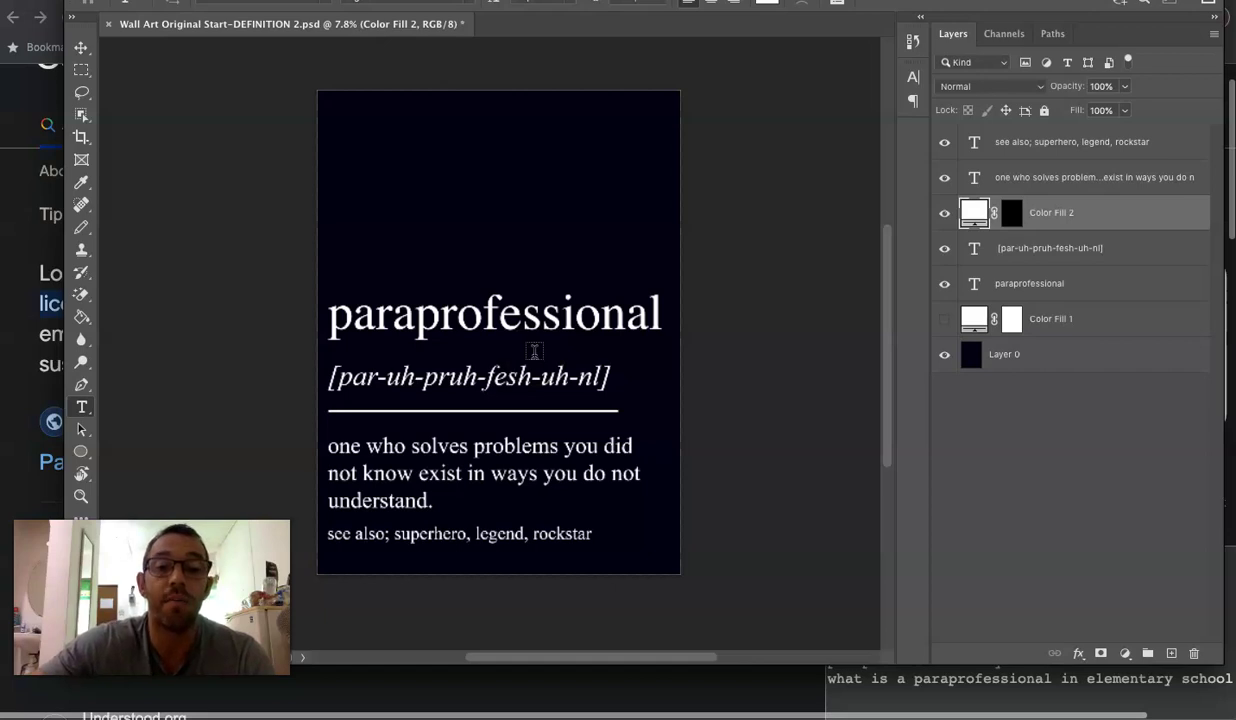
key(super+n)
click(888, 148)
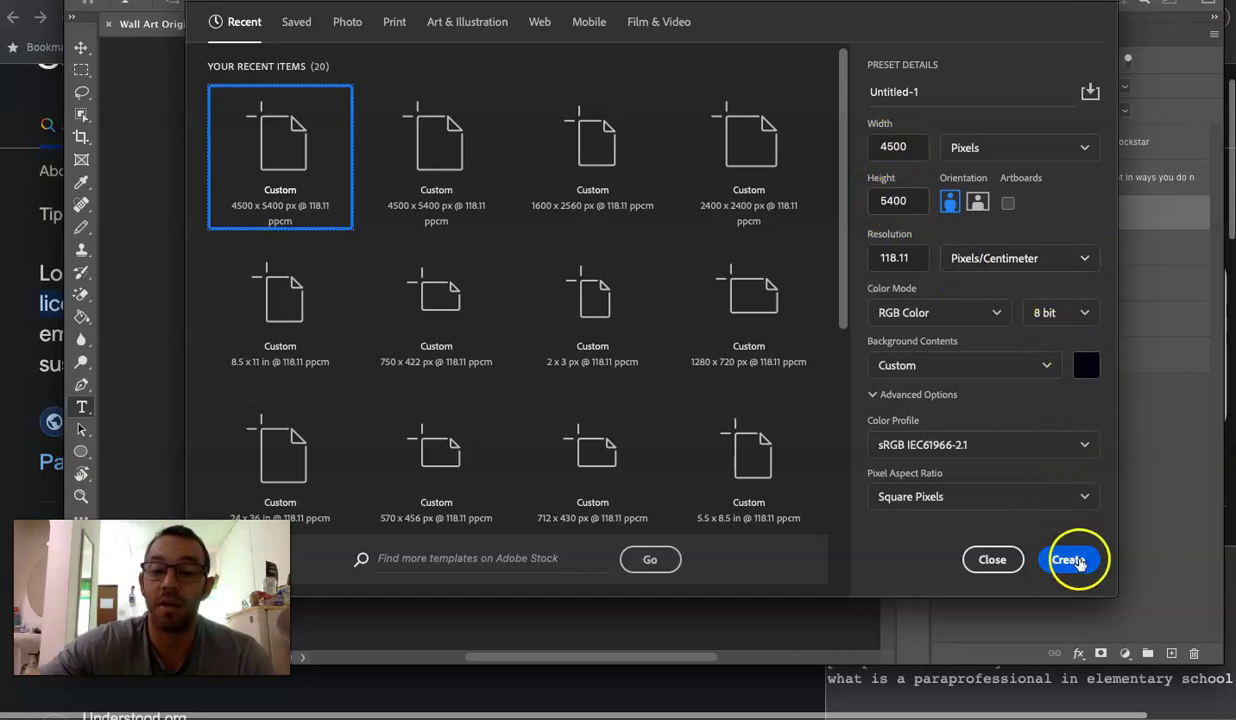
click(1068, 560)
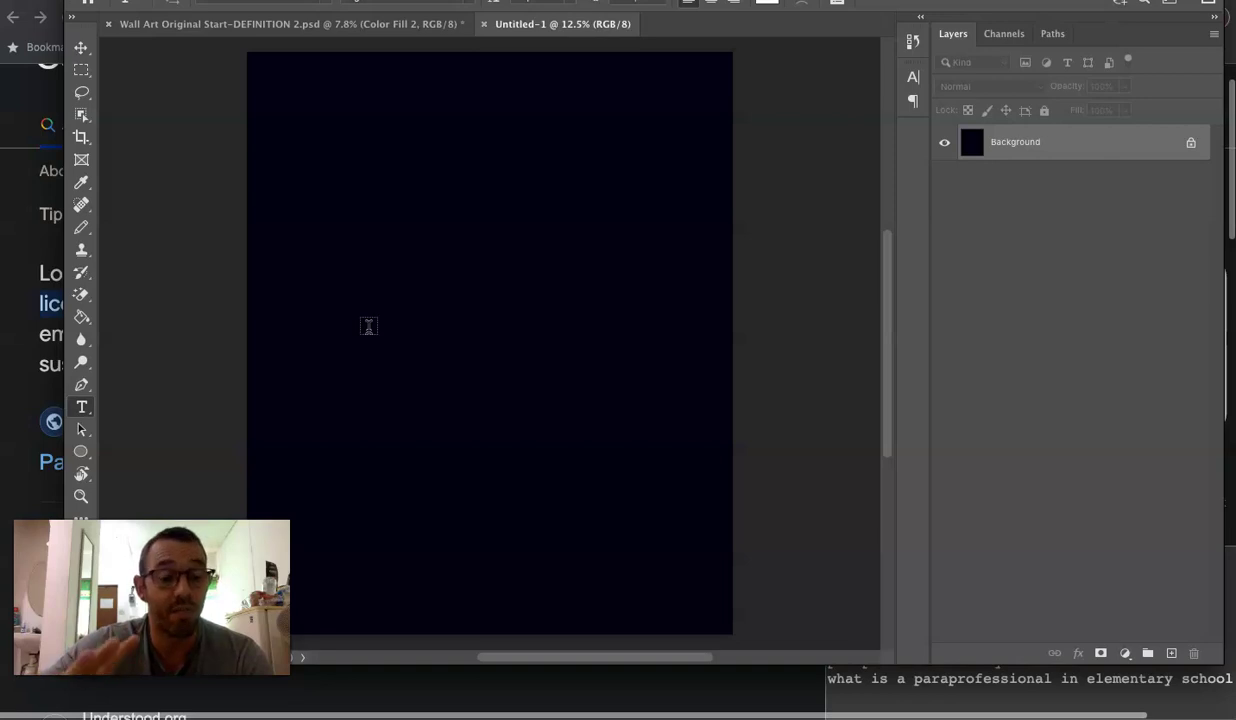
Return to the Amazon definition results in the browser and examine the layout of the "hella" and neighbouring T-shirts
click(38, 372)
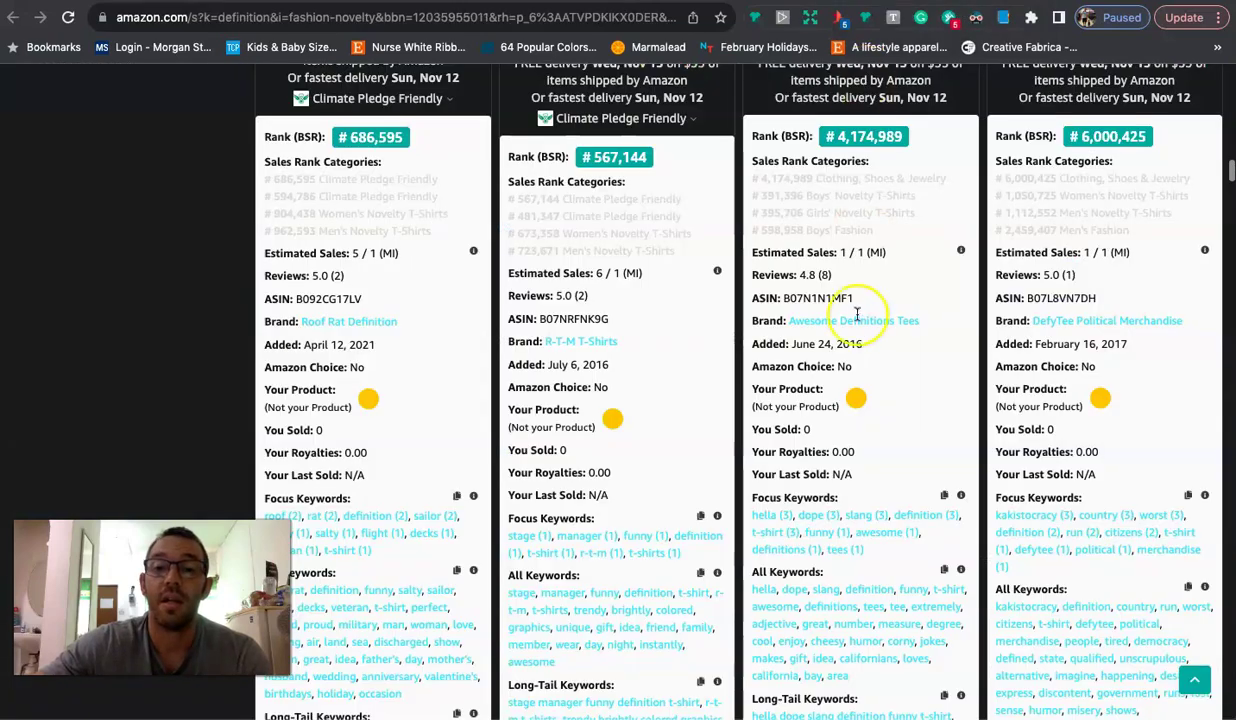
scroll(856, 318, up, 3)
scroll(856, 318, down, 8)
scroll(830, 400, down, 2)
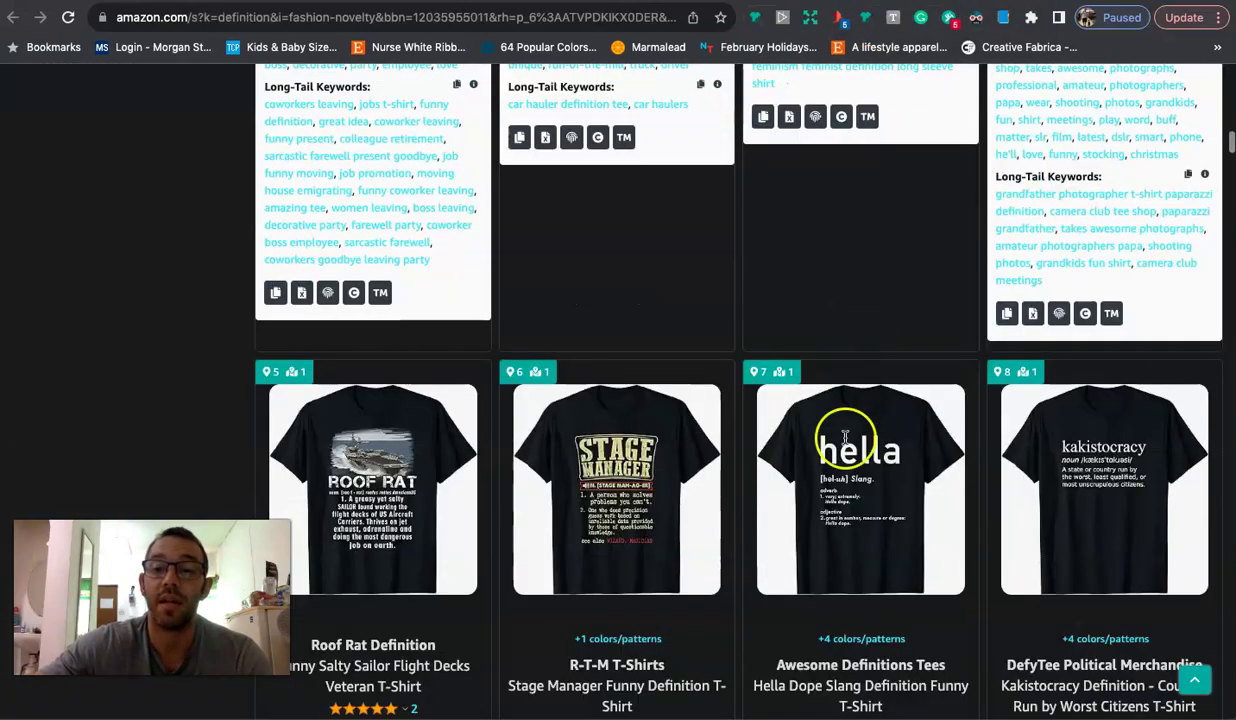
scroll(840, 440, up, 5)
scroll(825, 500, up, 1)
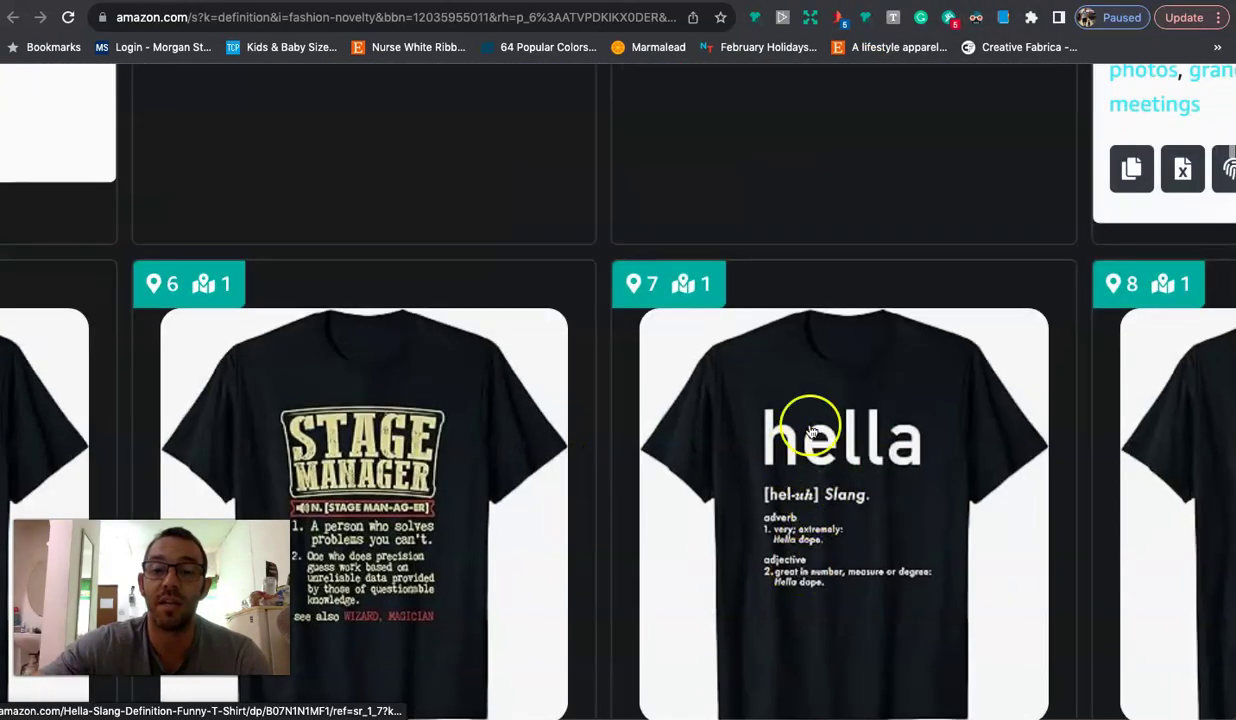
scroll(872, 478, down, 5)
scroll(872, 460, down, 2)
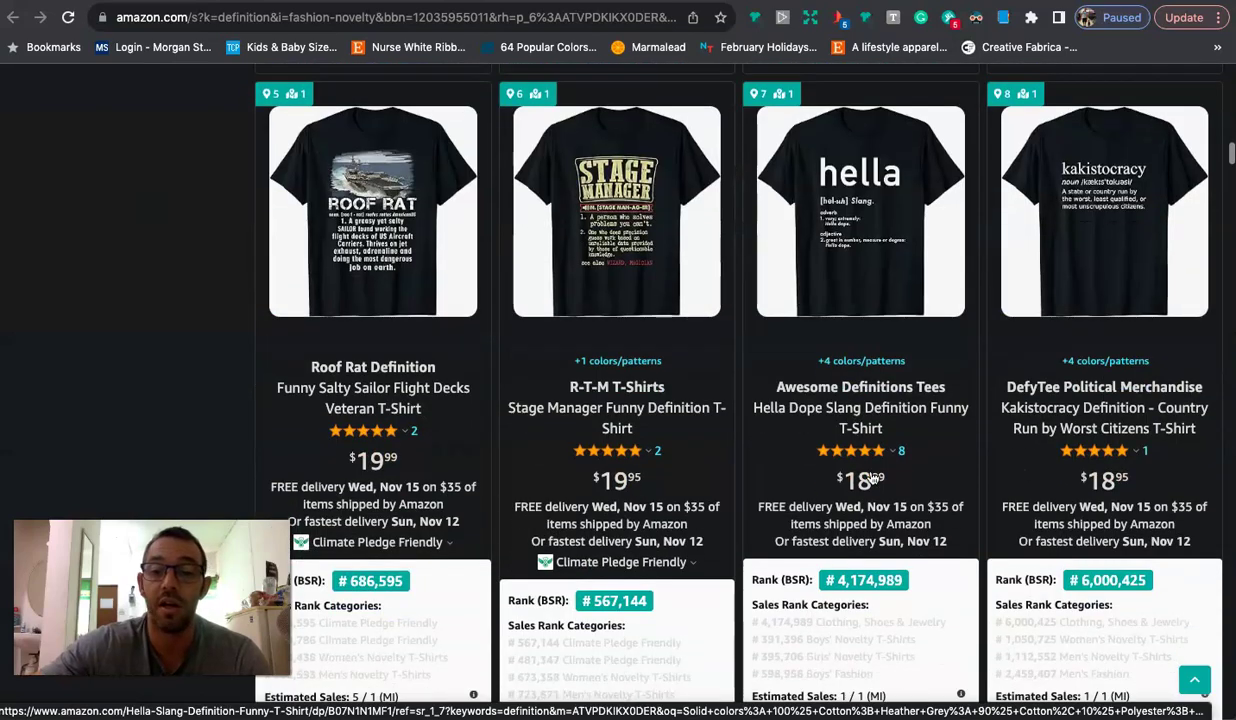
scroll(872, 430, up, 1)
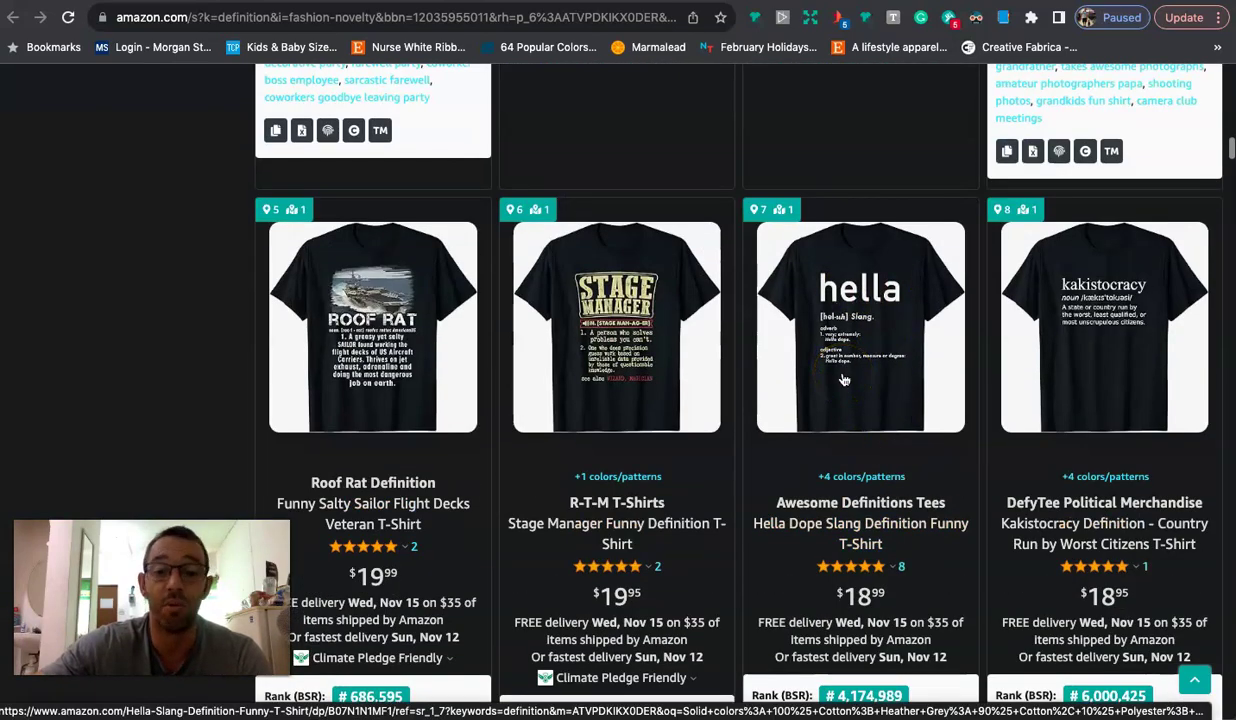
Return to the Google results page and copy the word "paraprofessional" from the search query
mouse_move(693, 712)
click(808, 690)
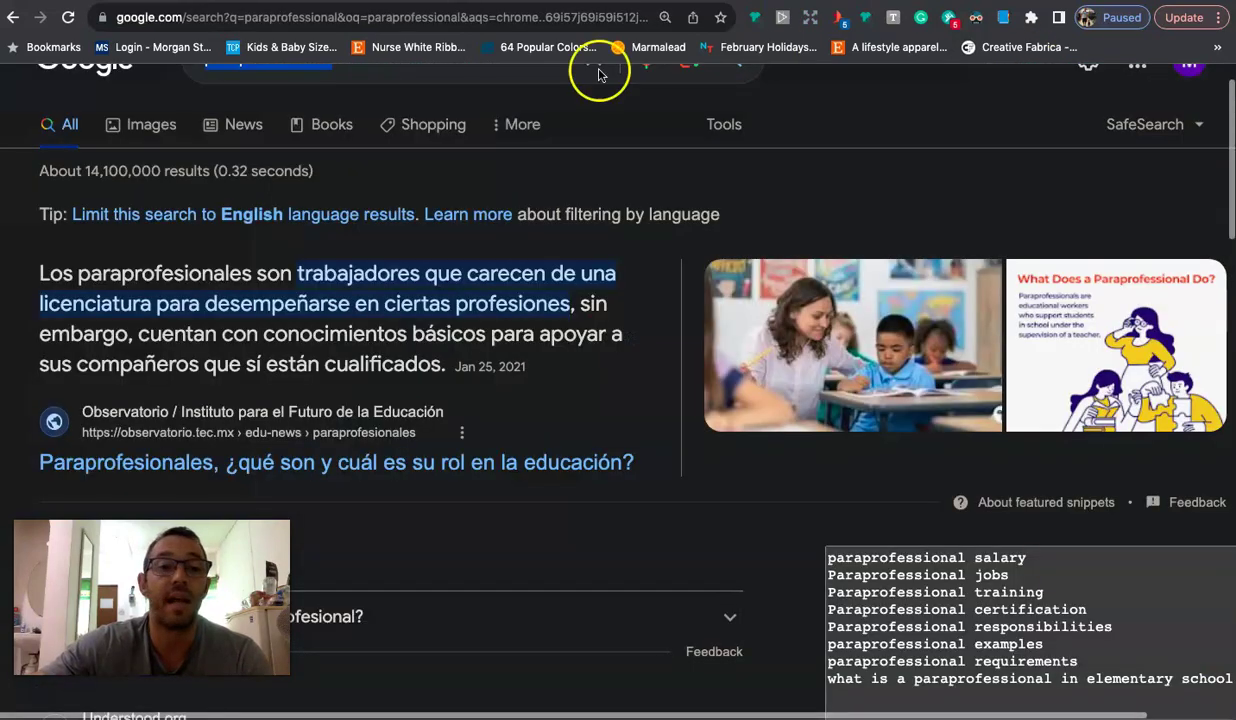
scroll(225, 276, up, 2)
double_click(278, 116)
key(super+c)
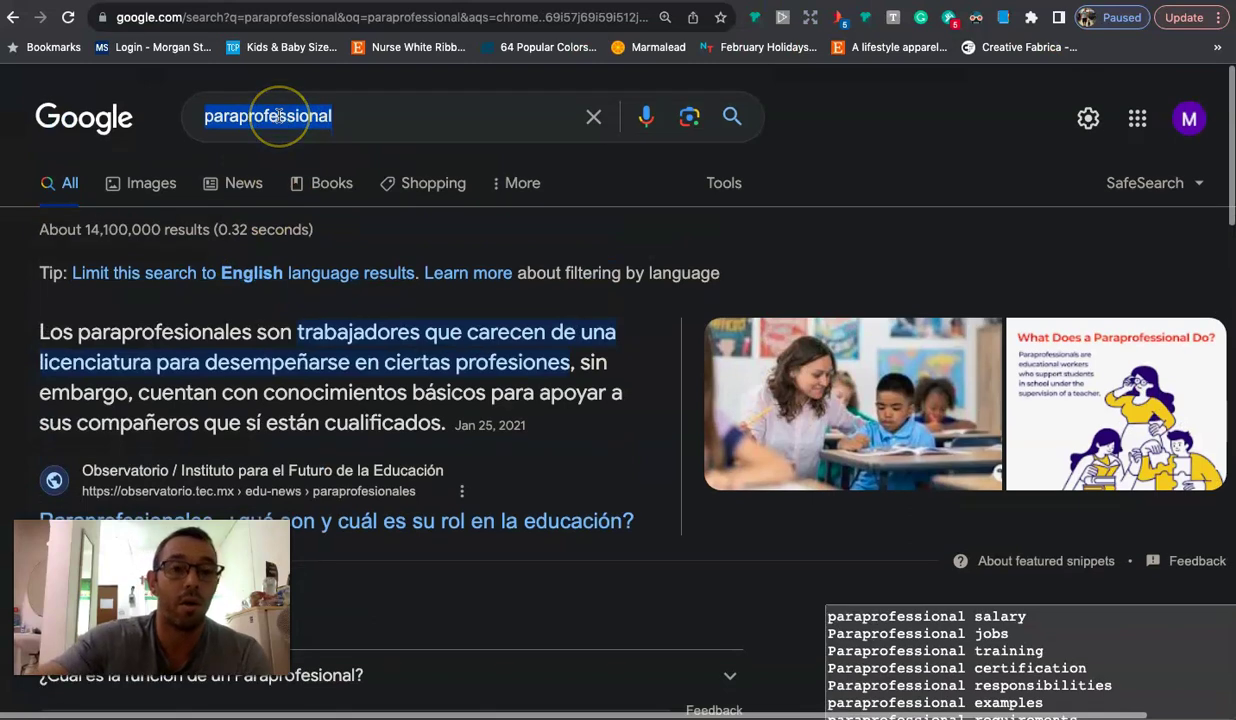
Switch to Photoshop, paste "paraprofessional" as a text layer in the upper part of the canvas, and scale the word up
click(806, 692)
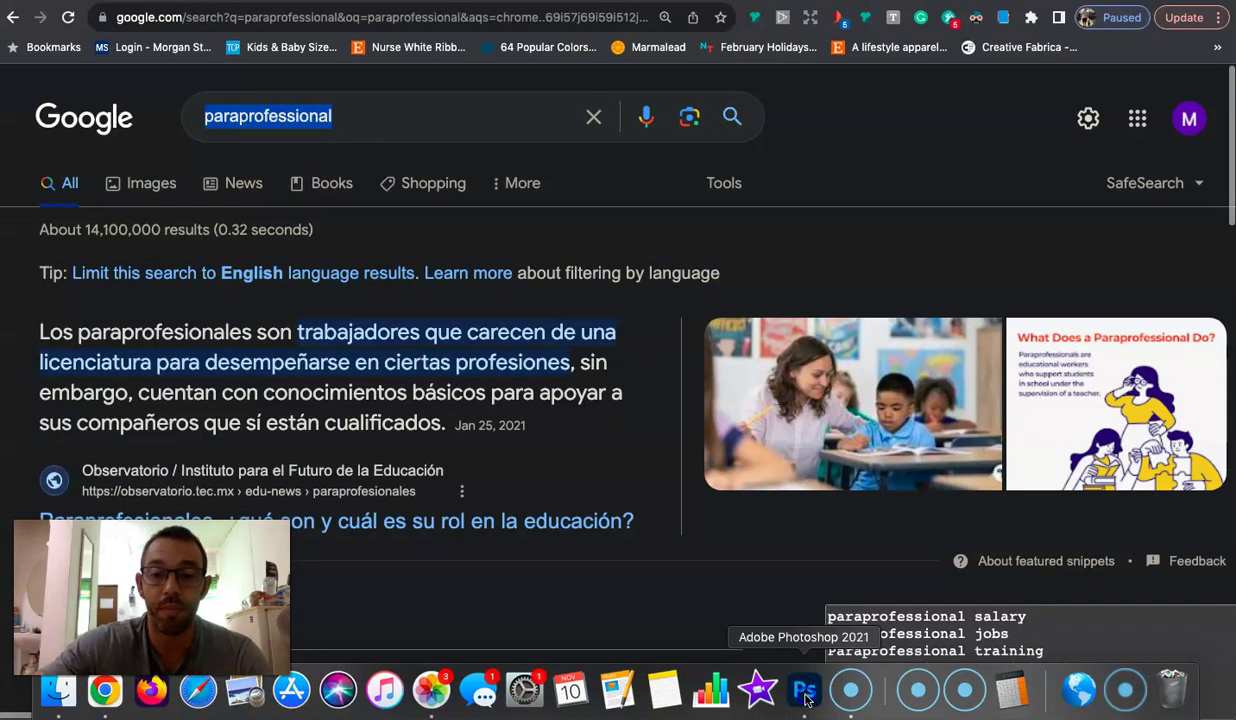
click(360, 216)
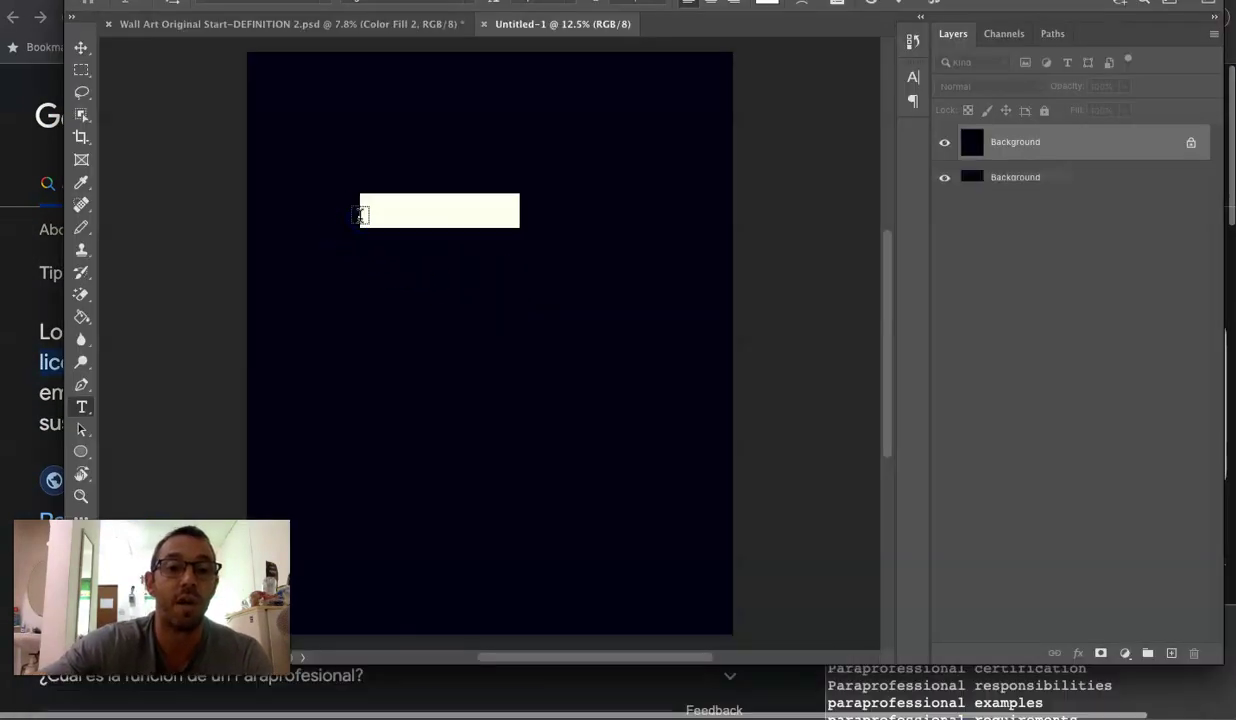
key(super+v)
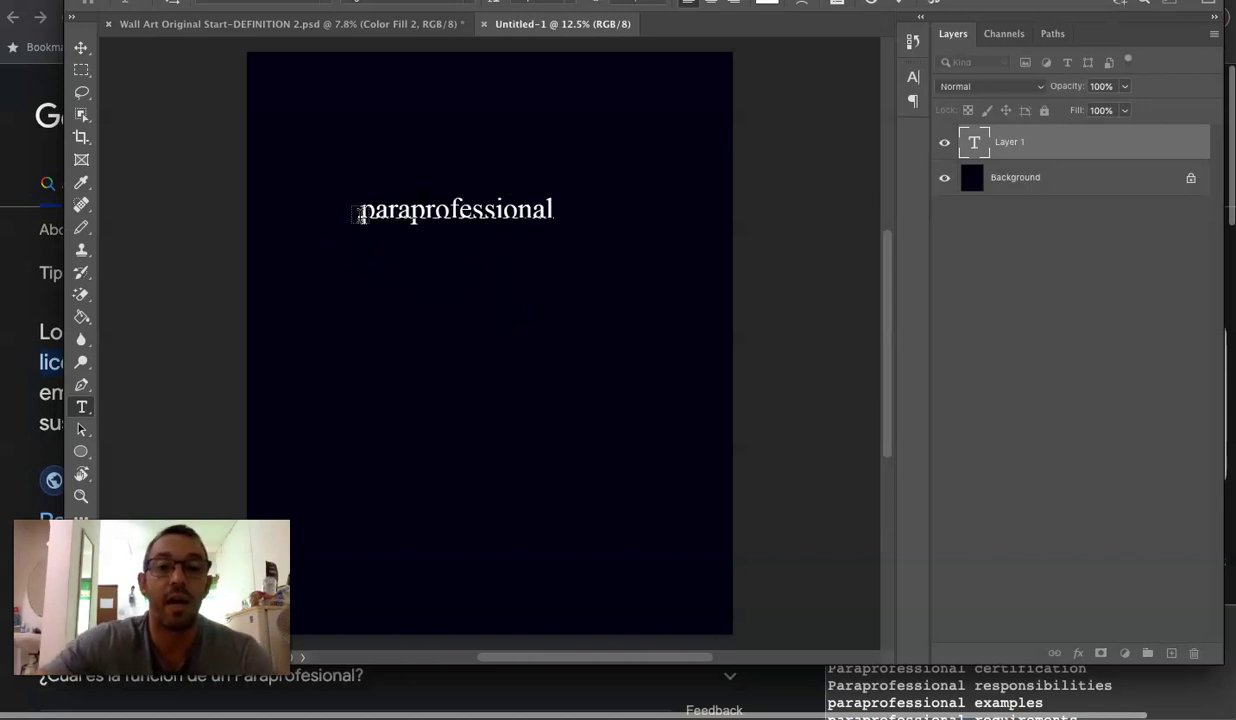
click(84, 52)
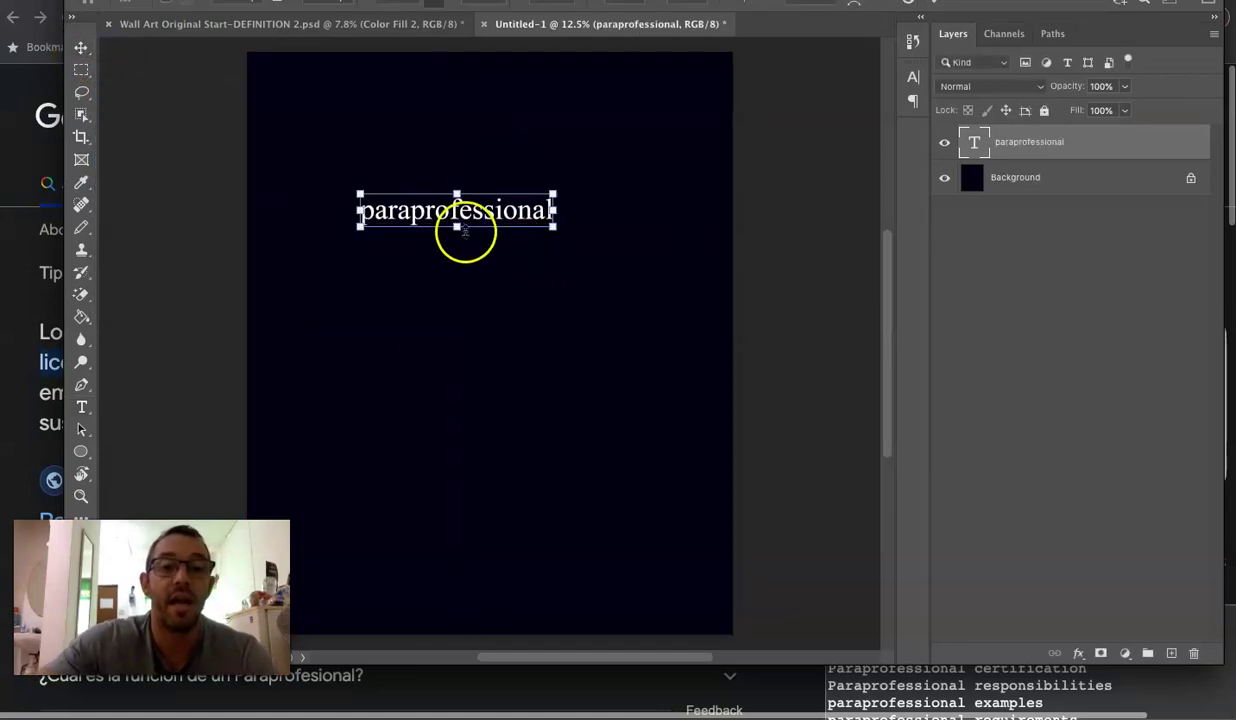
mouse_move(457, 227)
mouse_down()
mouse_move(458, 262)
mouse_move(459, 249)
mouse_up()
click(81, 48)
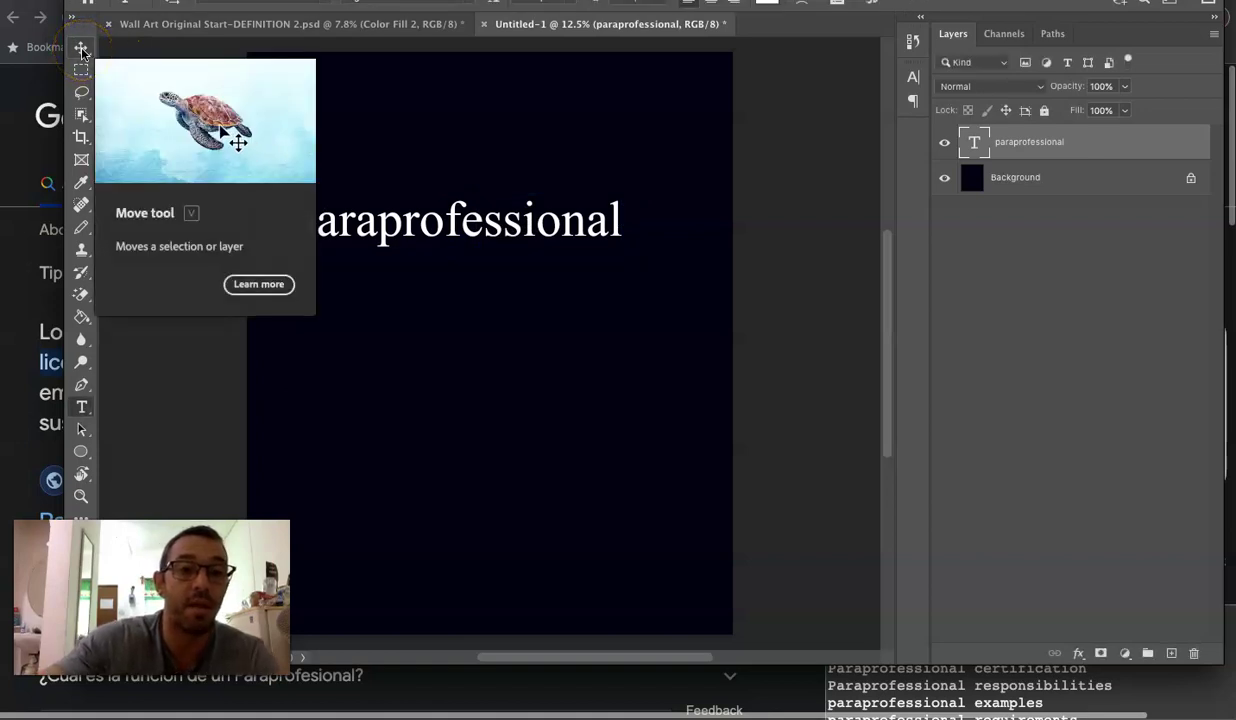
Increase the font size of the "paraprofessional" text until the word reaches almost to the canvas's right edge
double_click(408, 235)
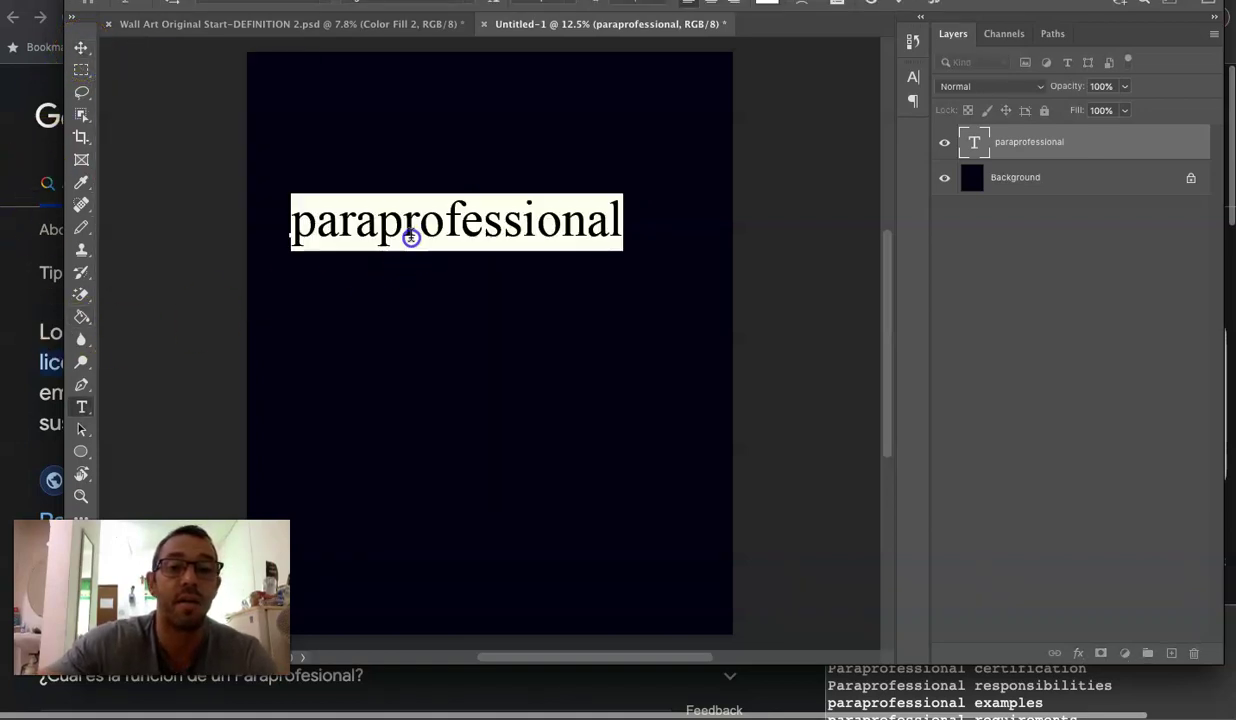
drag(503, 0, 495, 44)
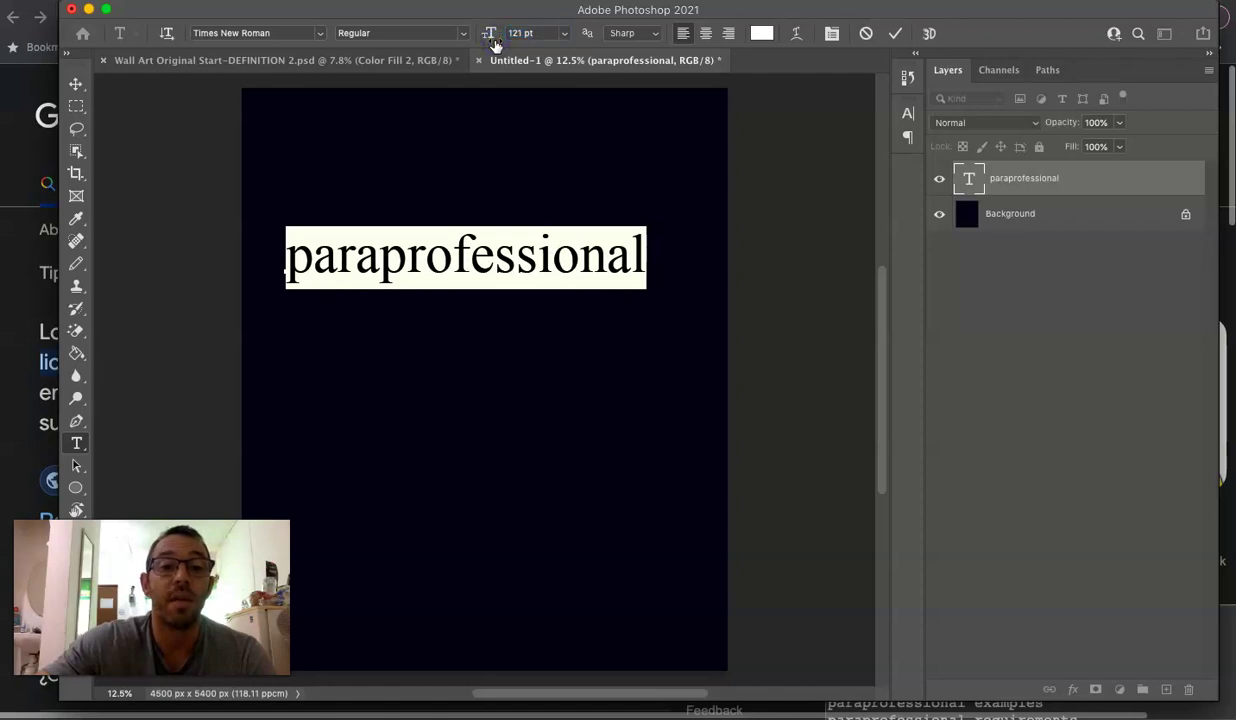
drag(490, 42, 513, 43)
click(76, 84)
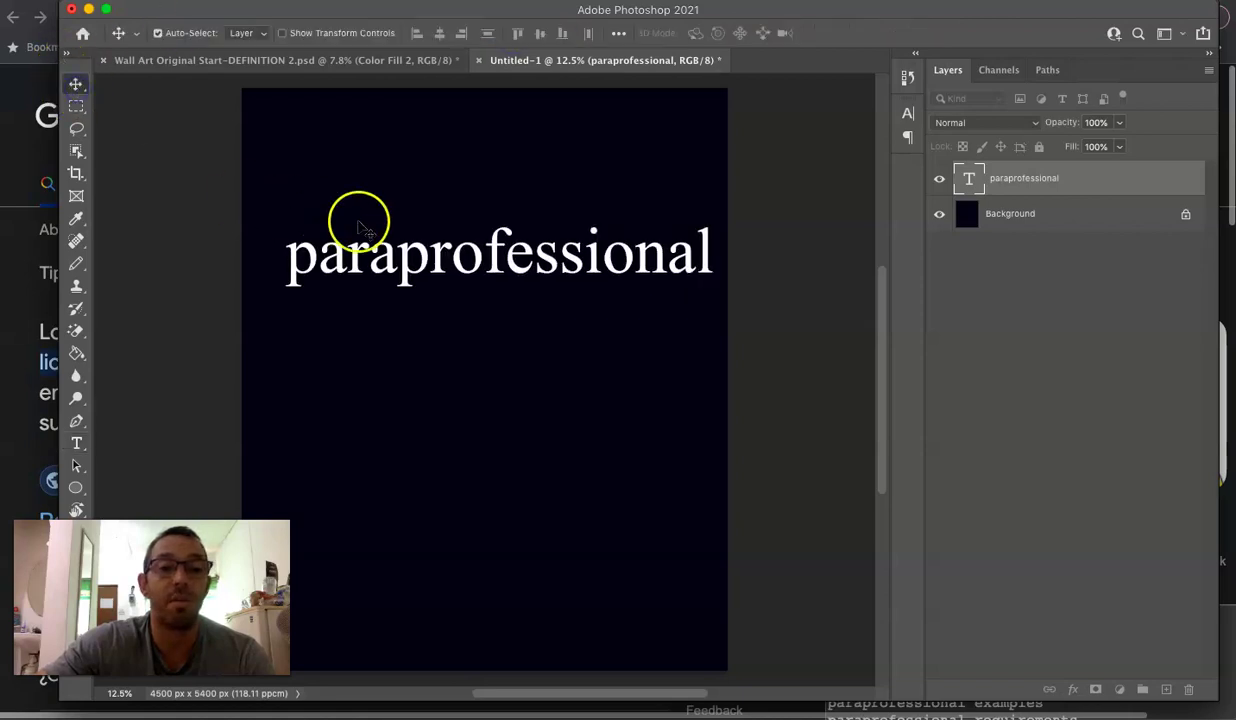
Move the "paraprofessional" text up close to the canvas's upper edge and check the layout of the wall-art definition design
drag(389, 279, 388, 172)
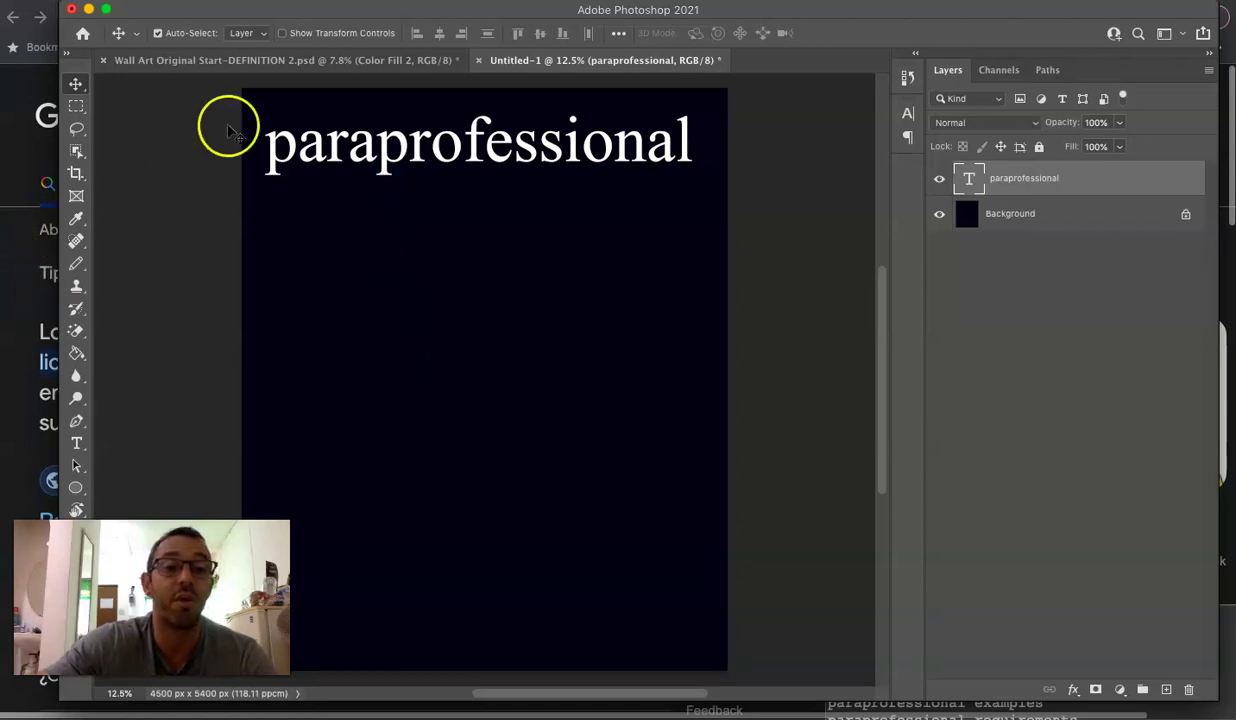
click(268, 60)
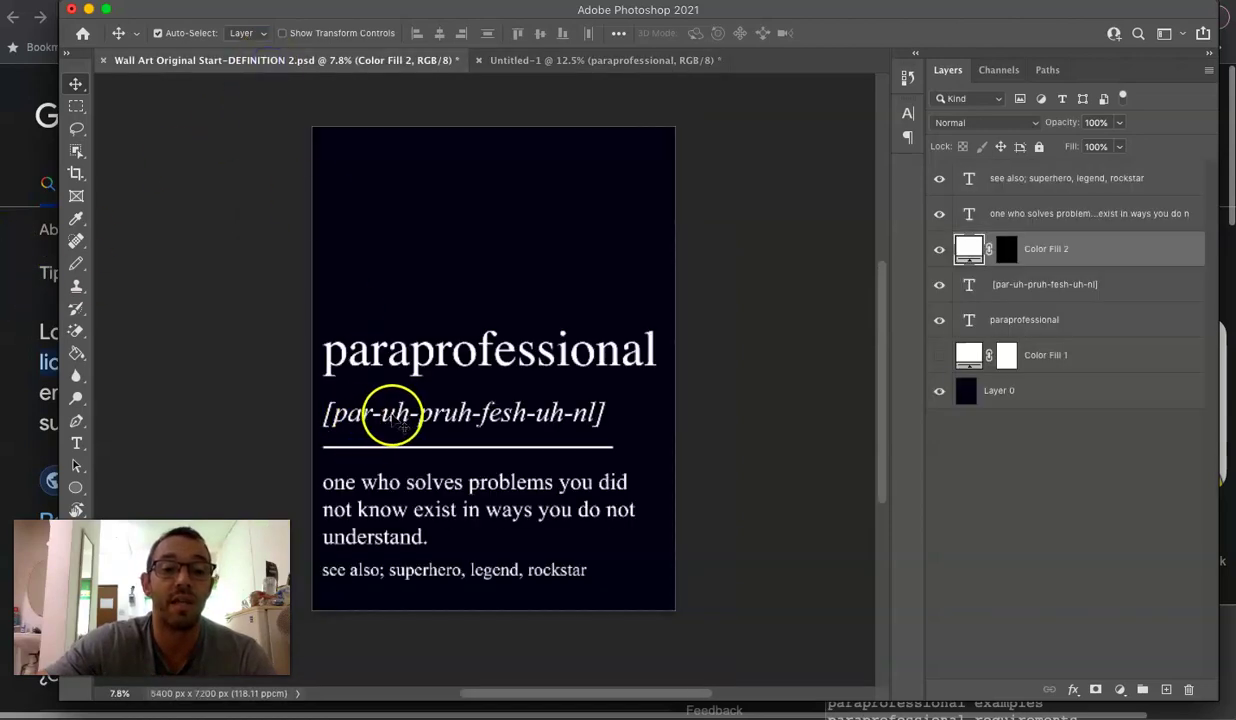
Switch to the browser and copy the bracketed pronunciation of "paraprofessional" from its Dictionary.com entry
click(28, 447)
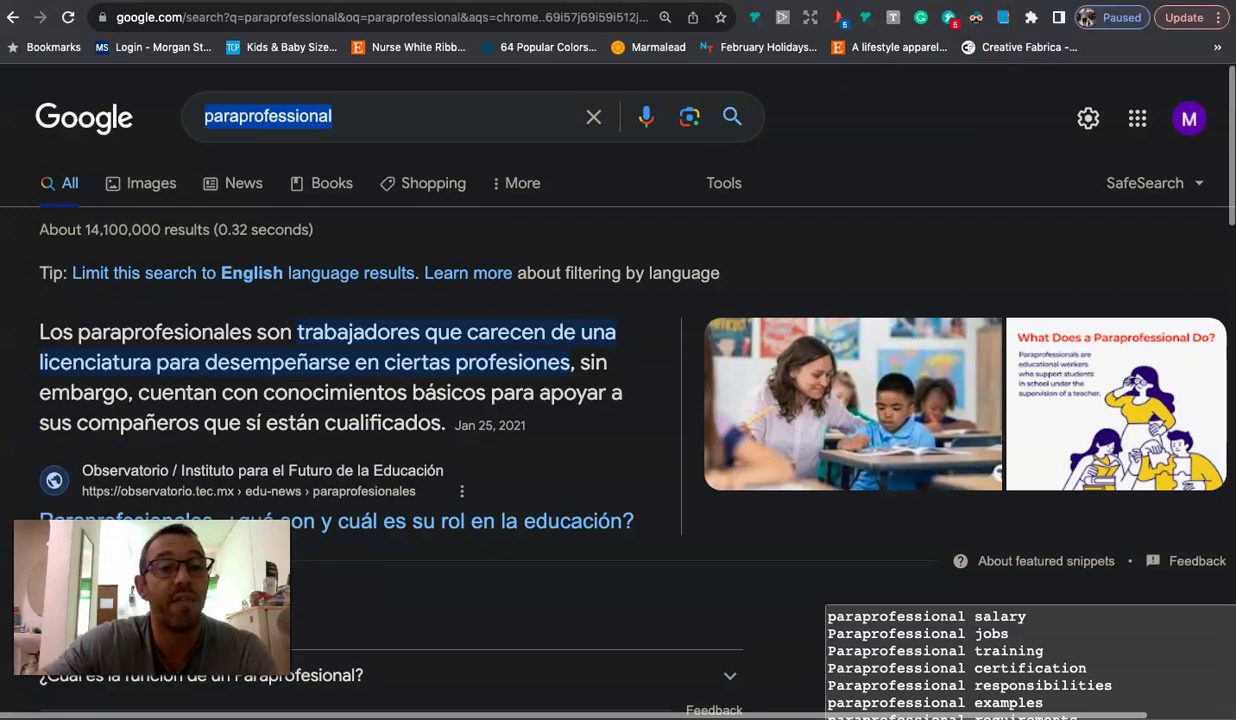
key(ctrl+Tab)
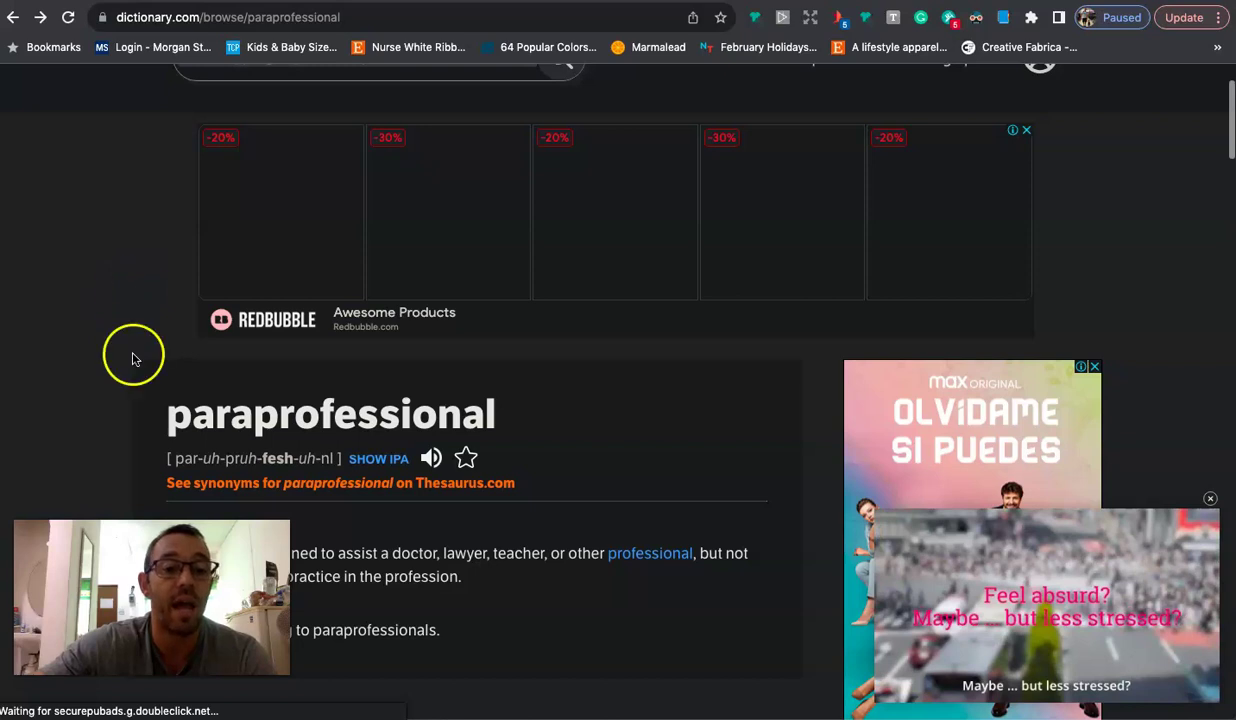
scroll(270, 410, up, 2)
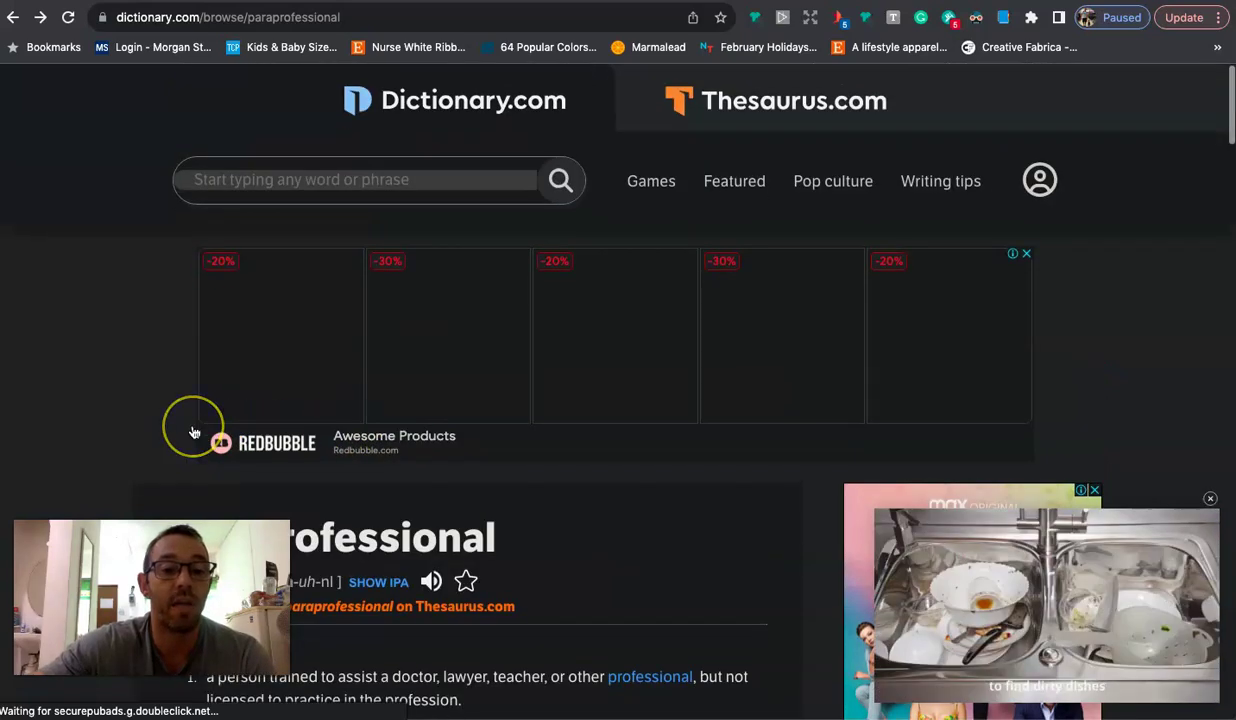
scroll(190, 430, down, 4)
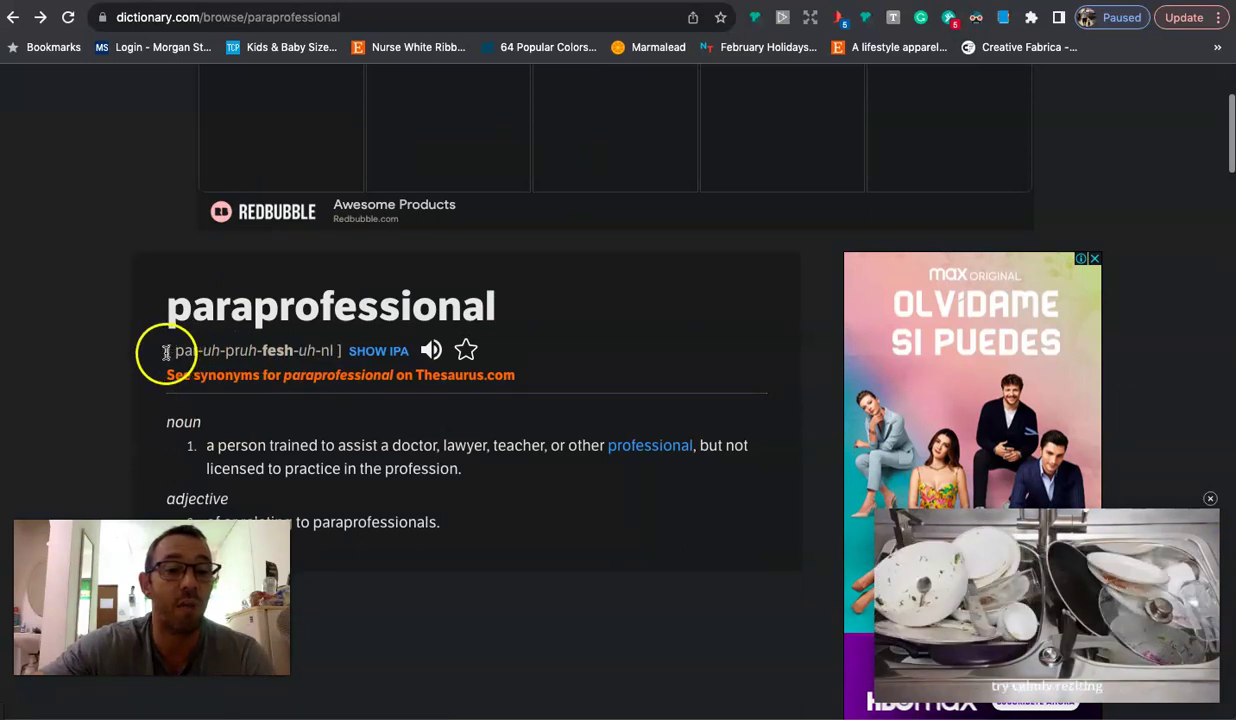
drag(166, 353, 345, 357)
key(super+c)
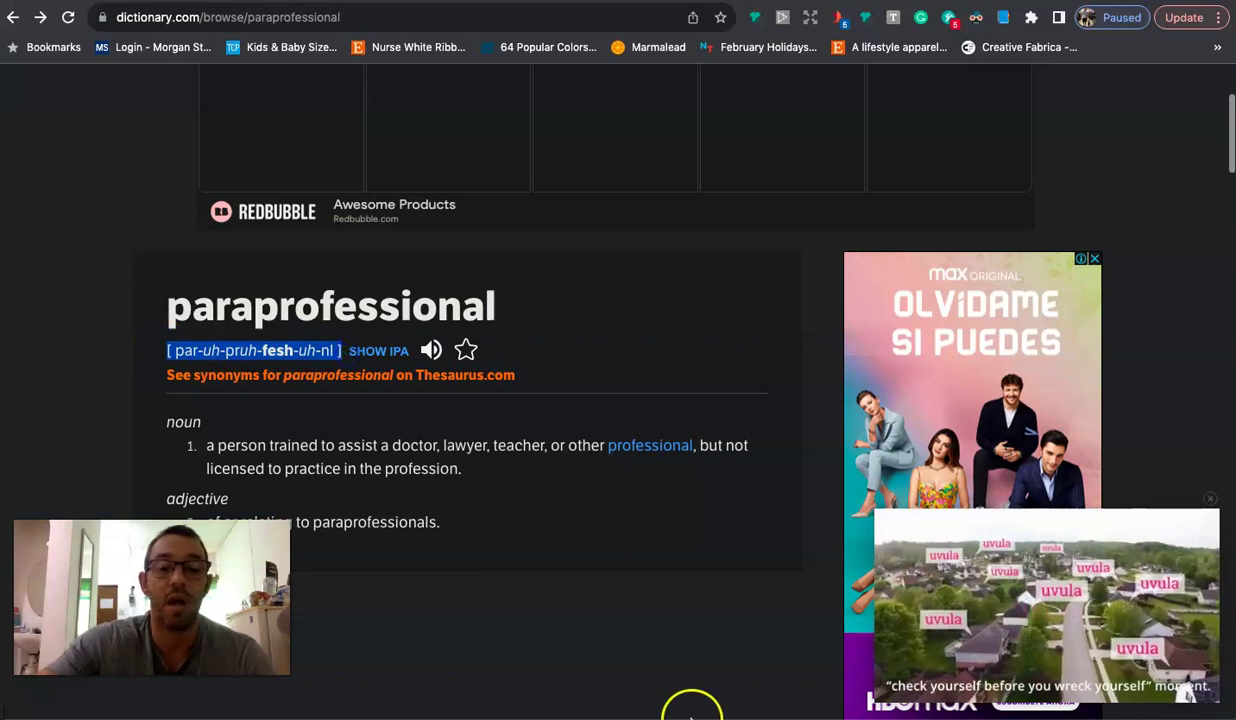
Switch to Photoshop and add the copied pronunciation as a text layer below the title in Untitled-1, written "[par-uh-pruh-fesh-uh-nl]" without inner spaces
click(804, 692)
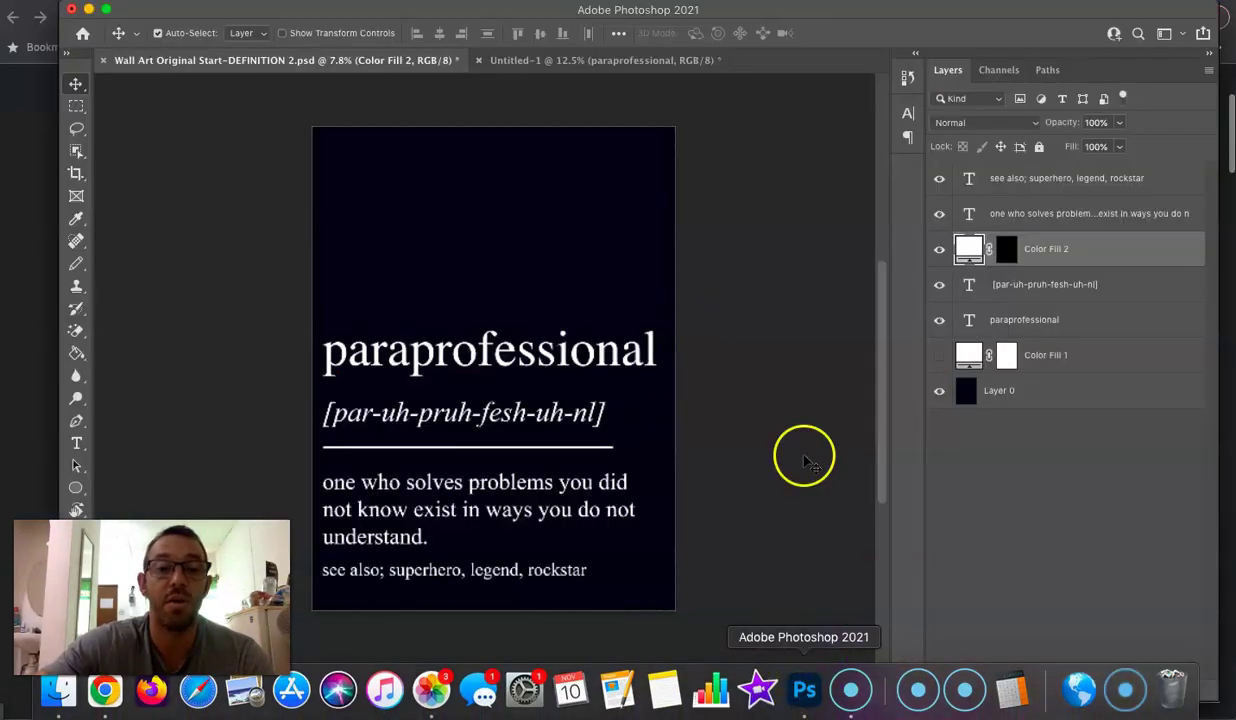
click(567, 61)
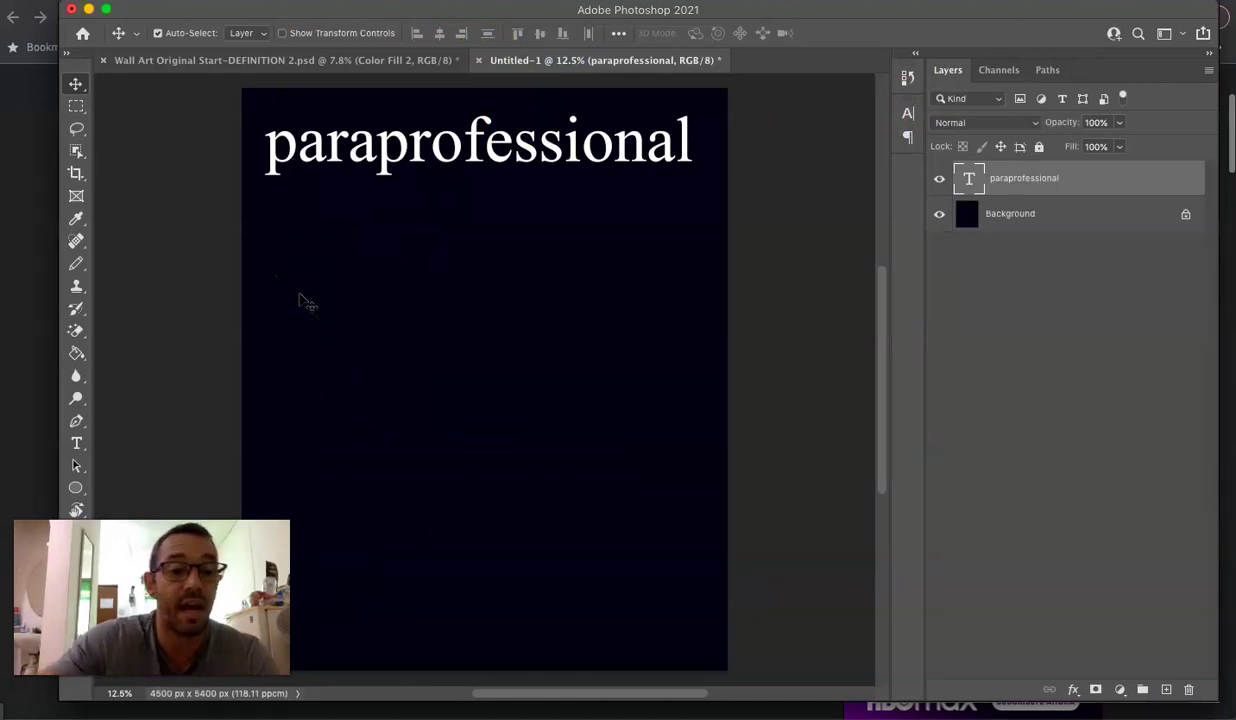
key(t)
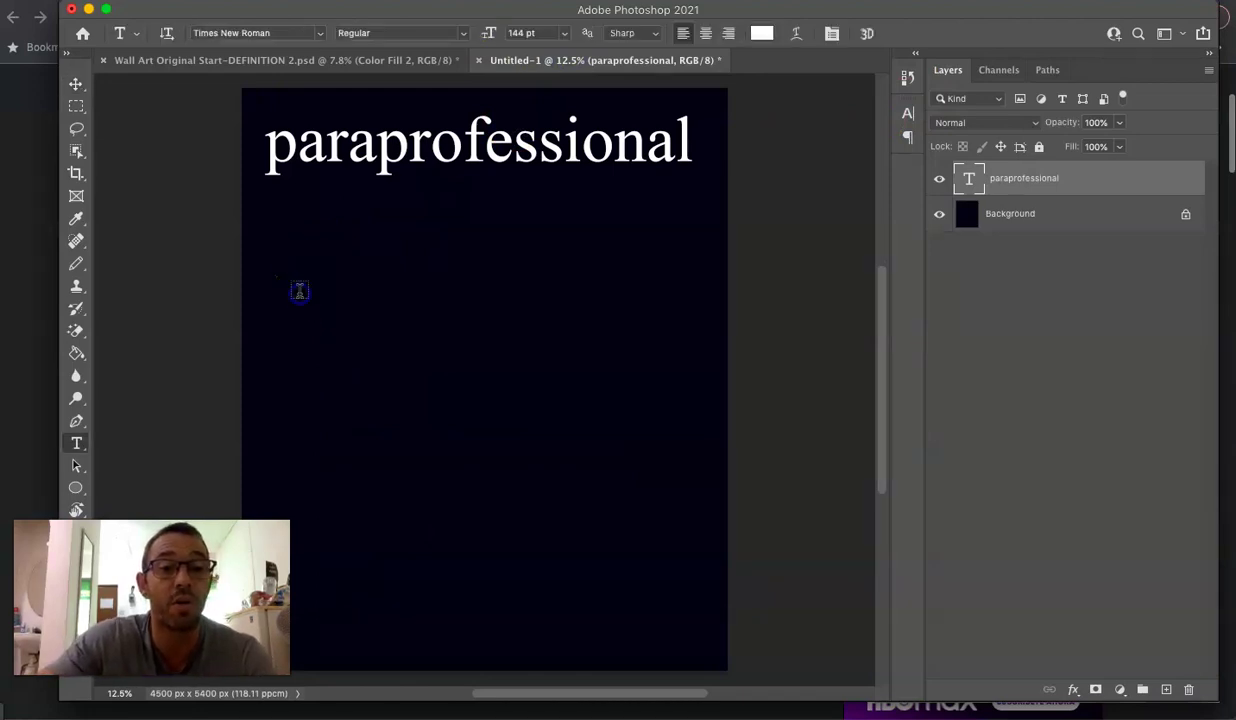
click(299, 290)
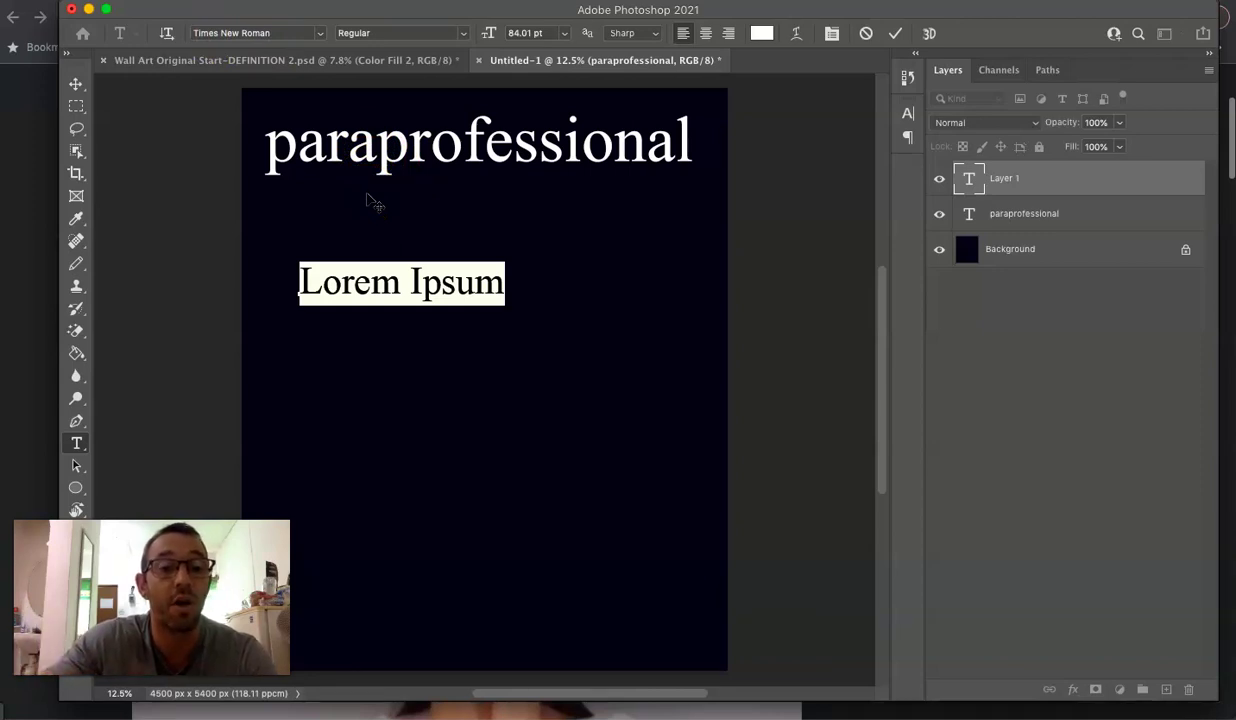
click(213, 33)
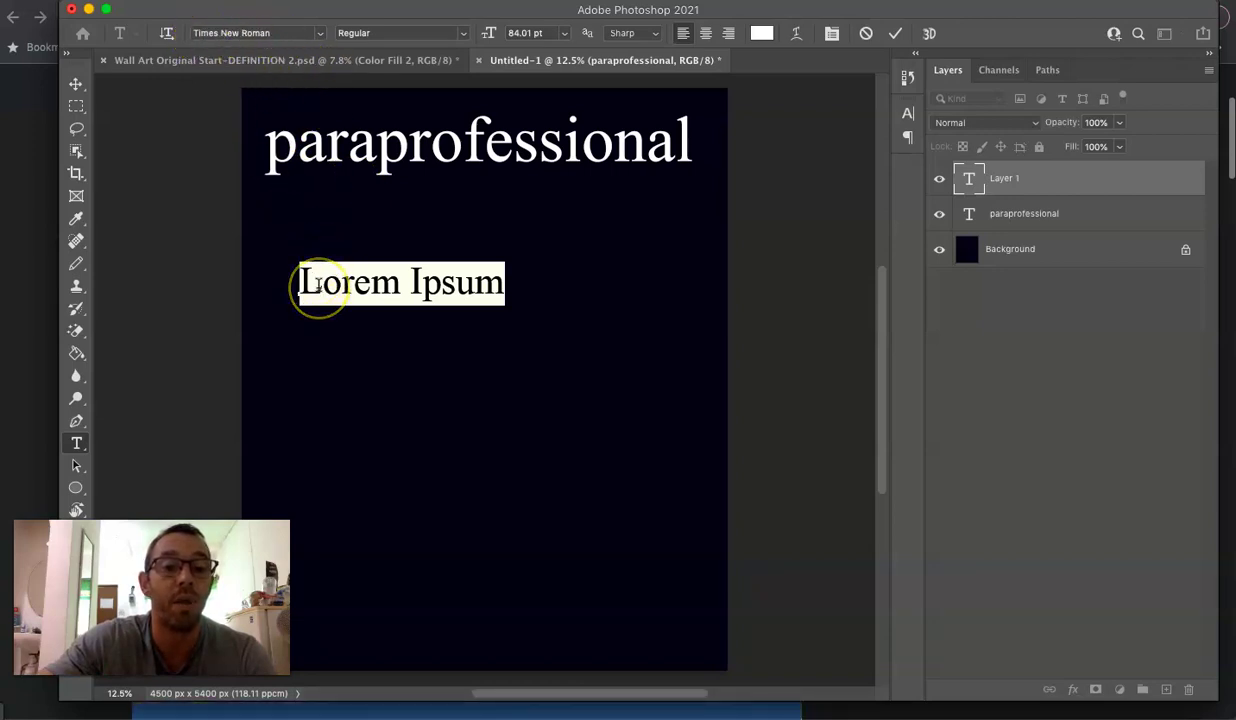
key(super+v)
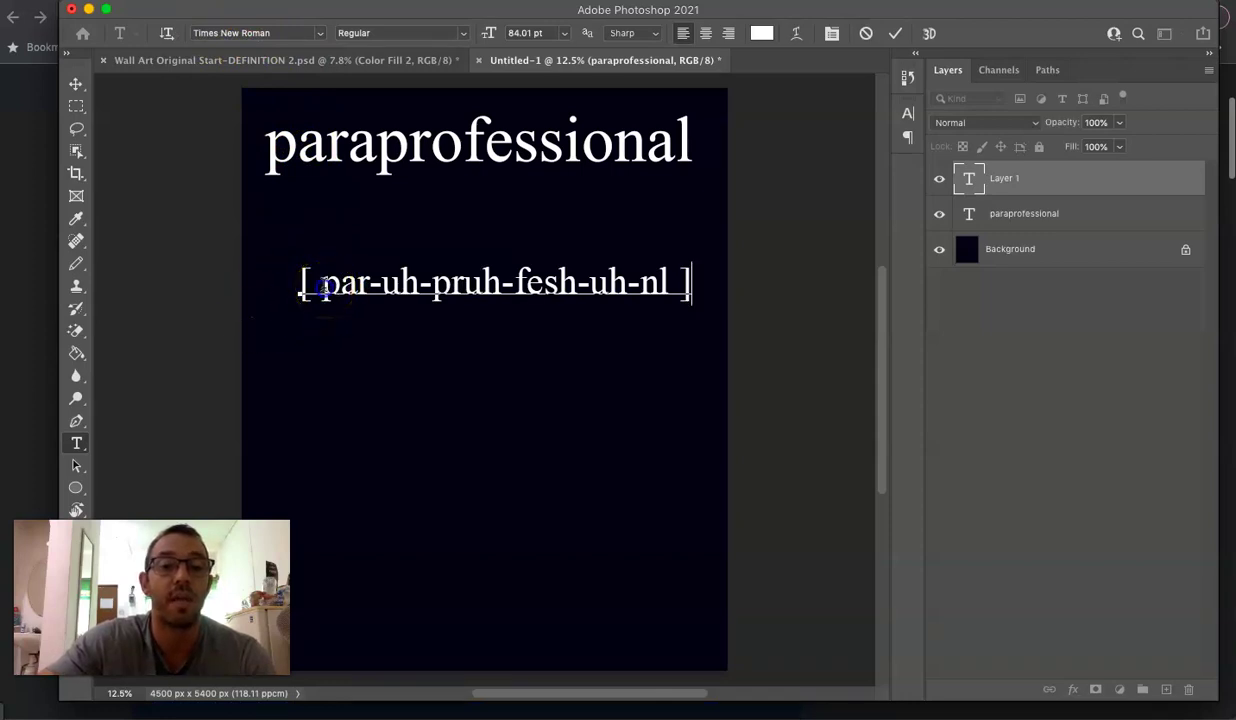
click(321, 288)
key(BackSpace)
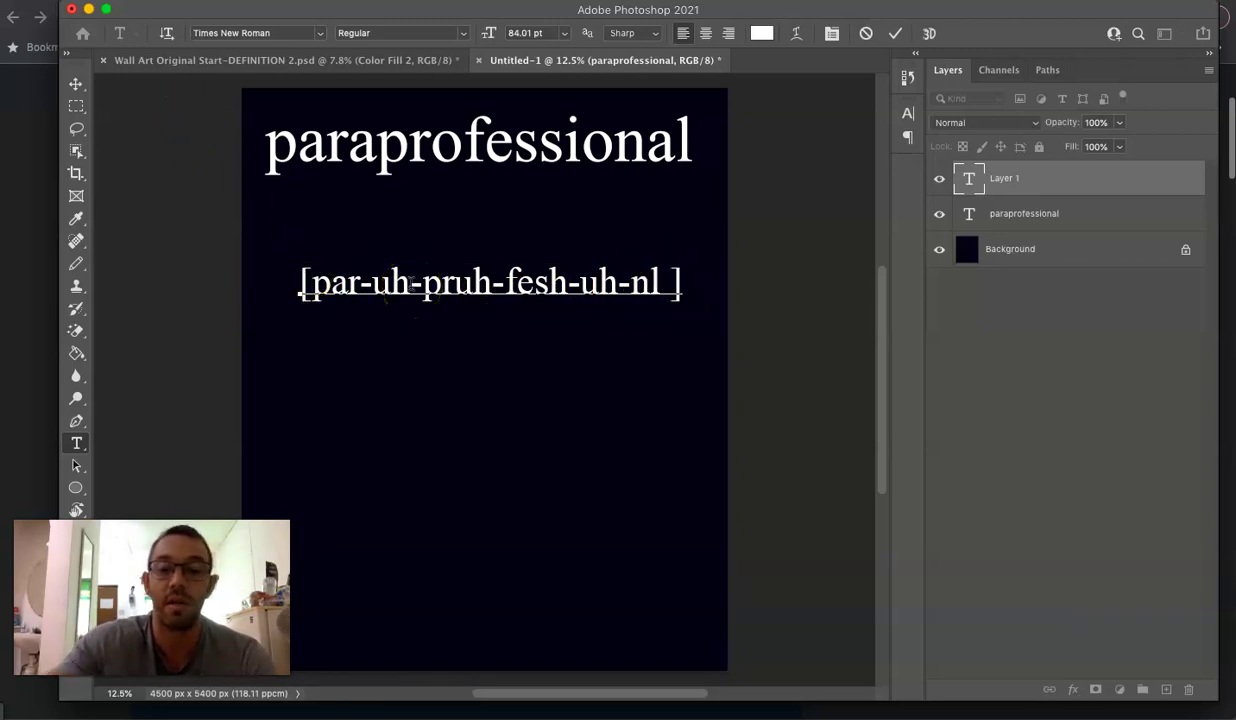
key(BackSpace)
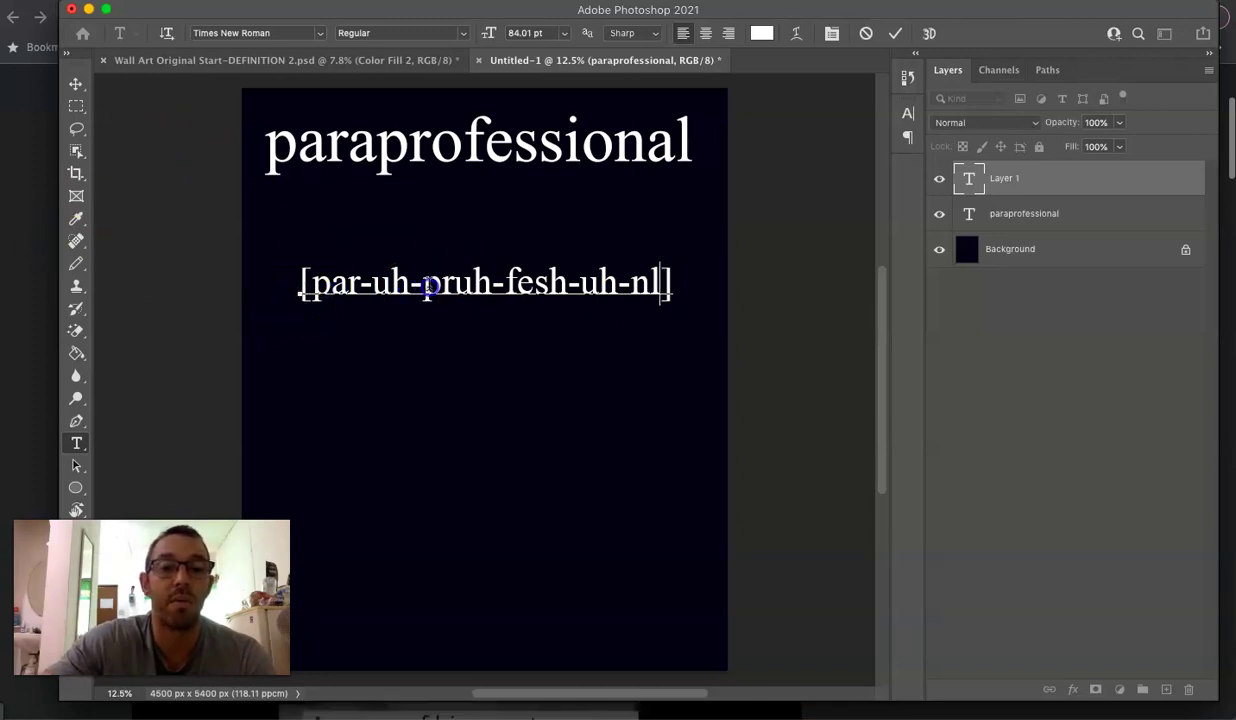
Set the pronunciation text's size to 74 pt and place it just below "paraprofessional", aligned with the word's left edge
key(super+a)
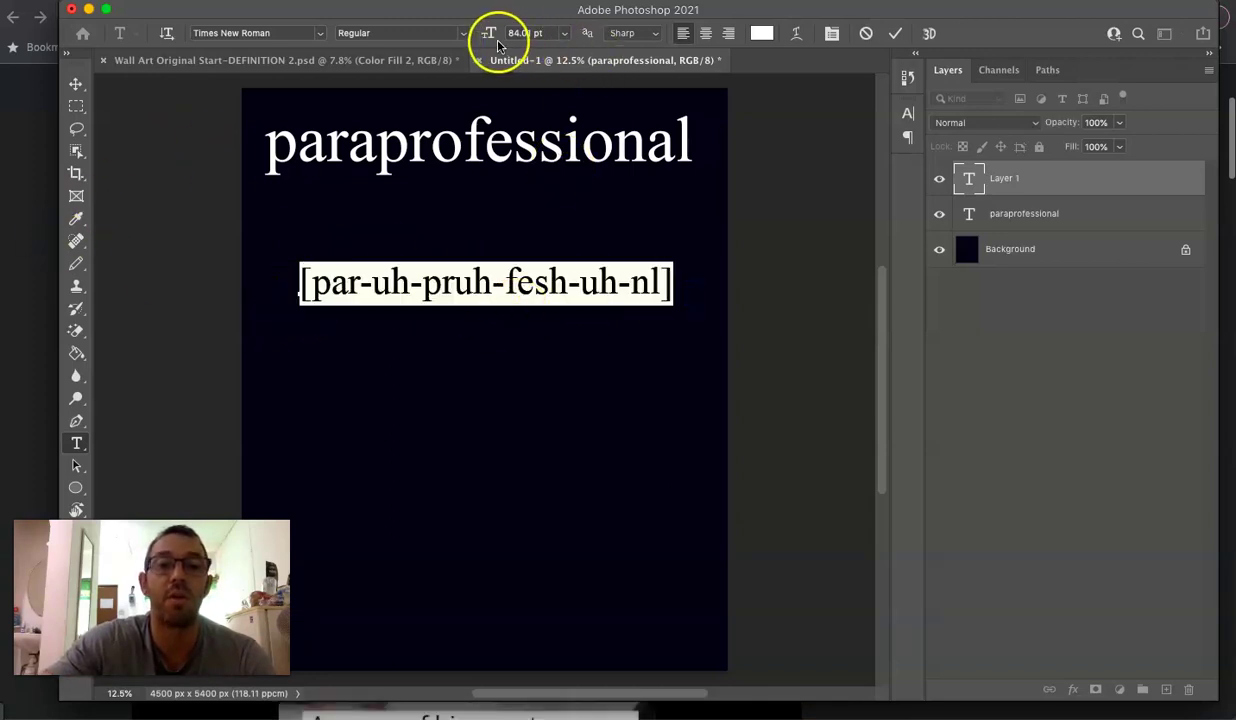
drag(491, 38, 484, 45)
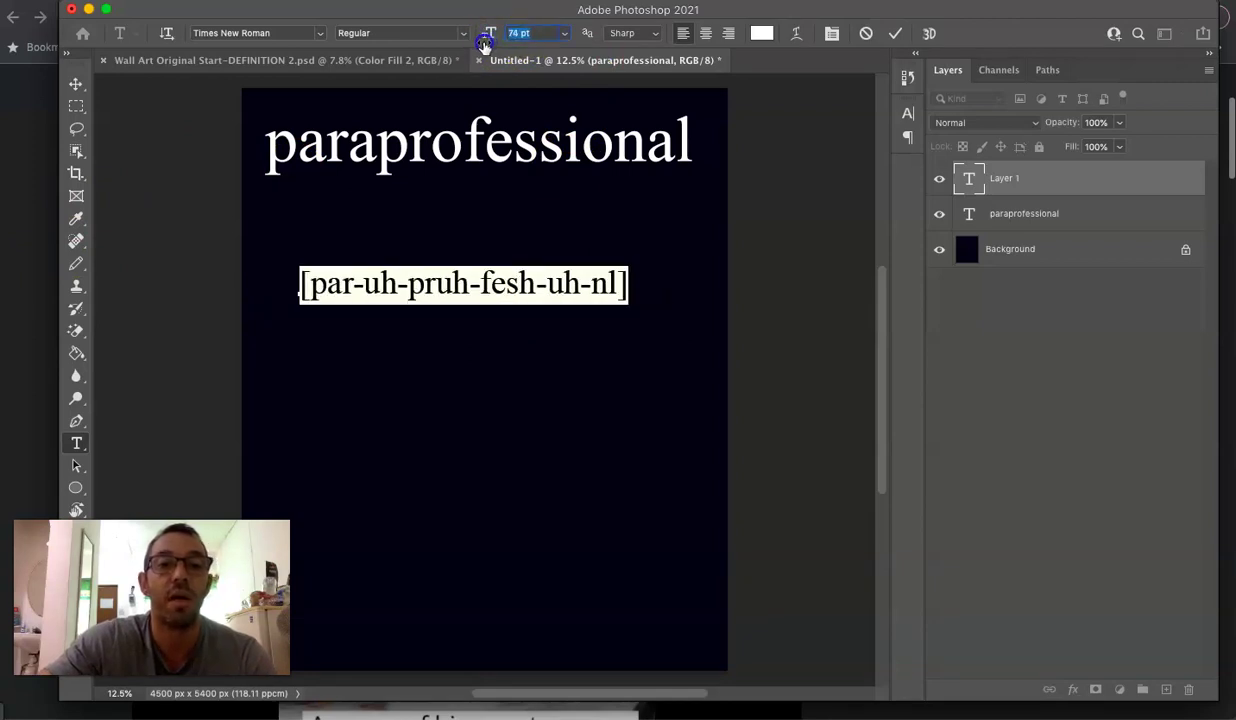
click(76, 84)
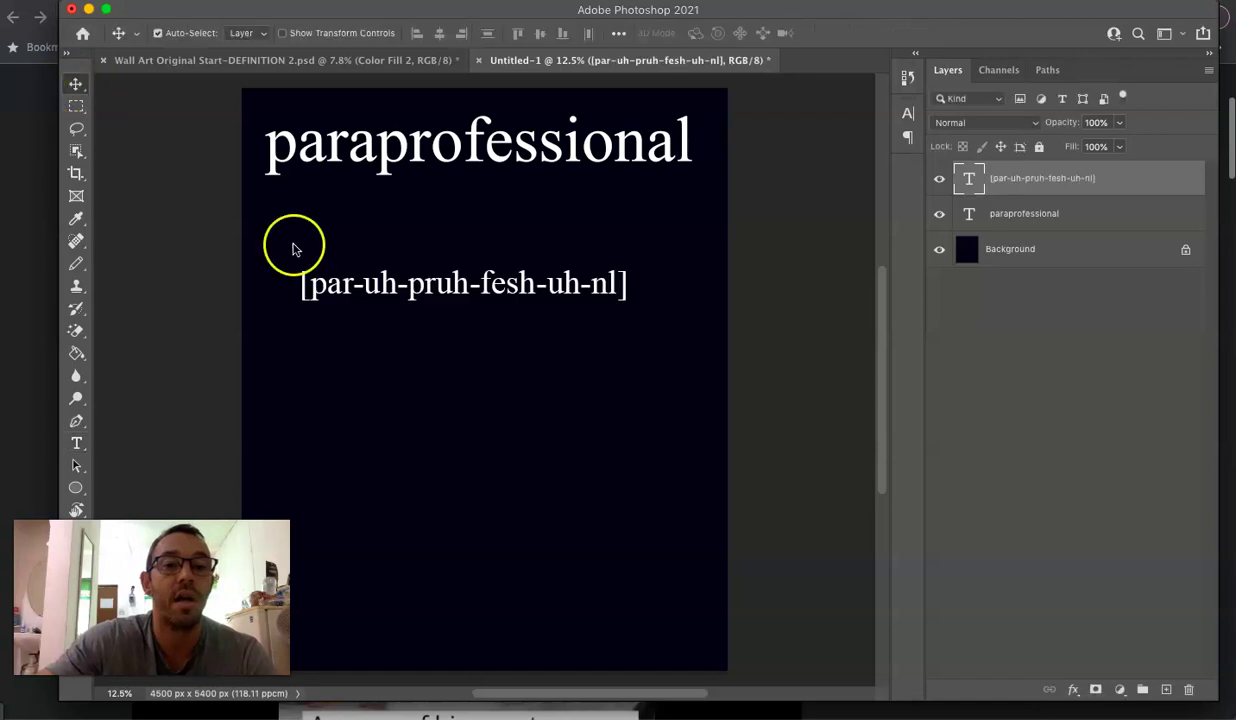
drag(414, 270, 396, 233)
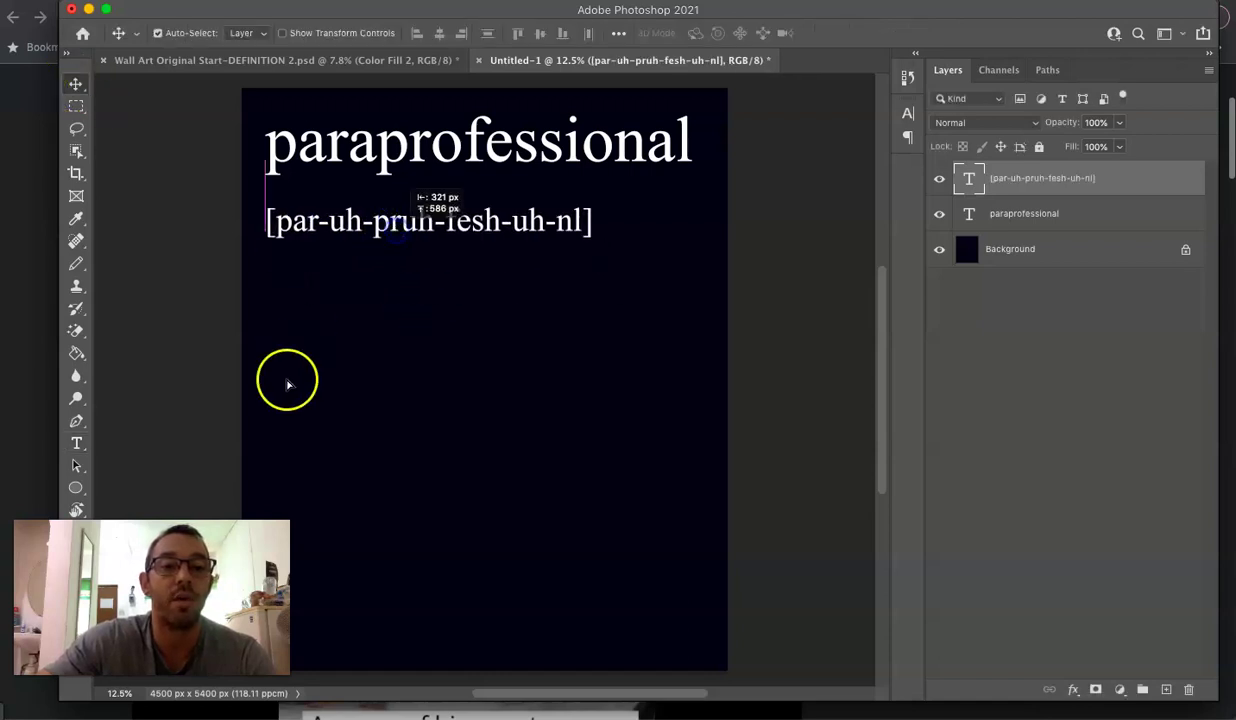
Set the font style of the whole "[par-uh-pruh-fesh-uh-nl]" text to Italic
click(328, 62)
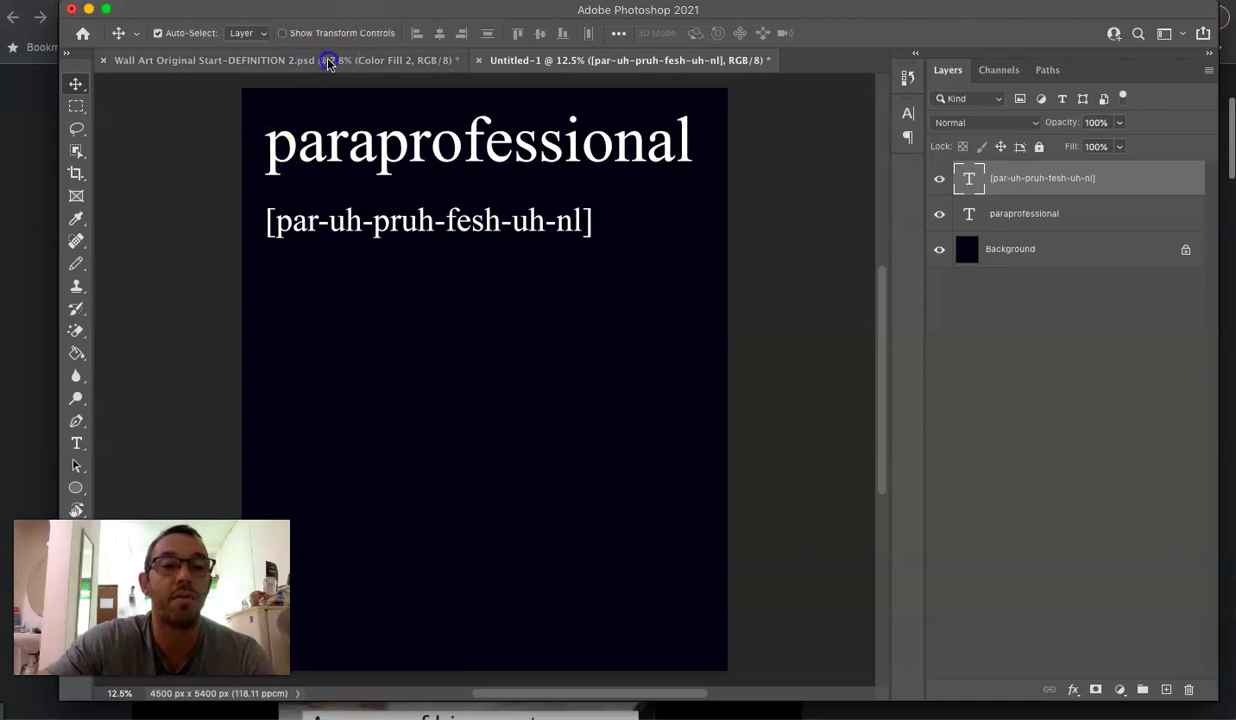
click(634, 62)
key(t)
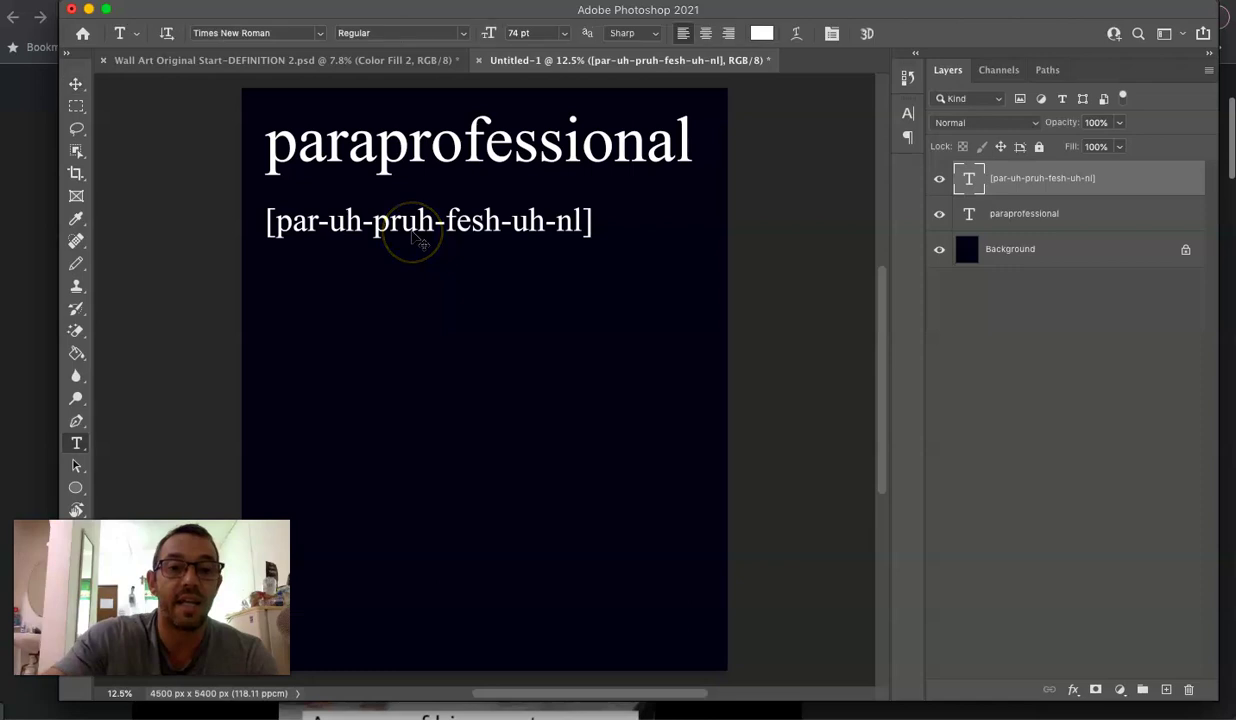
triple_click(411, 228)
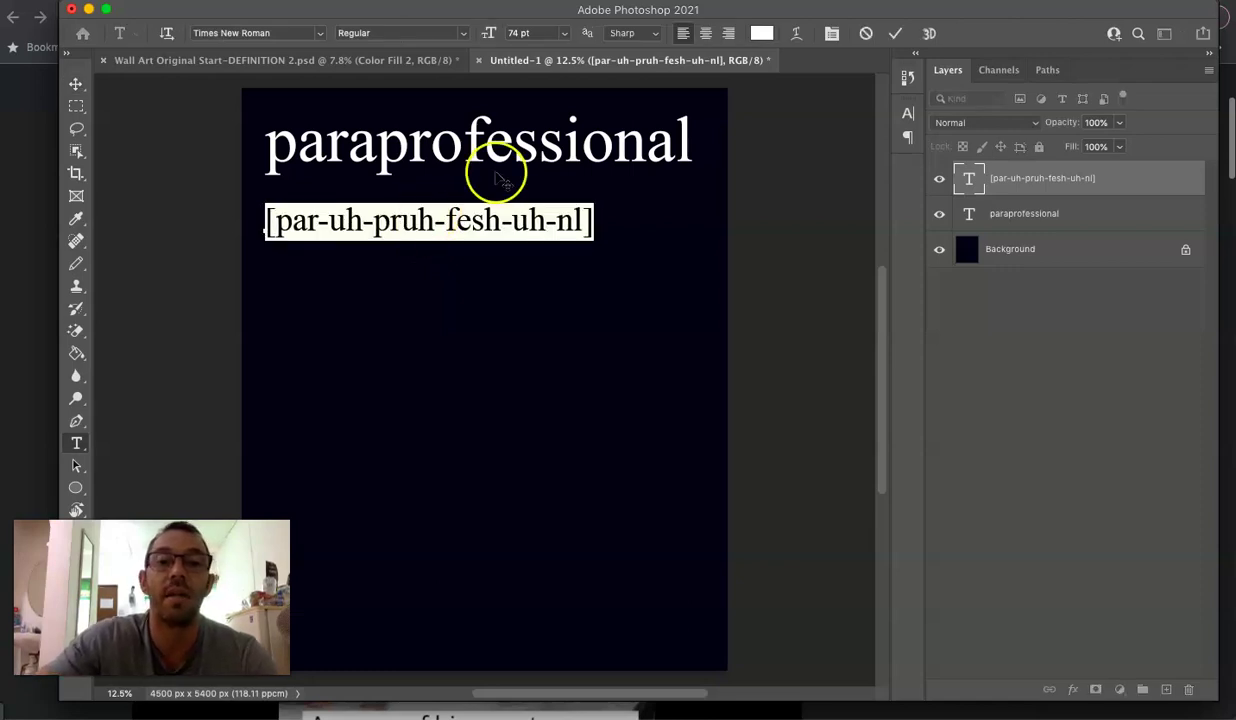
click(908, 114)
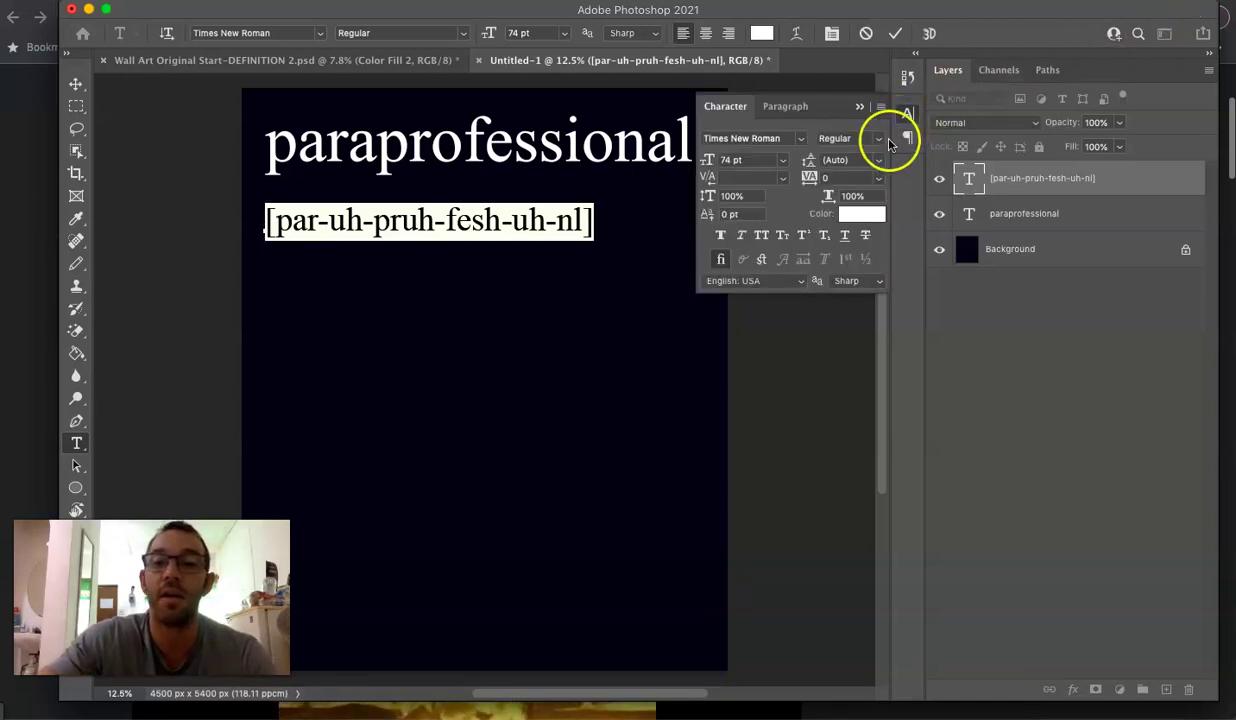
click(773, 268)
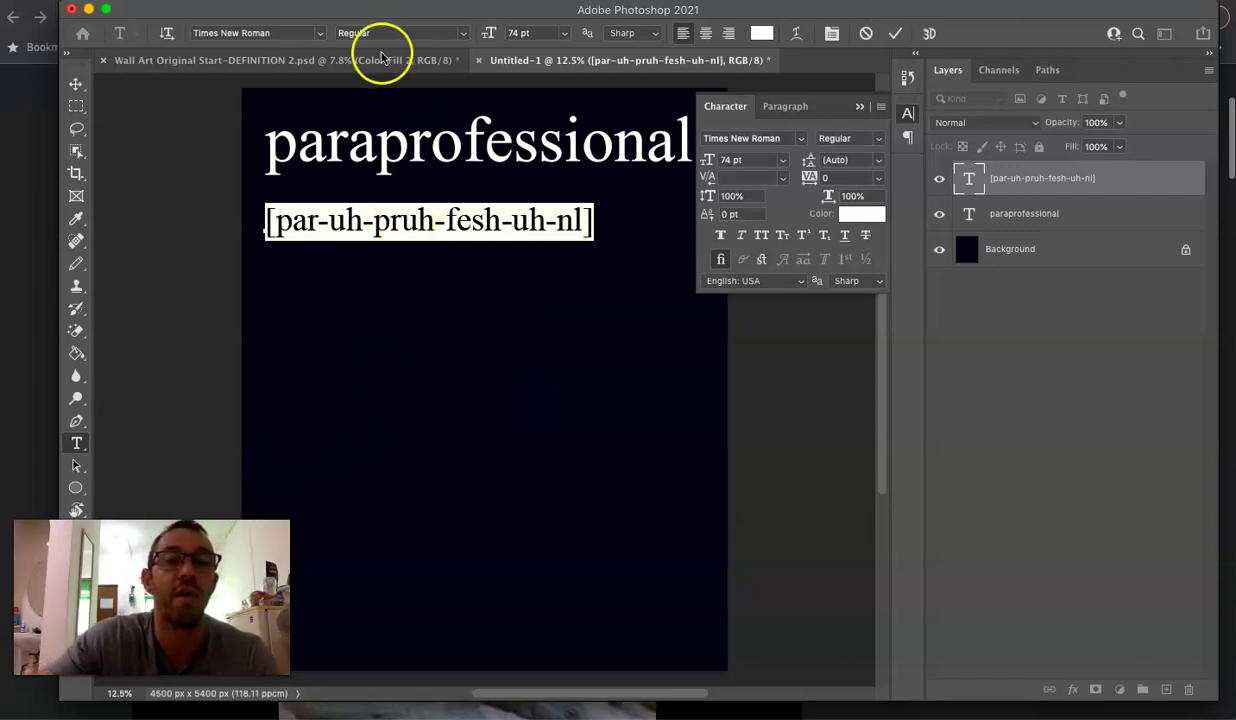
click(461, 34)
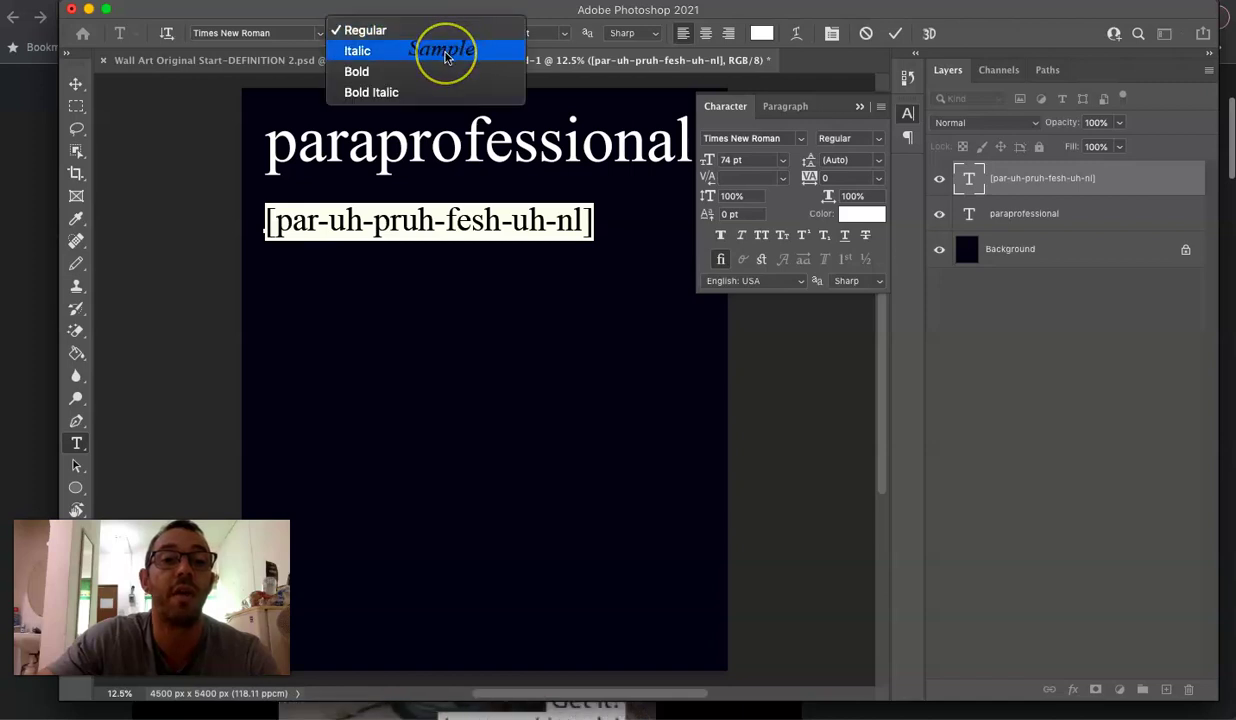
click(446, 52)
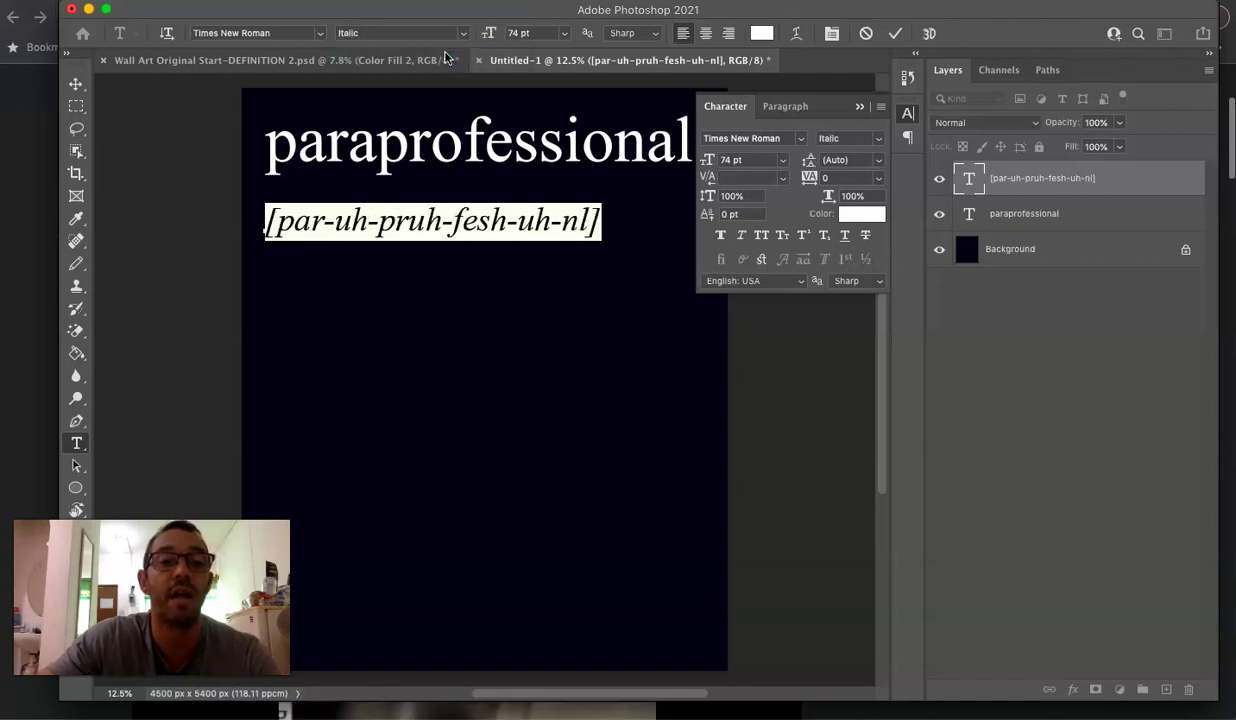
click(859, 106)
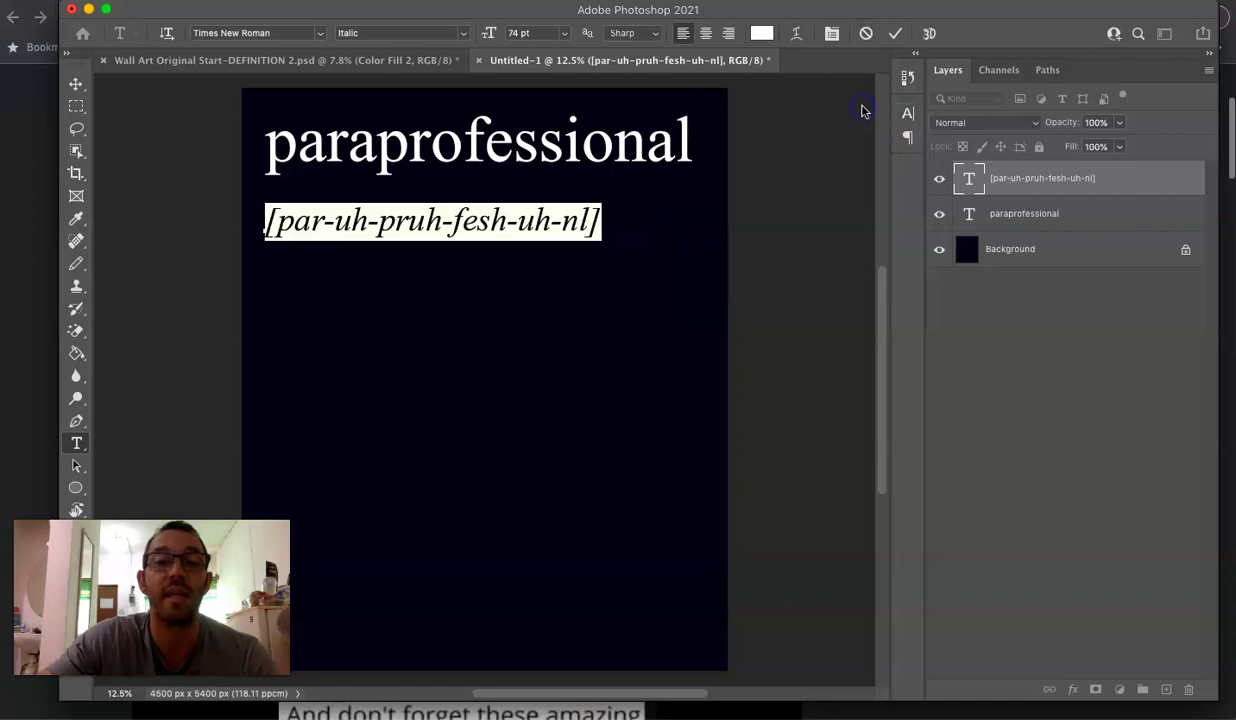
Check the divider line in the wall-art design and activate the Rectangular Marquee tool back in the Untitled-1 document
click(295, 60)
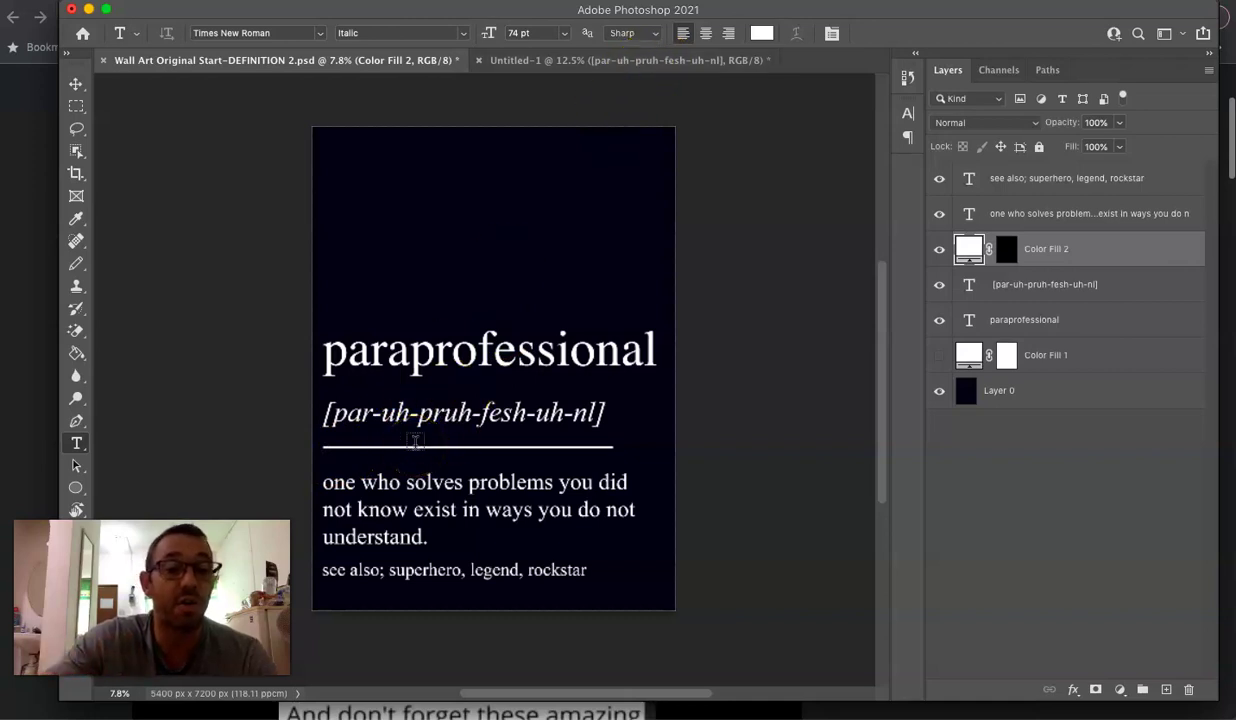
click(431, 354)
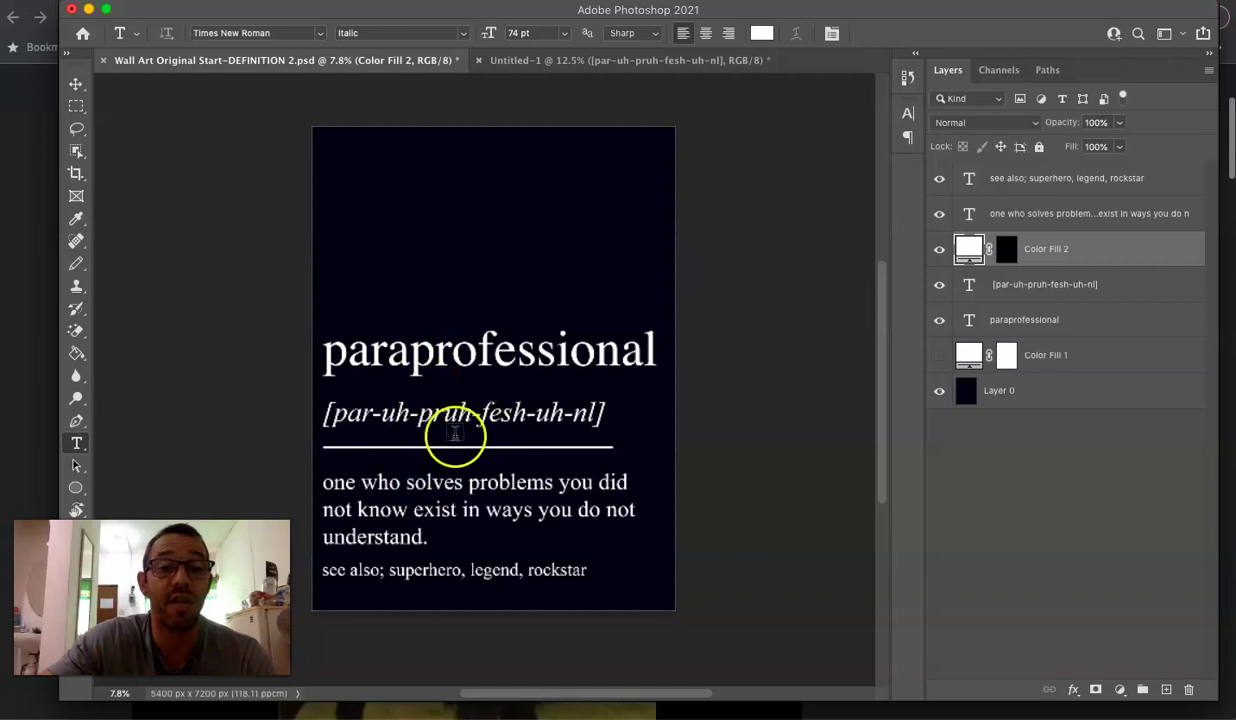
click(603, 62)
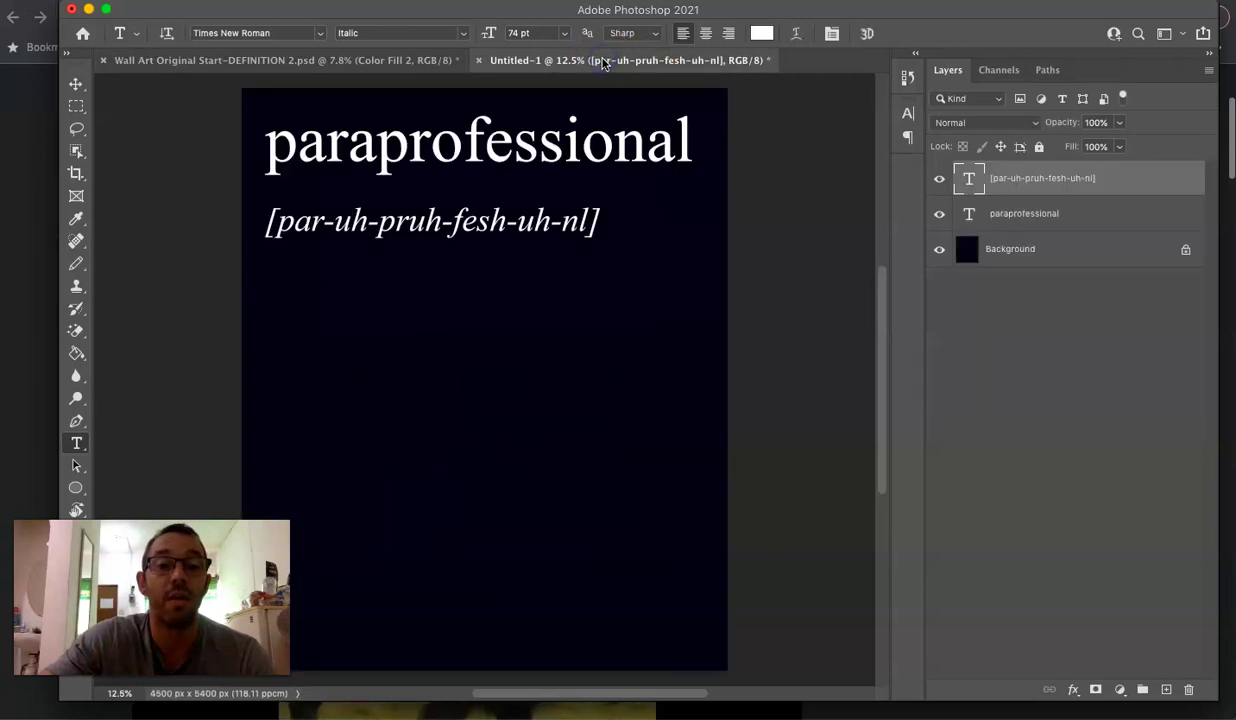
scroll(418, 414, down, 1)
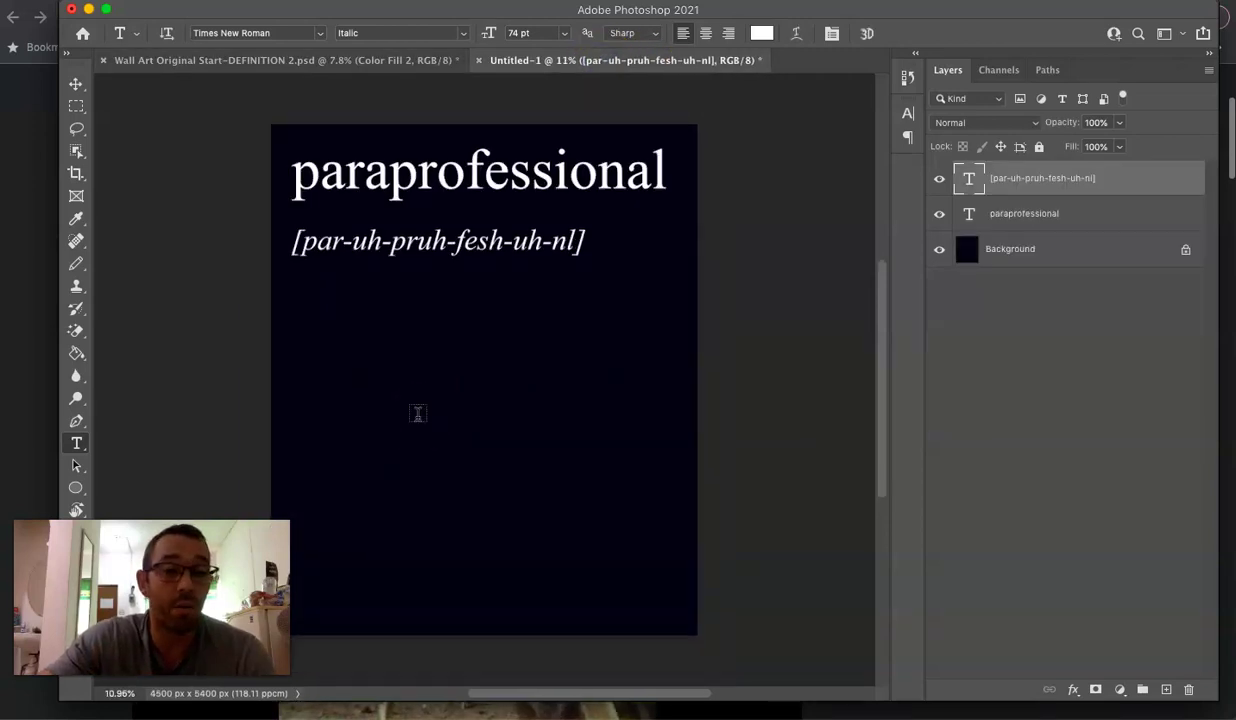
click(76, 107)
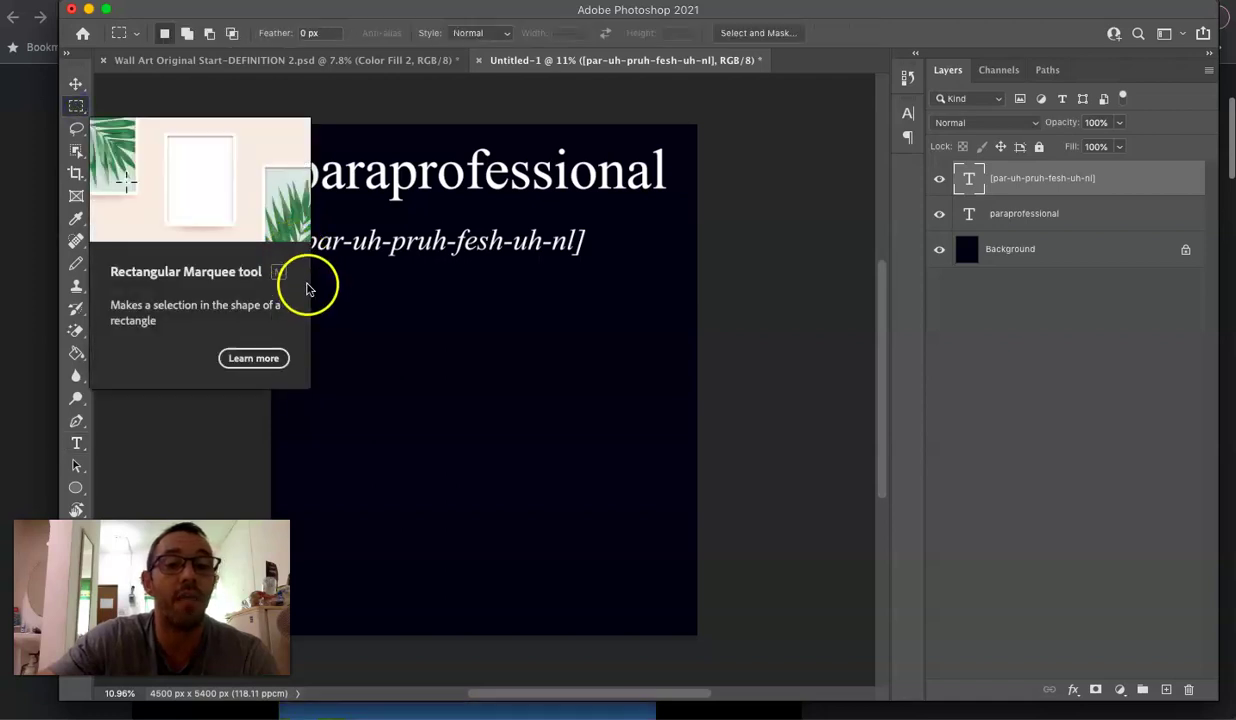
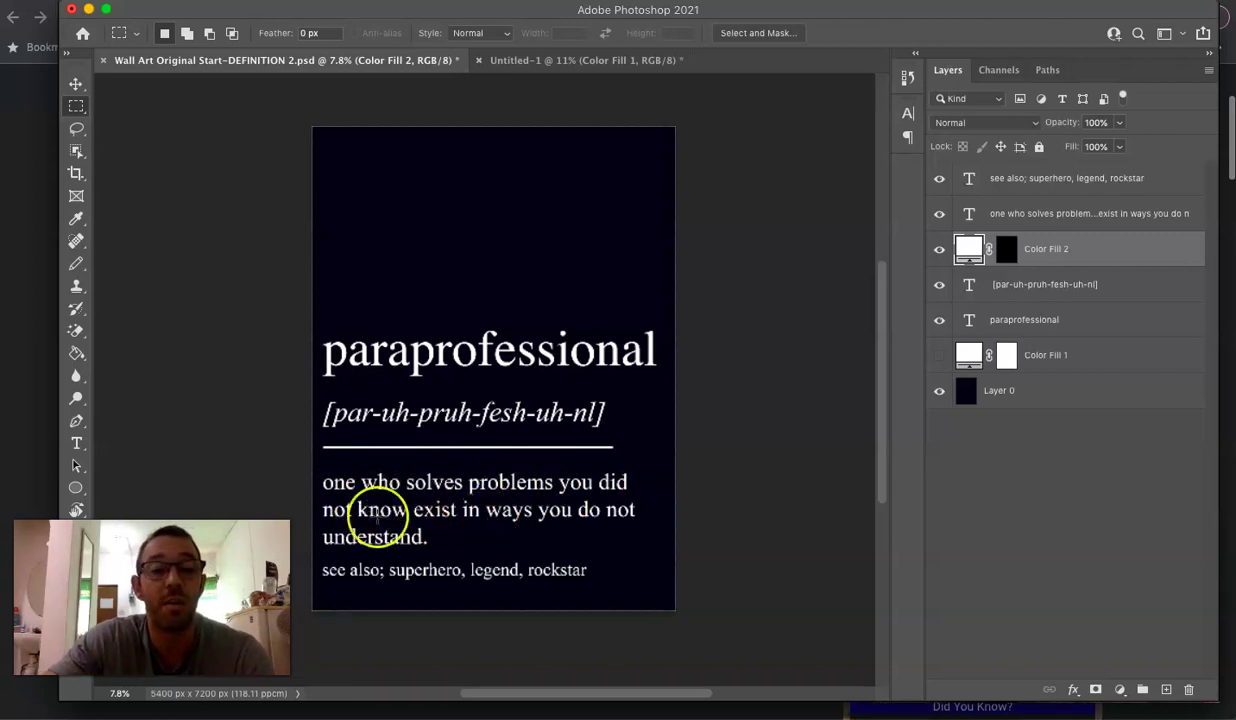
Copy the definition "one who solves problems you did not know exist in ways you do not understand." into a new text layer below Untitled-1's divider line
key(t)
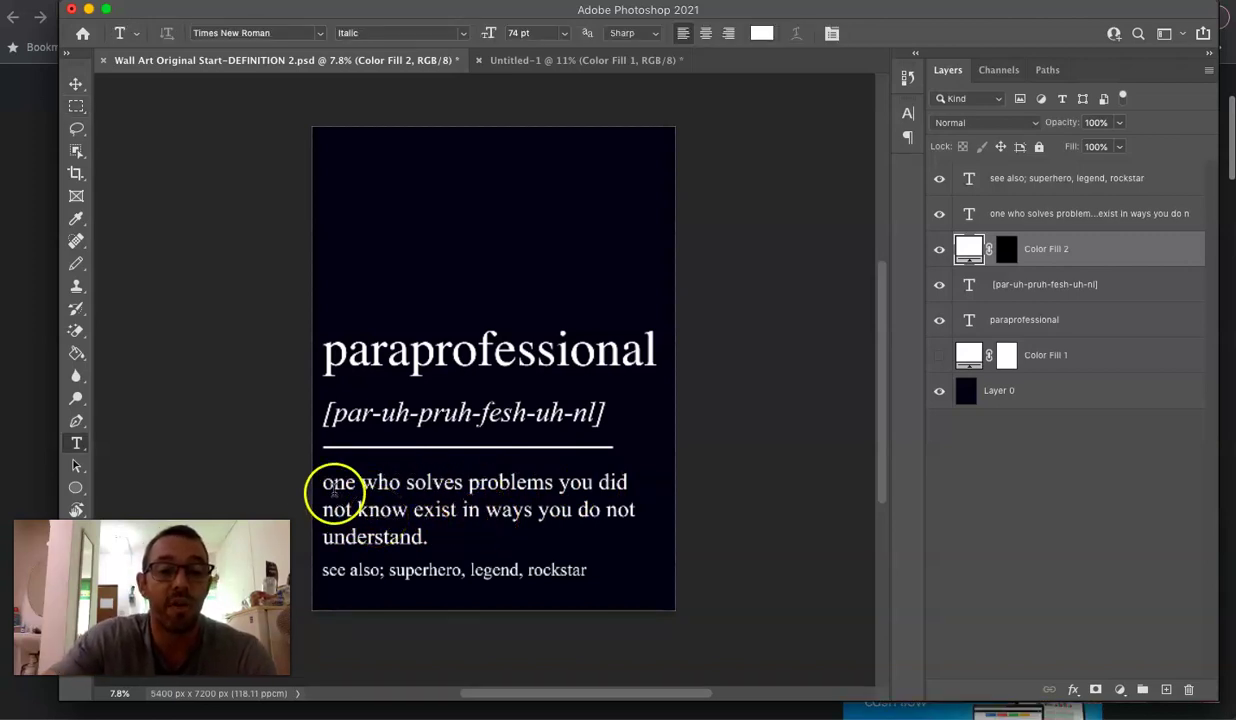
drag(322, 482, 441, 532)
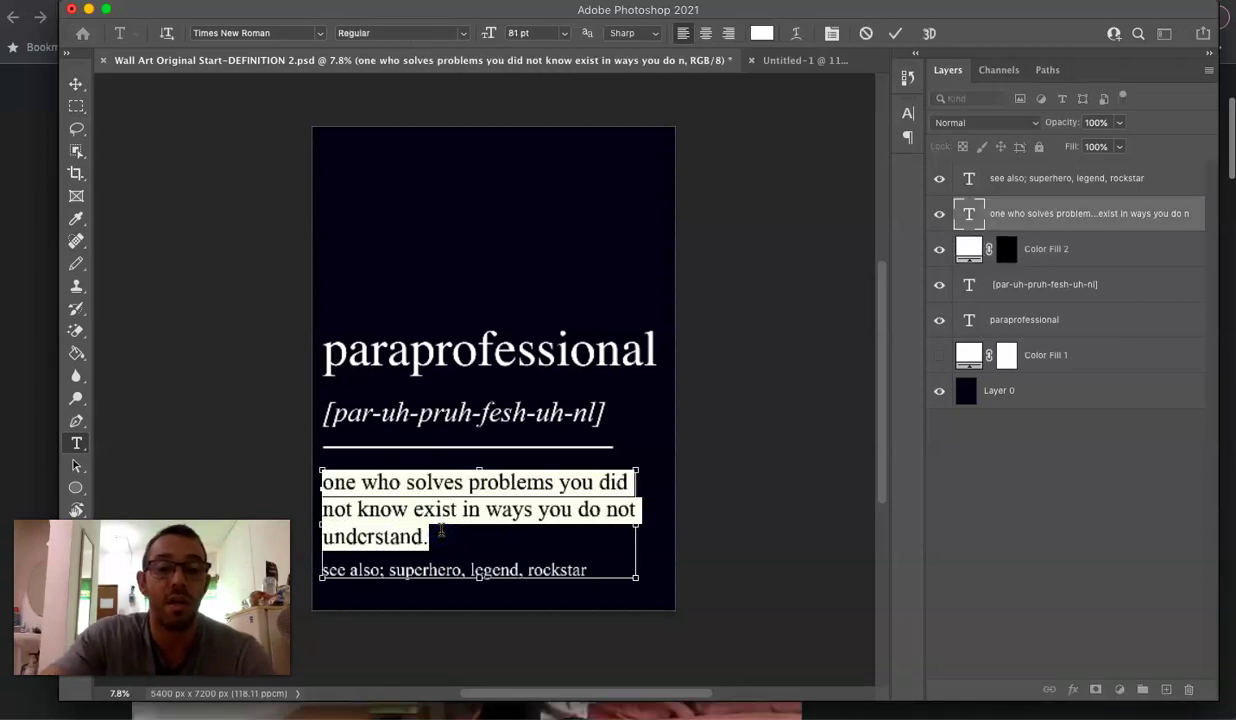
click(792, 62)
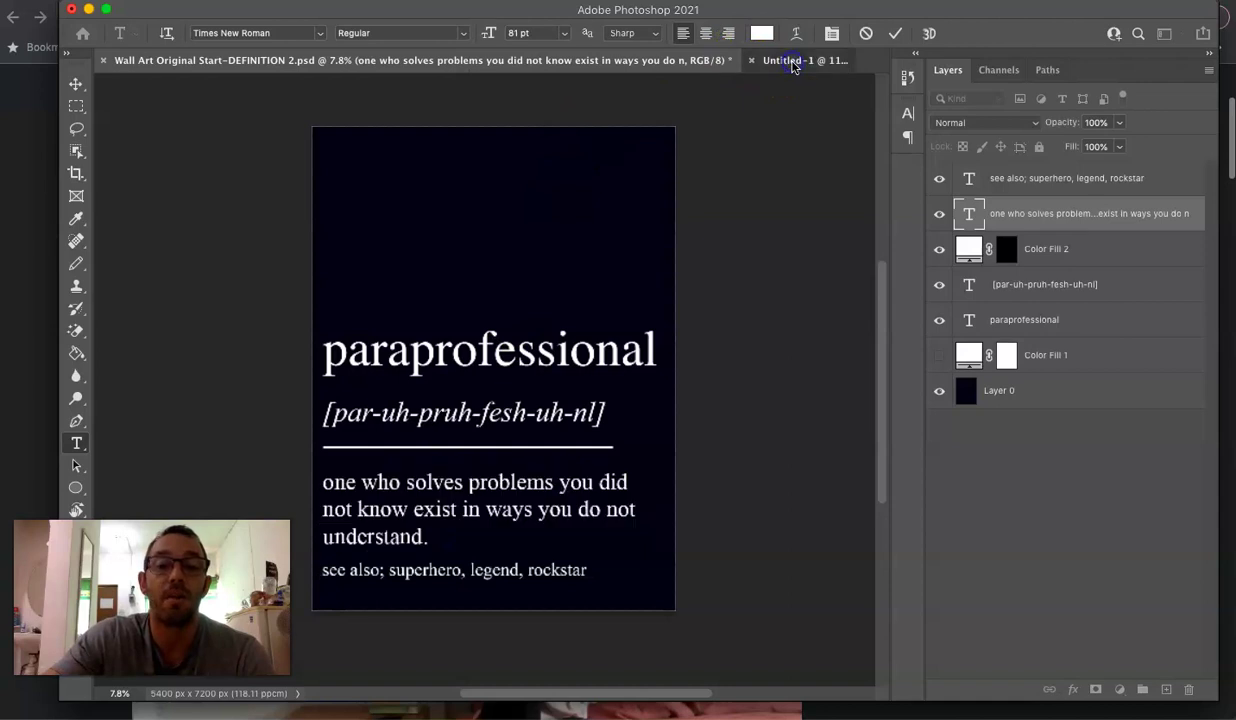
click(792, 62)
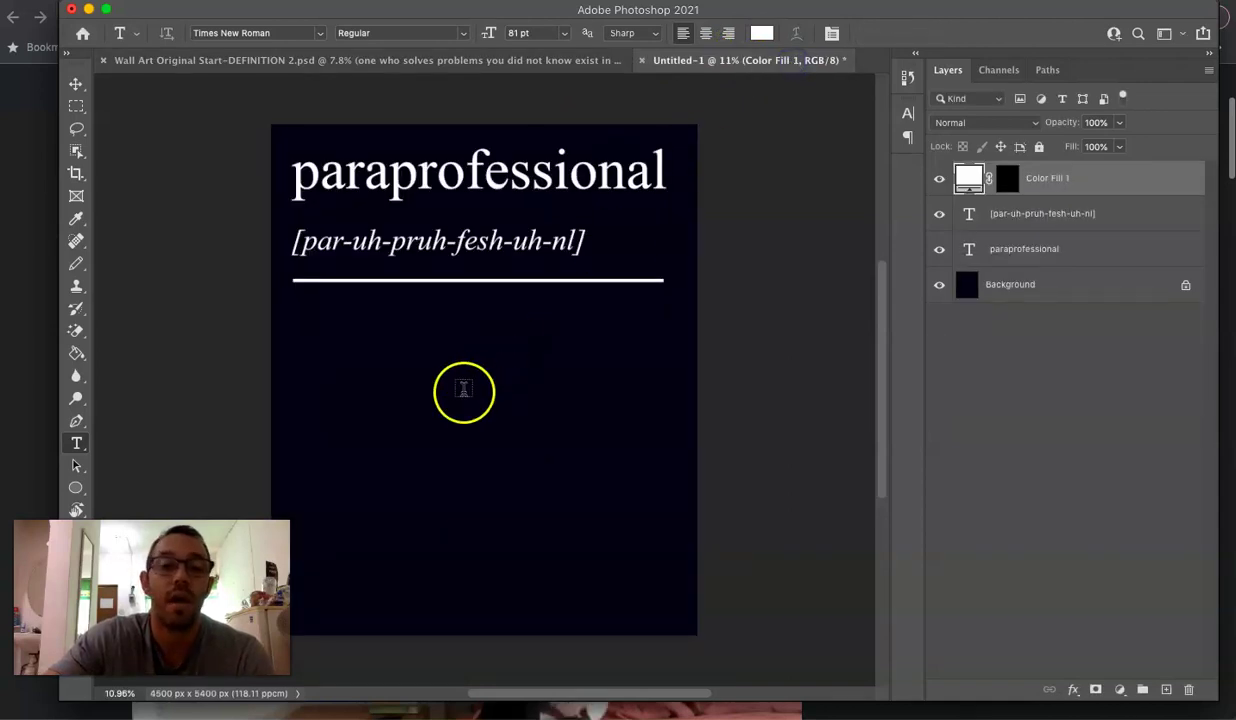
click(305, 340)
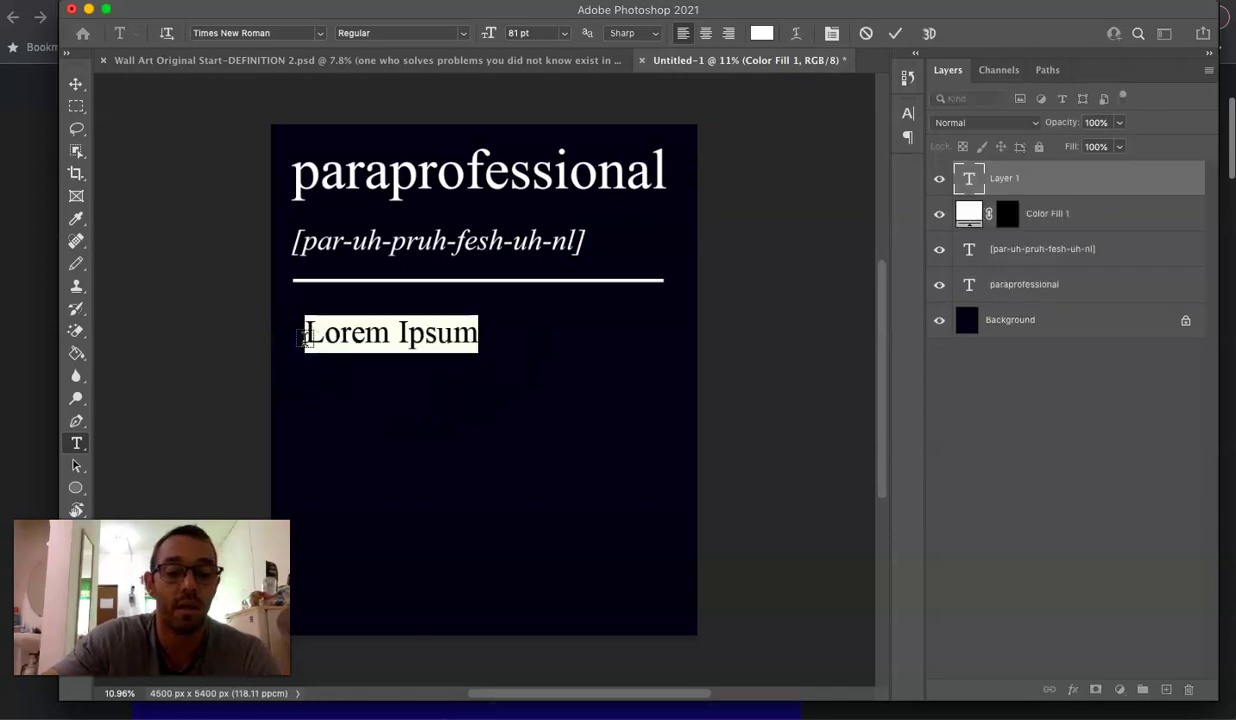
text(one who solves problems you did not know exist in ways you don't understand.)
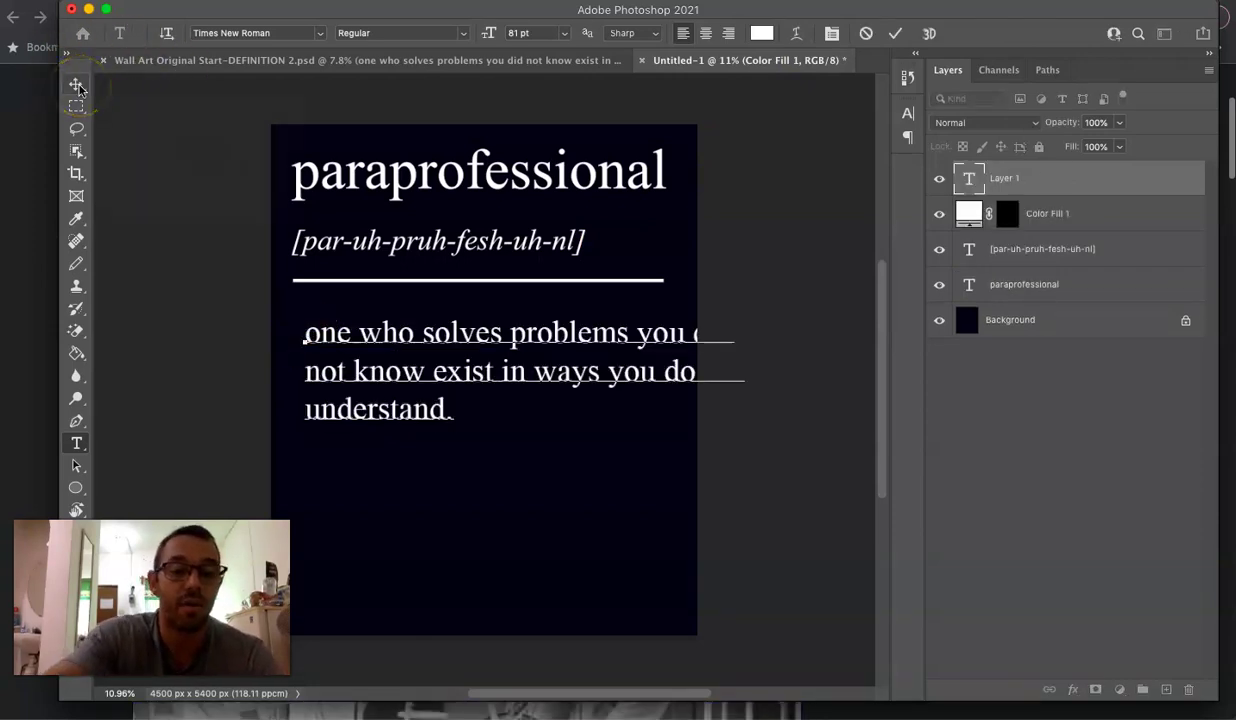
Set the definition text's size to 68 pt and place it just below the divider line, aligned with its left end
key(super+a)
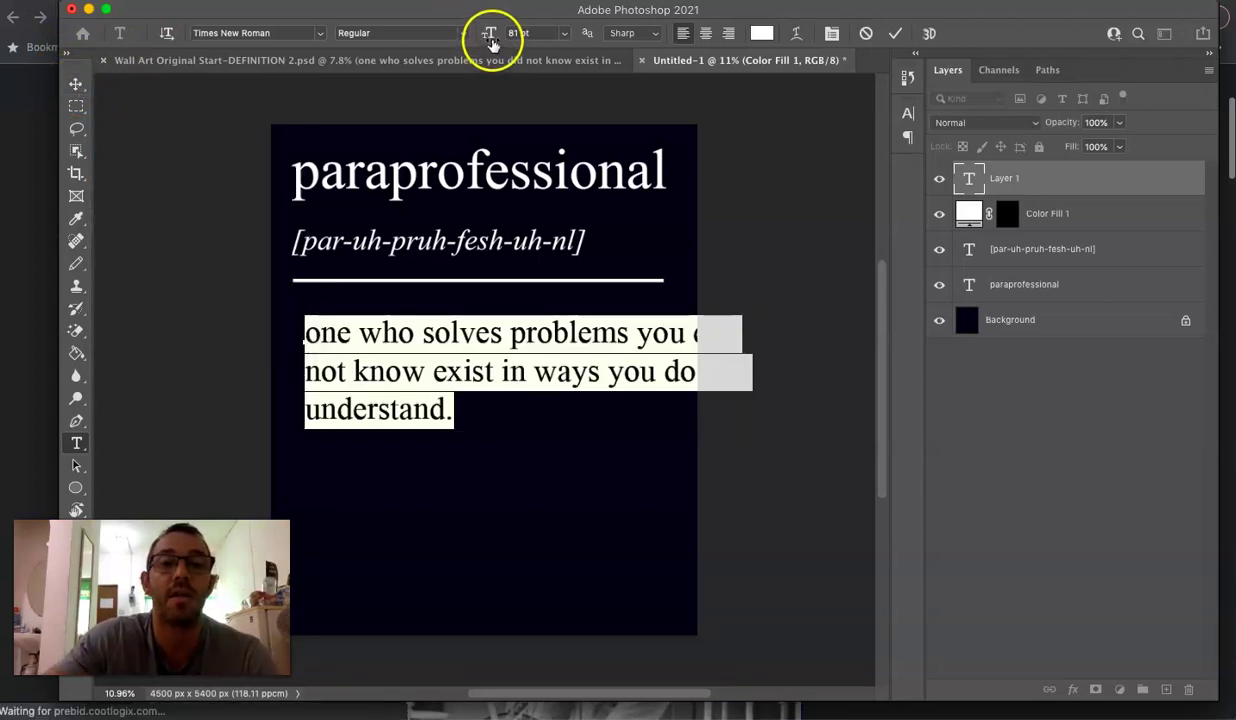
drag(491, 36, 483, 39)
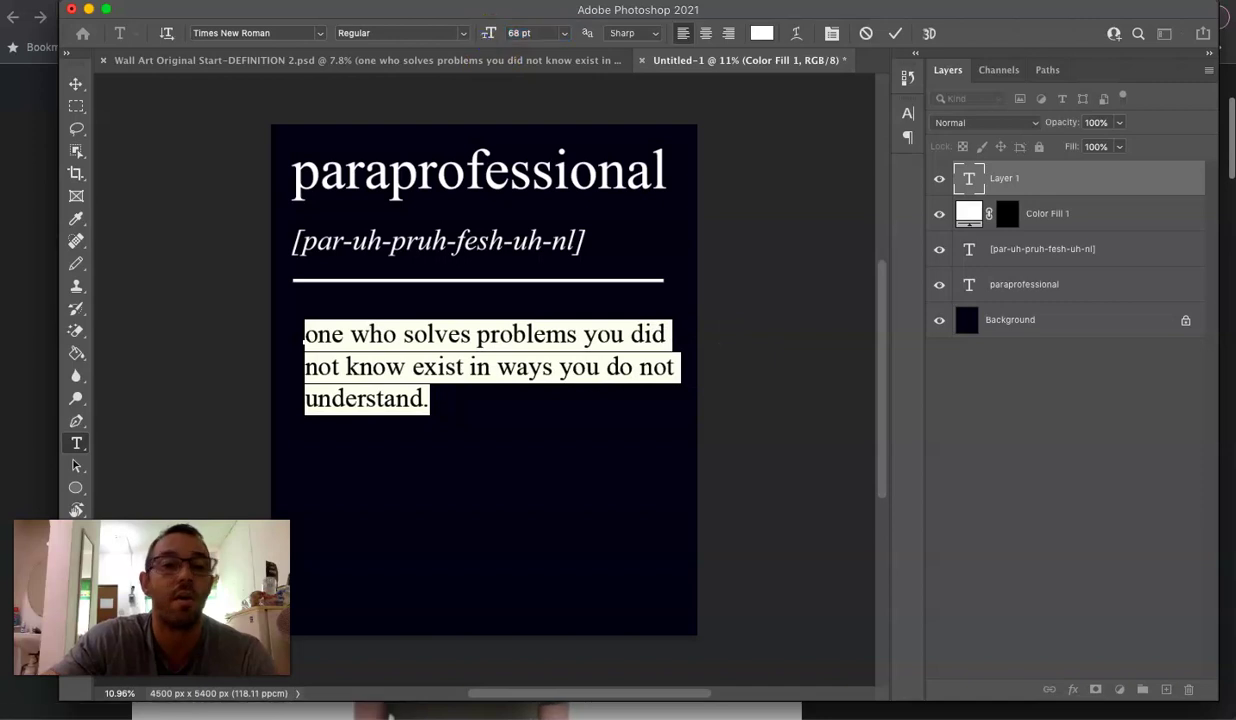
click(74, 86)
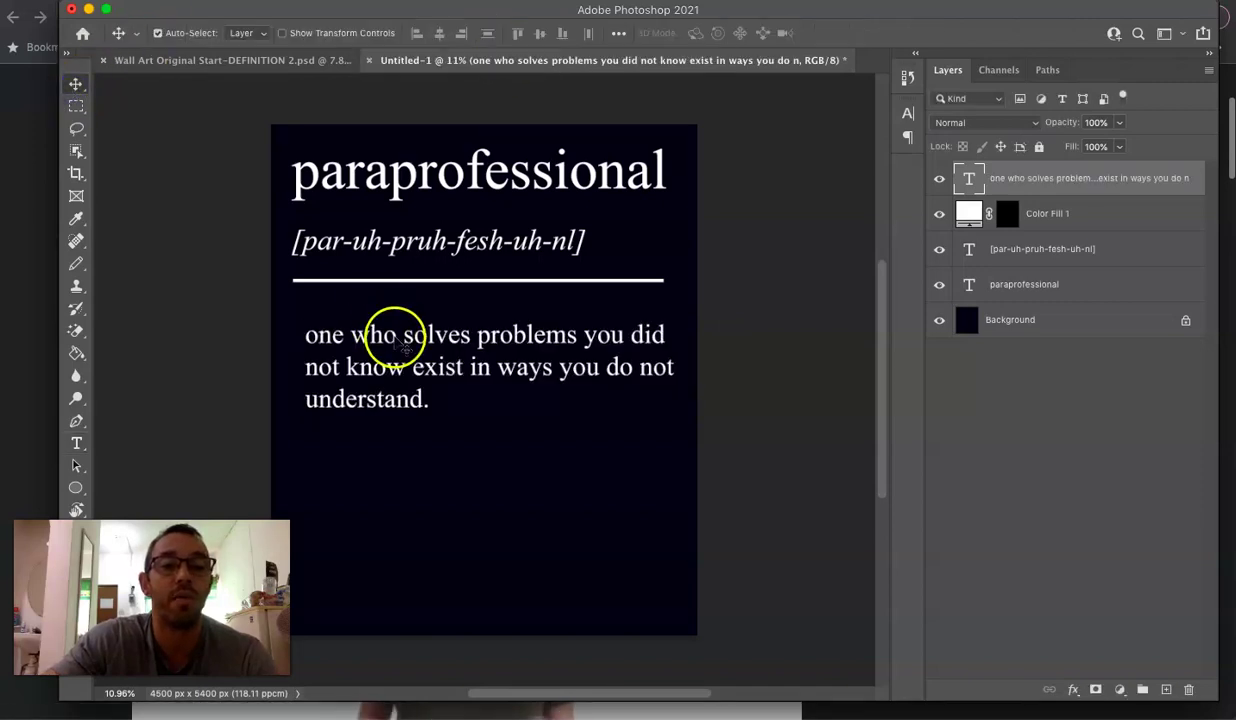
drag(394, 334, 381, 329)
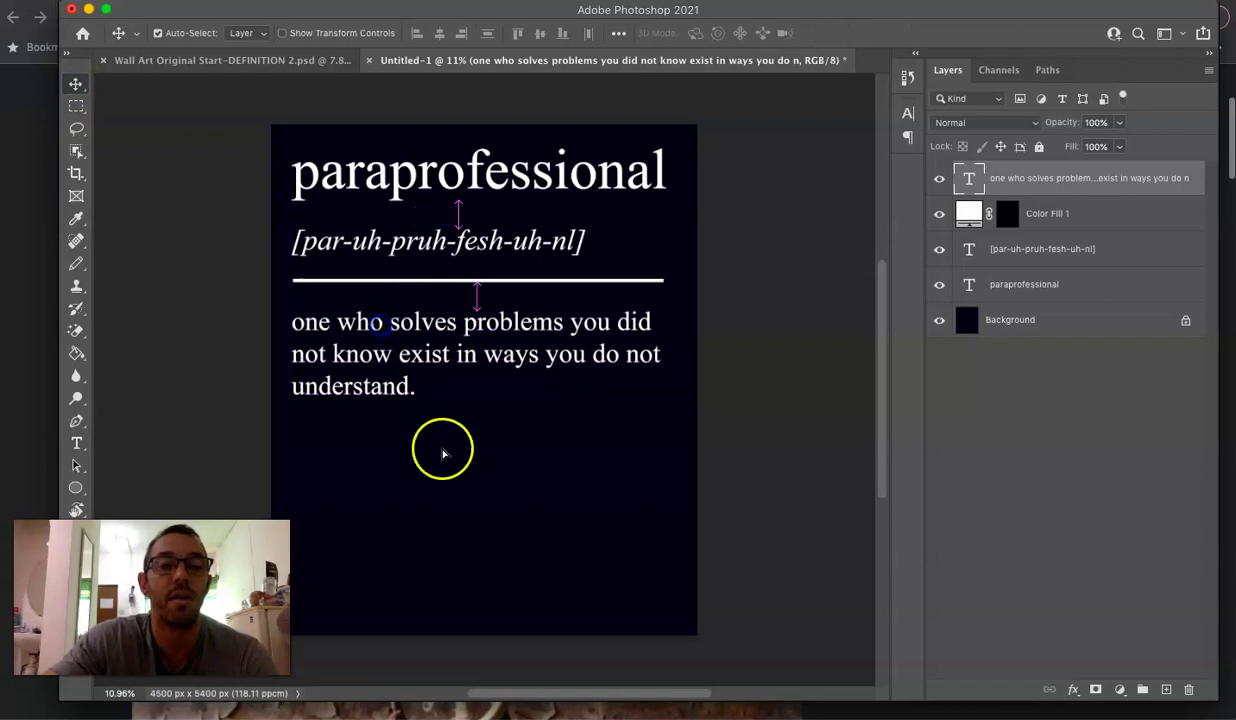
Copy the wall-art line "see also; superhero, legend, rockstar" into a new text layer below the definition in Untitled-1
click(281, 62)
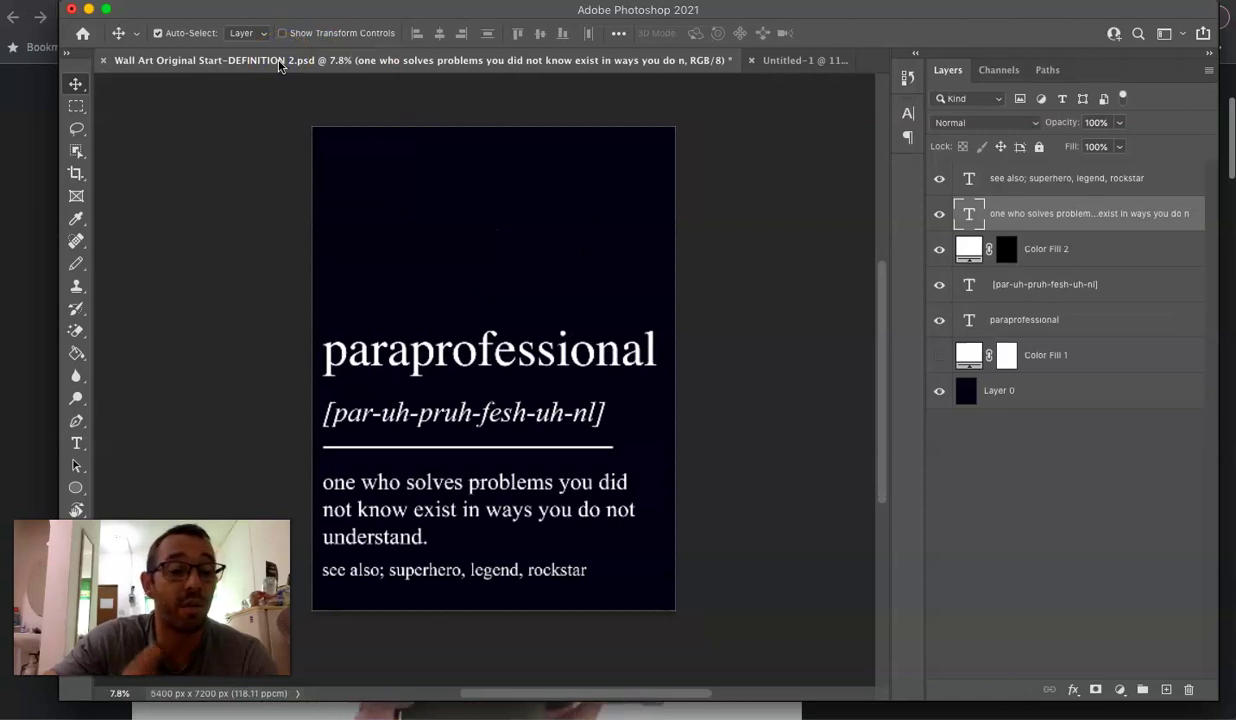
key(t)
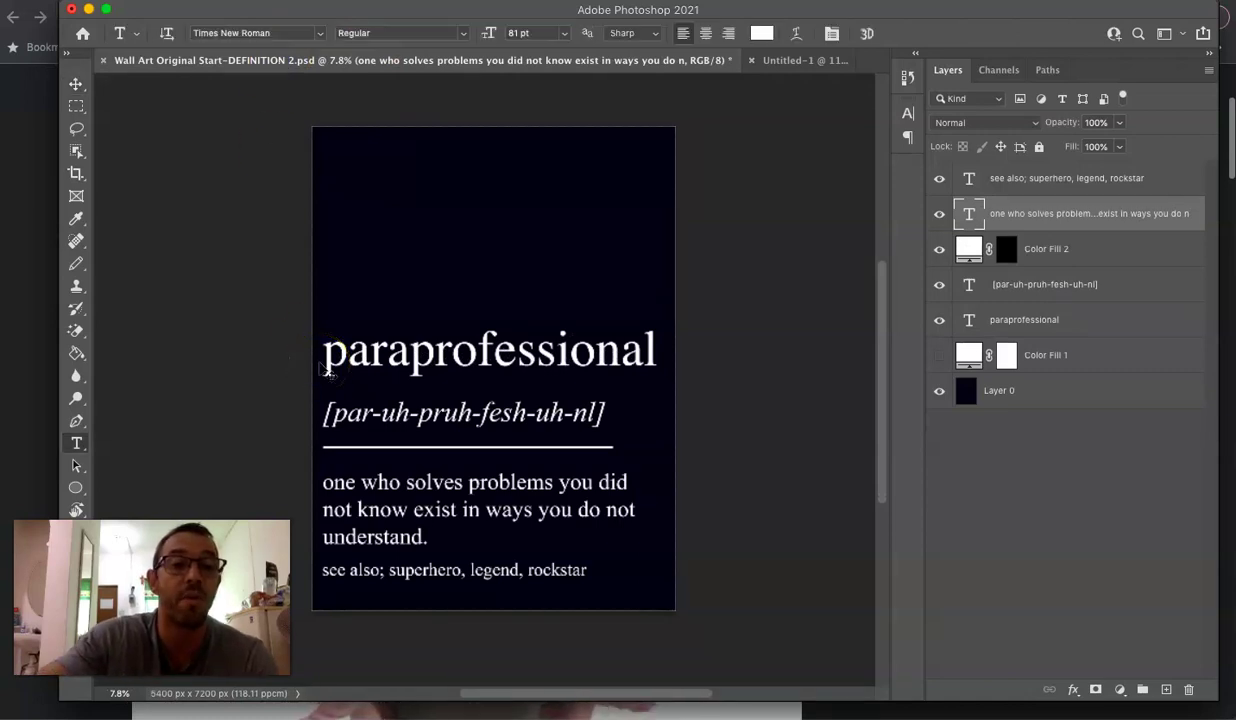
click(450, 571)
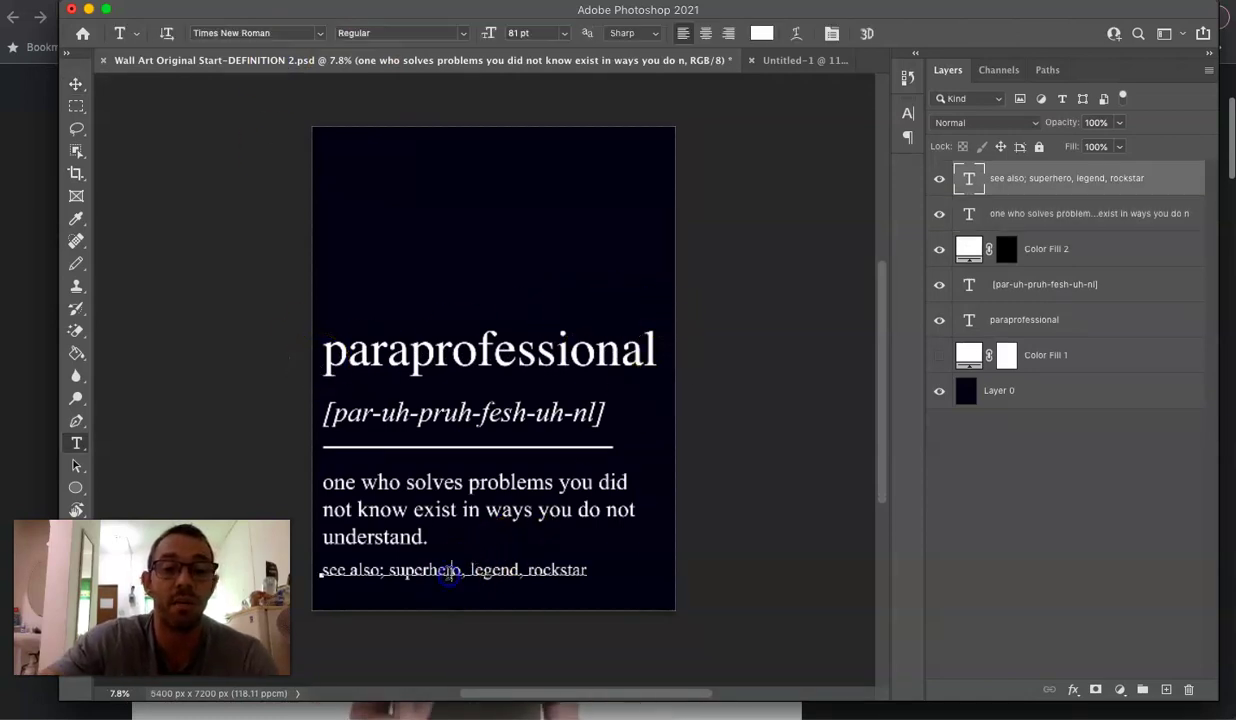
double_click(450, 571)
triple_click(449, 571)
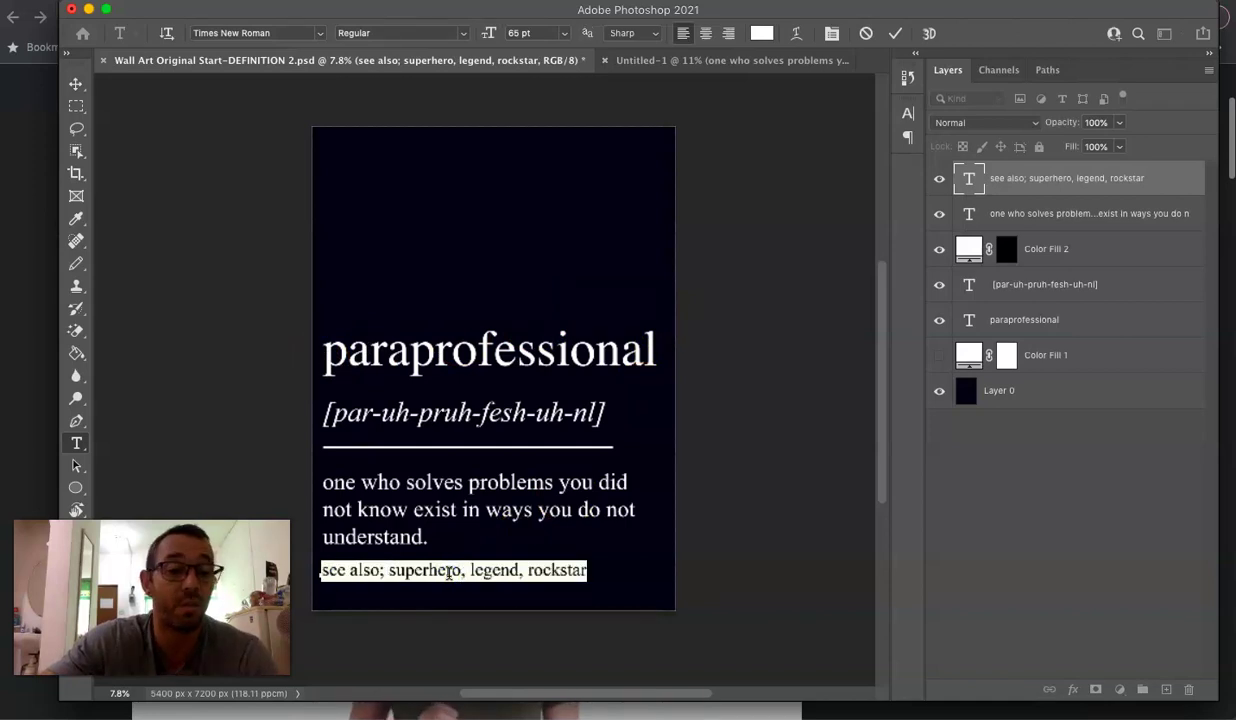
click(666, 59)
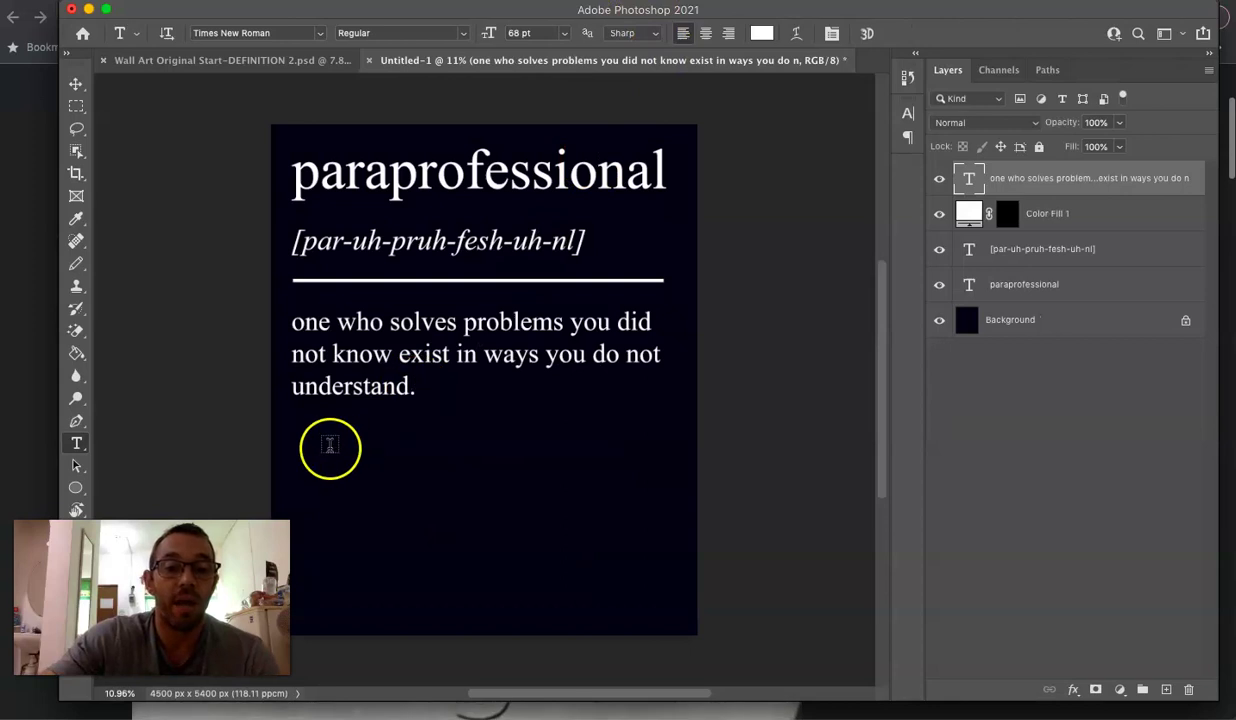
click(308, 446)
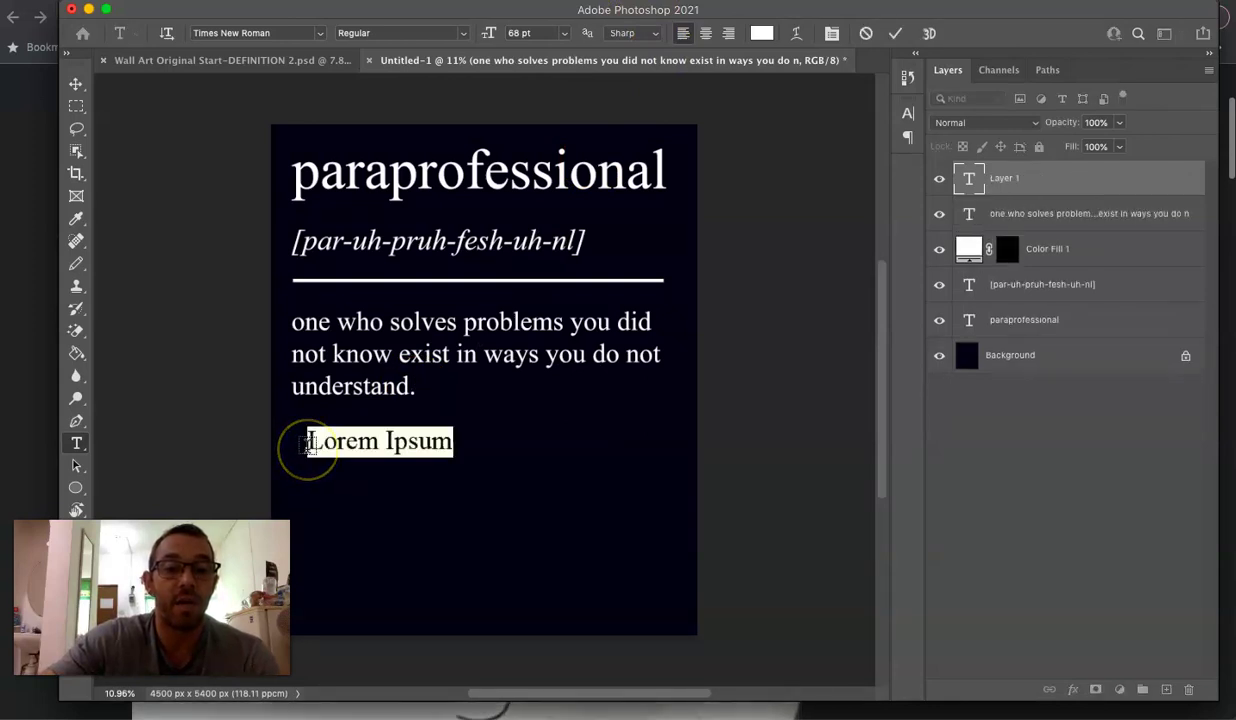
text(see also: superhero, legend, rockstar)
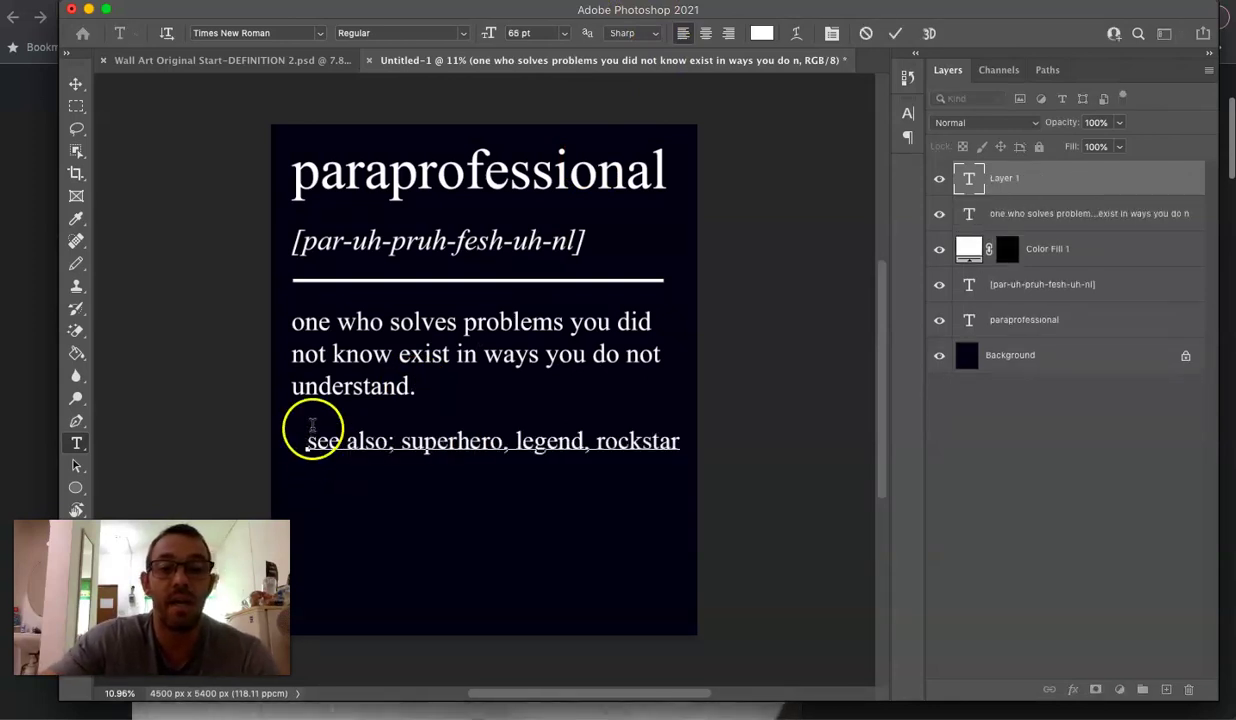
Set the "see also" text's size to 53 pt and place it just below the definition, aligned with the definition's left edge
click(433, 441)
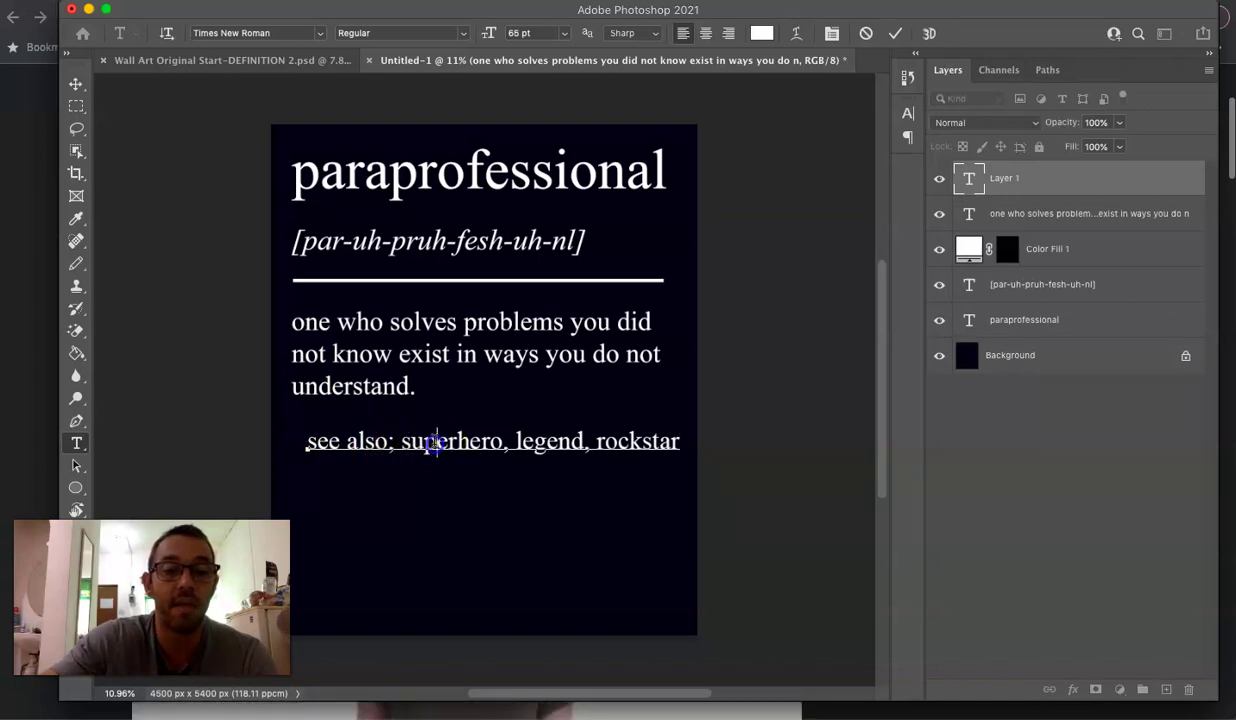
triple_click(433, 441)
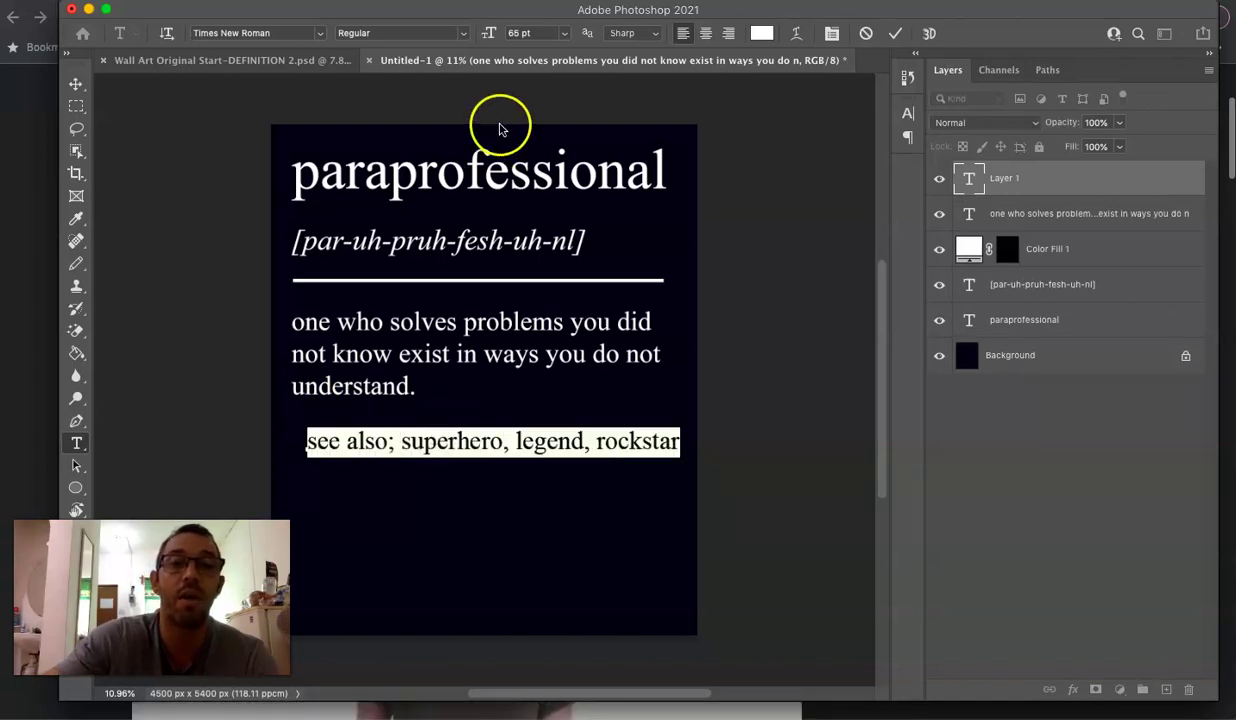
drag(482, 40, 470, 40)
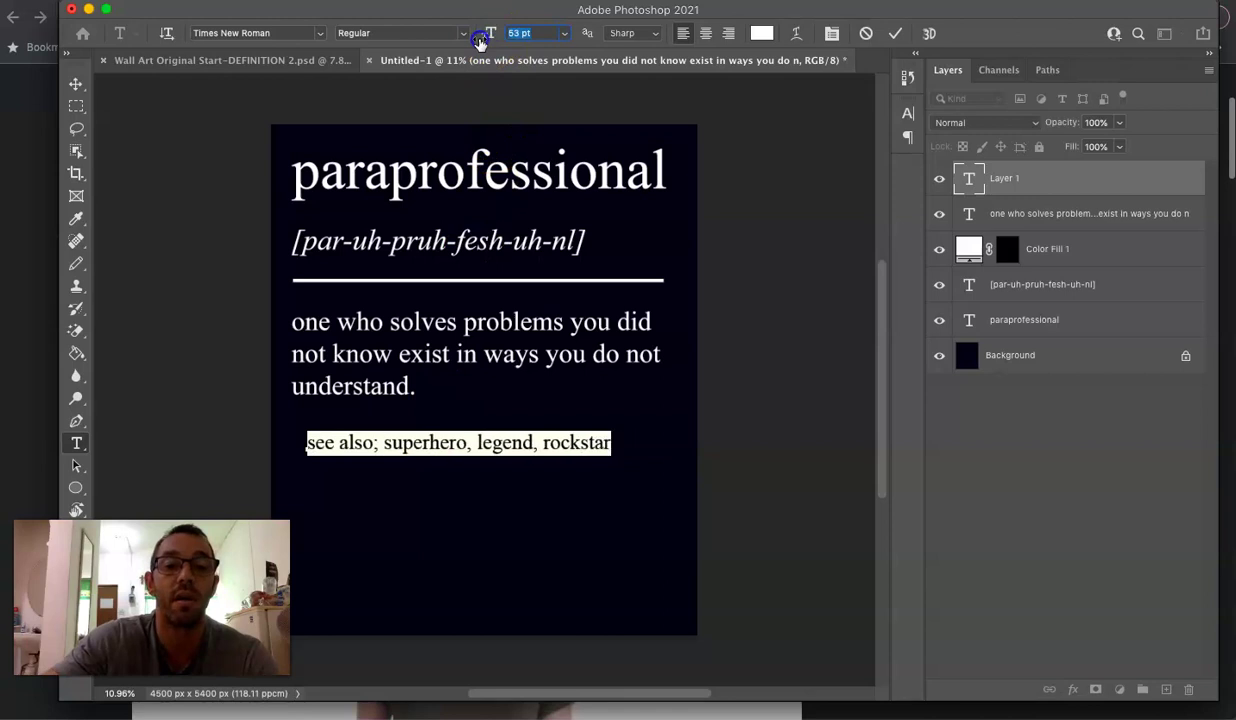
click(76, 85)
drag(419, 447, 405, 437)
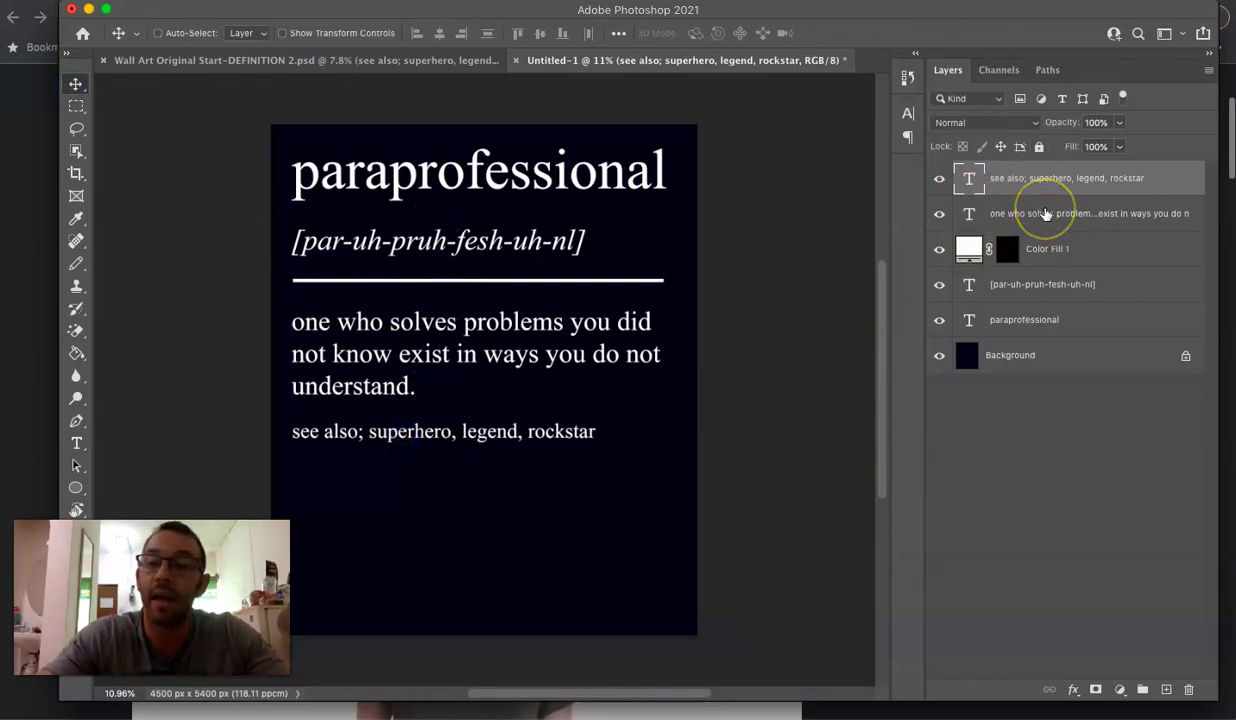
Align the left edges of all four text layers and the divider line, and move them together about 11 px right and 26 px down
shift+click(1045, 213)
shift+click(1045, 252)
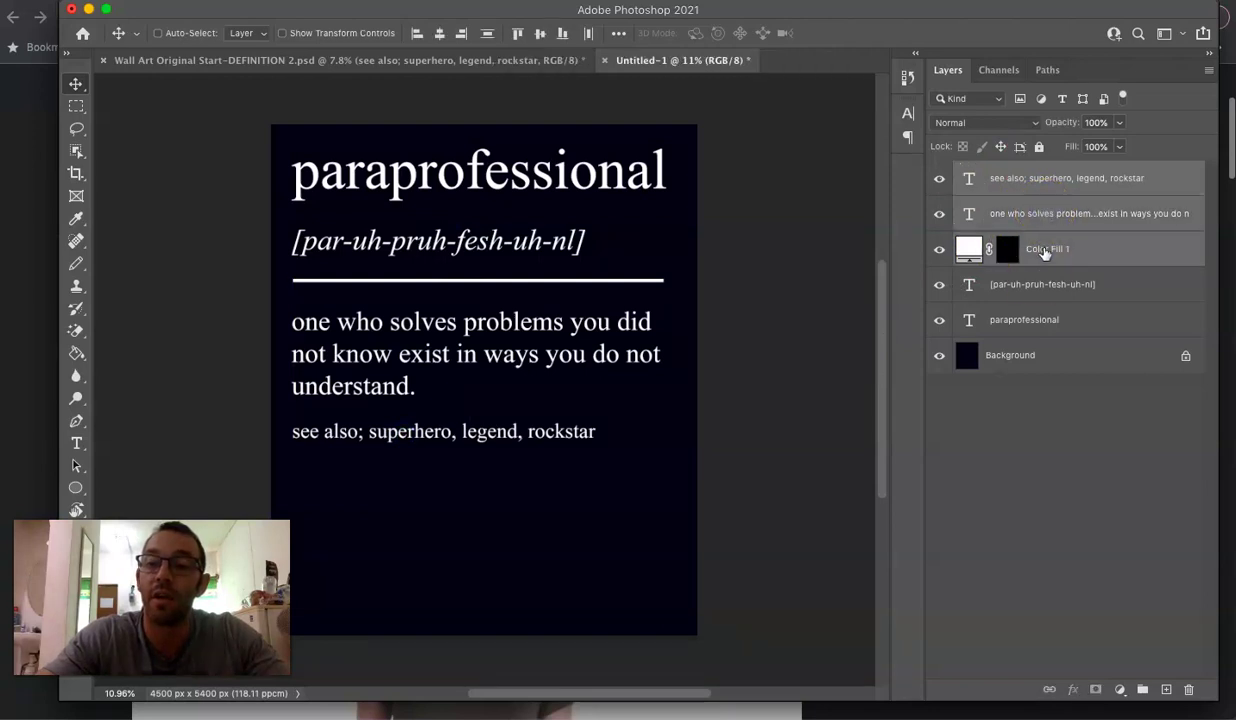
shift+click(1030, 318)
shift+click(1026, 352)
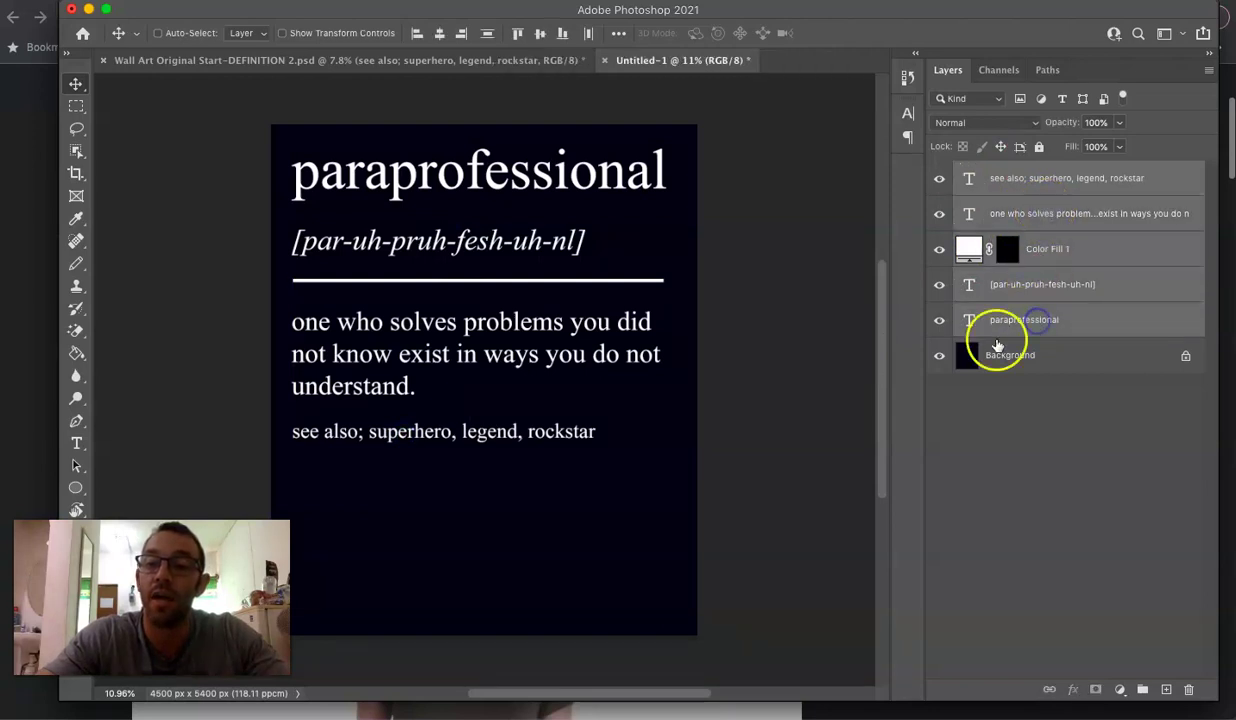
click(157, 33)
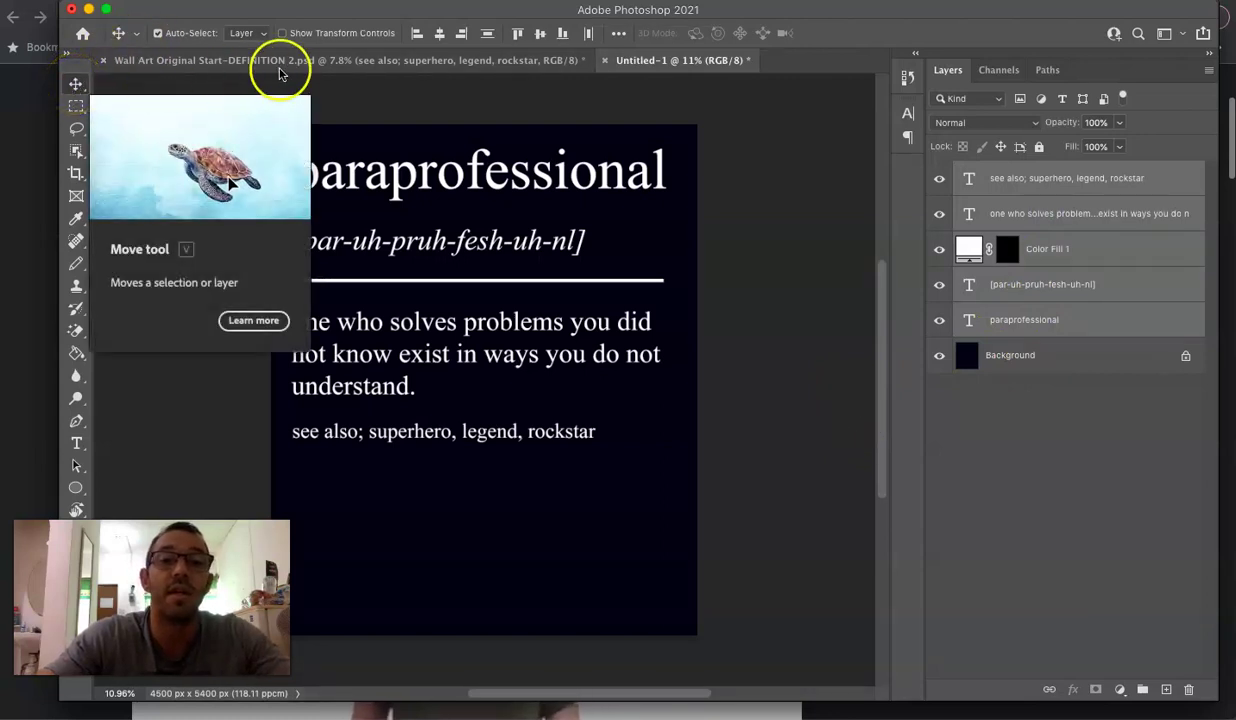
click(416, 36)
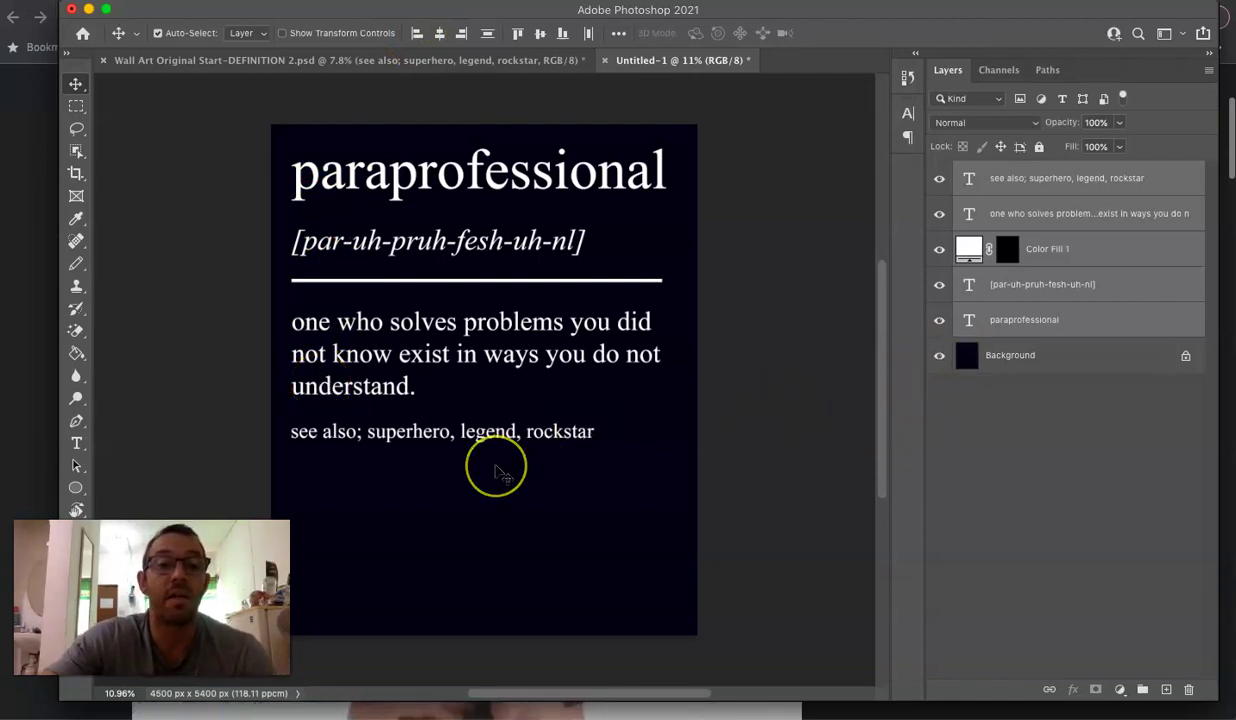
scroll(500, 472, up, 2)
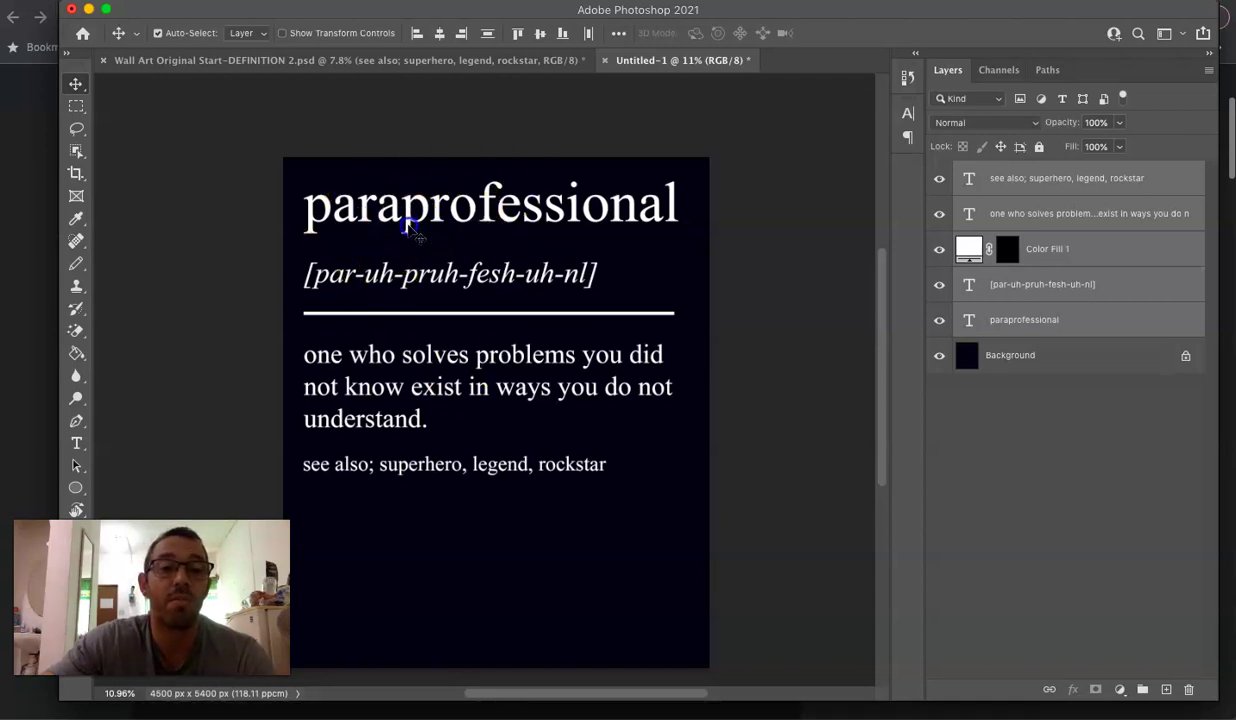
drag(410, 228, 411, 231)
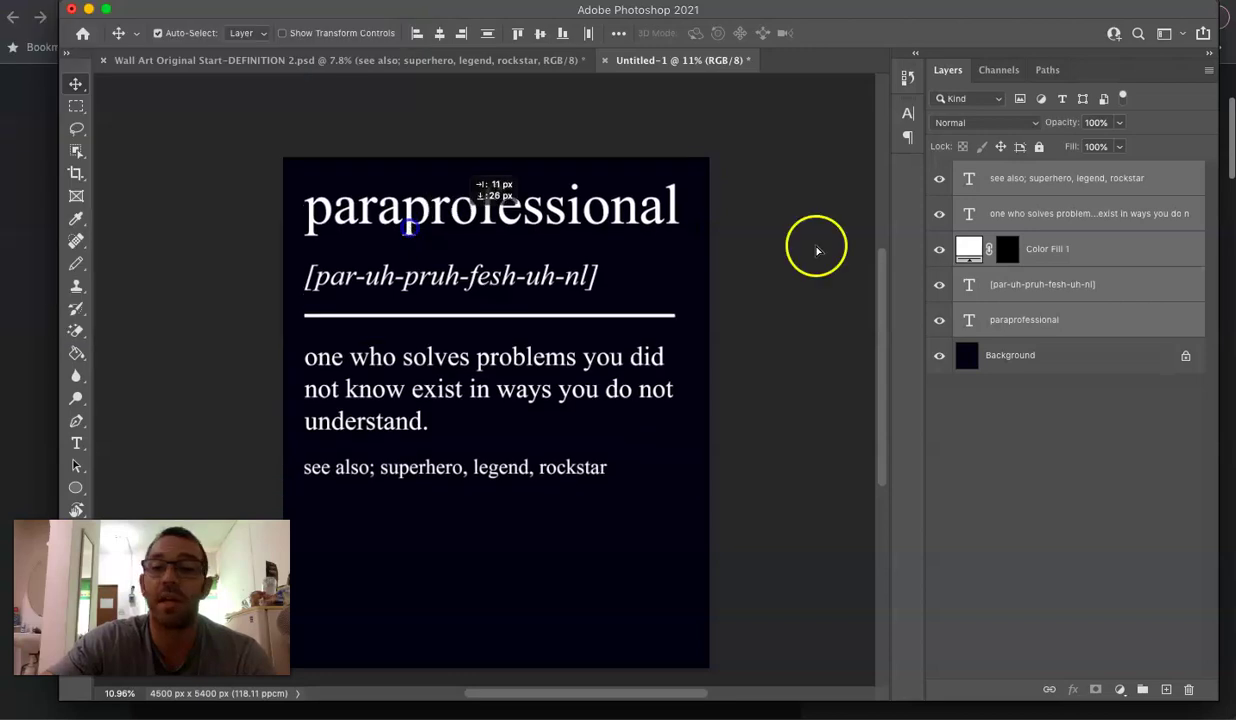
Move only the "paraprofessional" title slightly down, closer to the pronunciation text
click(1113, 210)
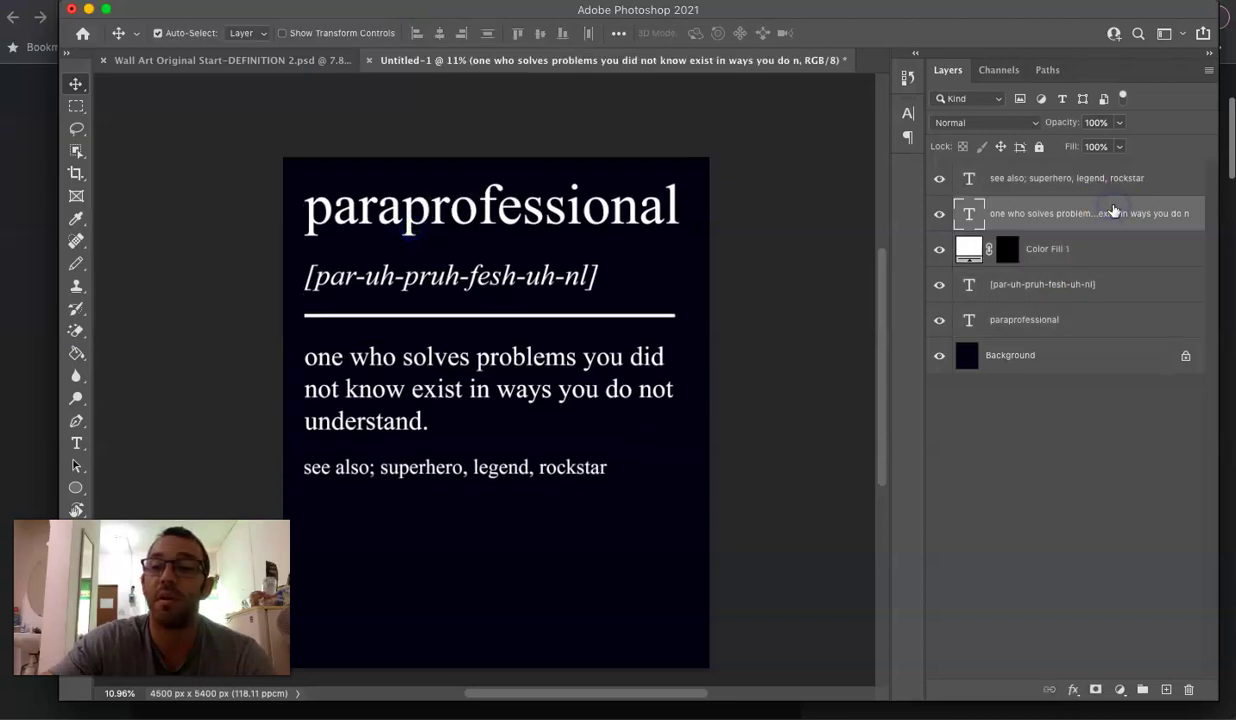
click(1030, 322)
scroll(505, 243, up, 3)
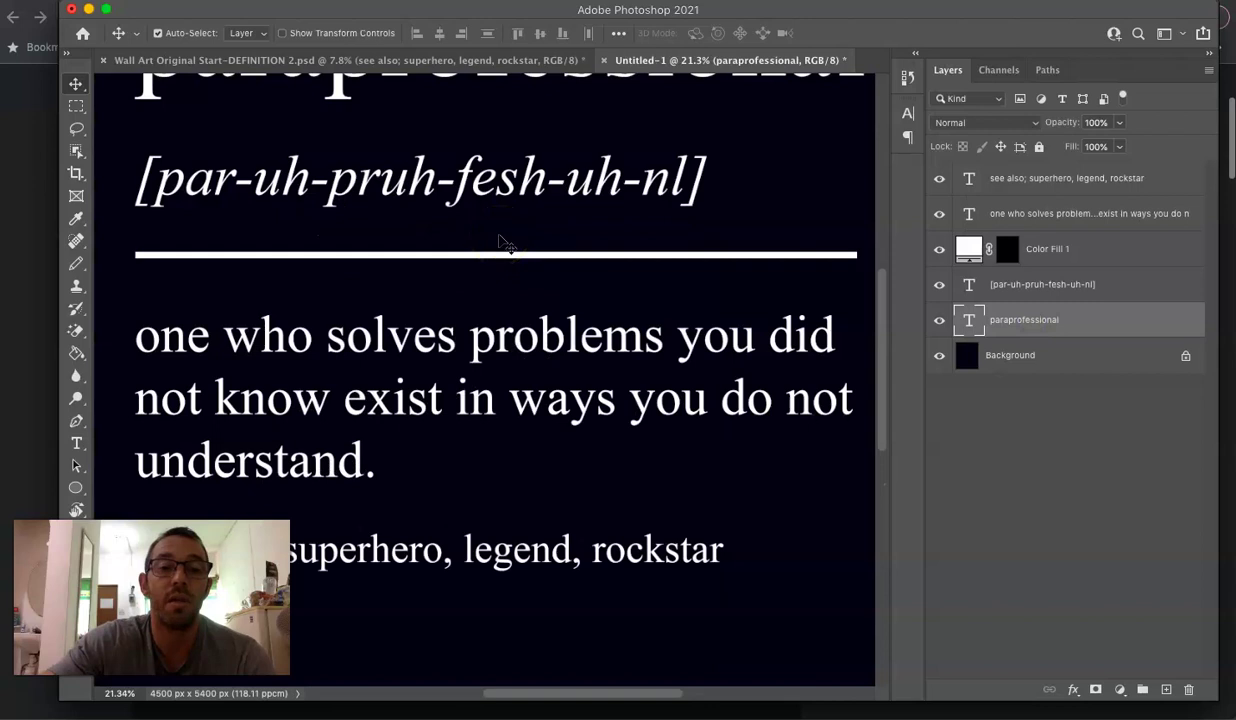
scroll(430, 270, up, 3)
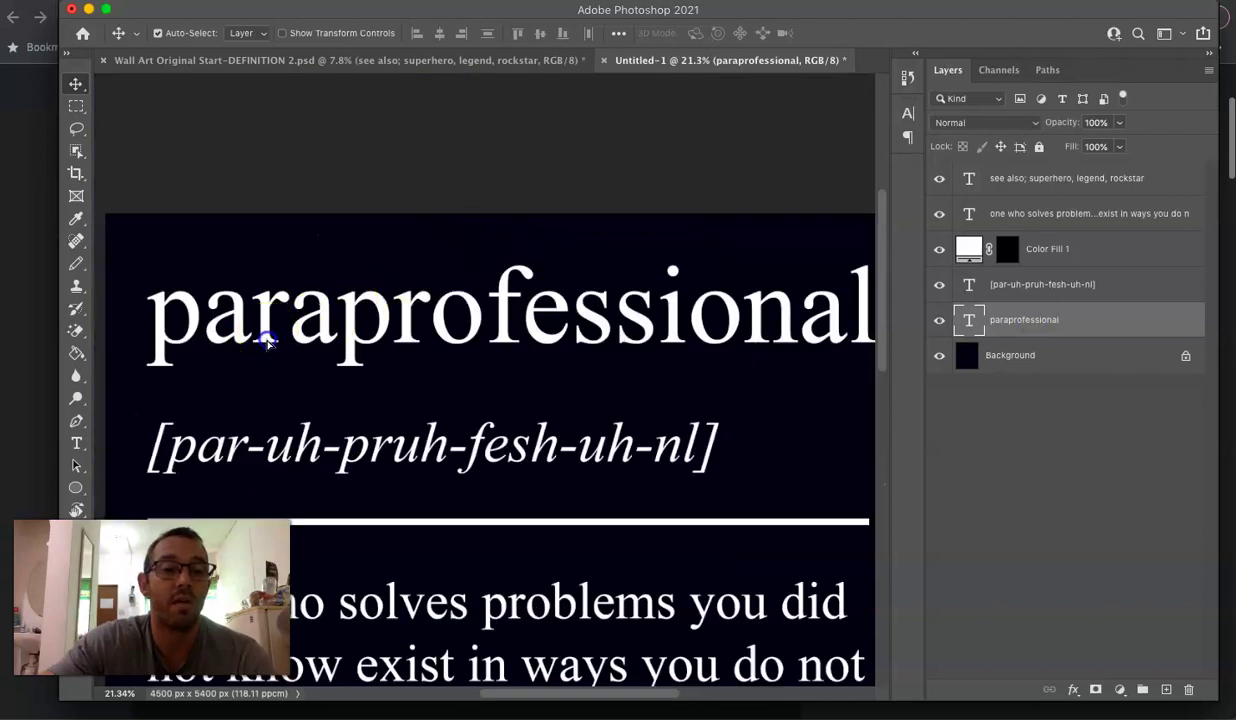
drag(268, 343, 268, 346)
scroll(268, 346, down, 3)
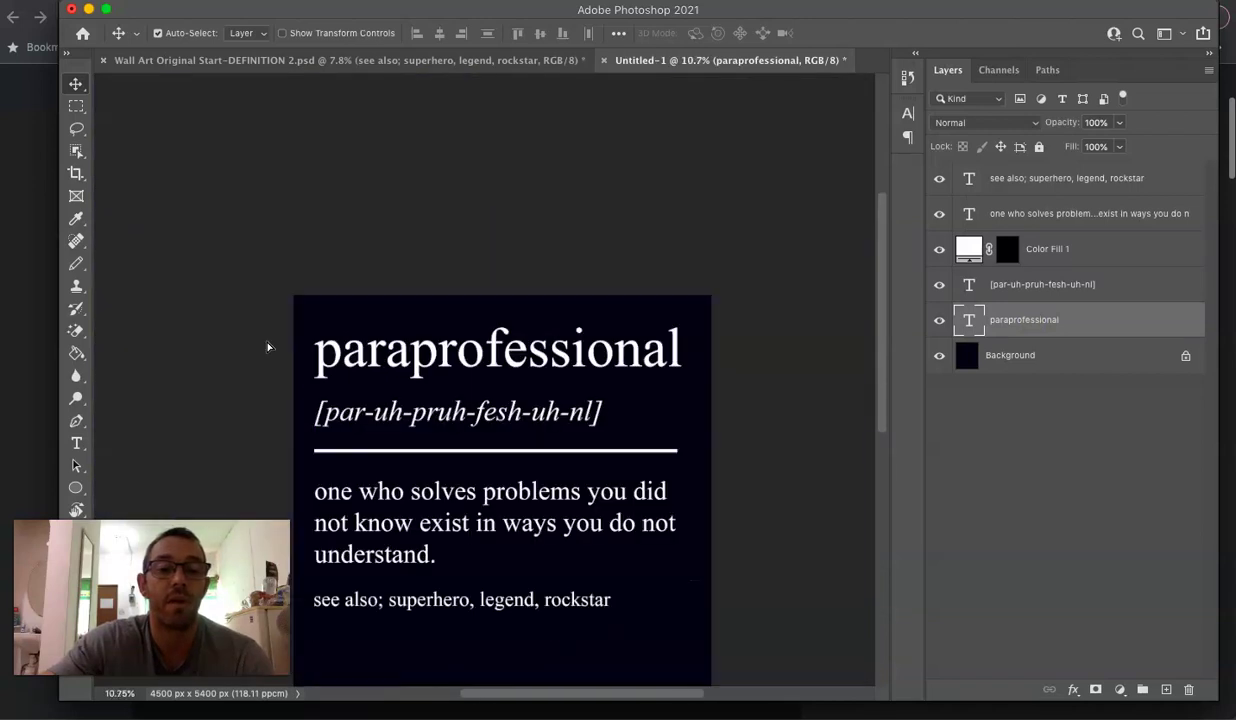
scroll(268, 346, down, 1)
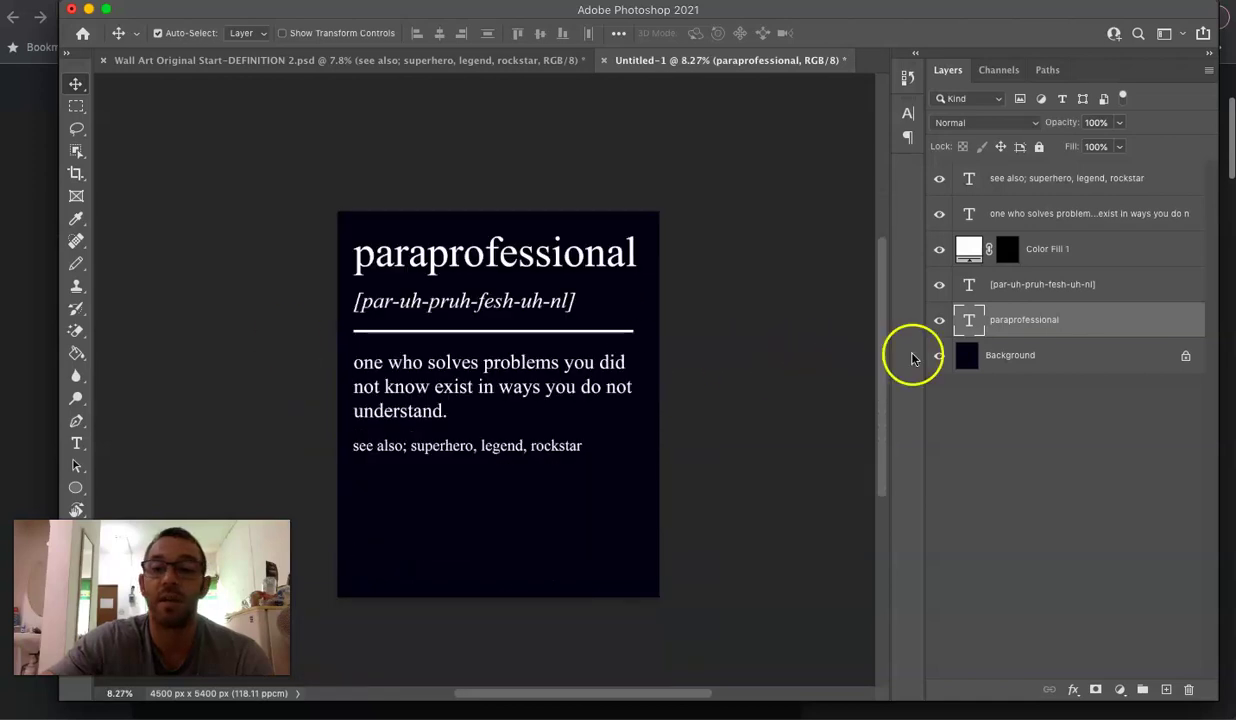
Check the design on transparency by hiding the Background layer and showing it again
click(940, 361)
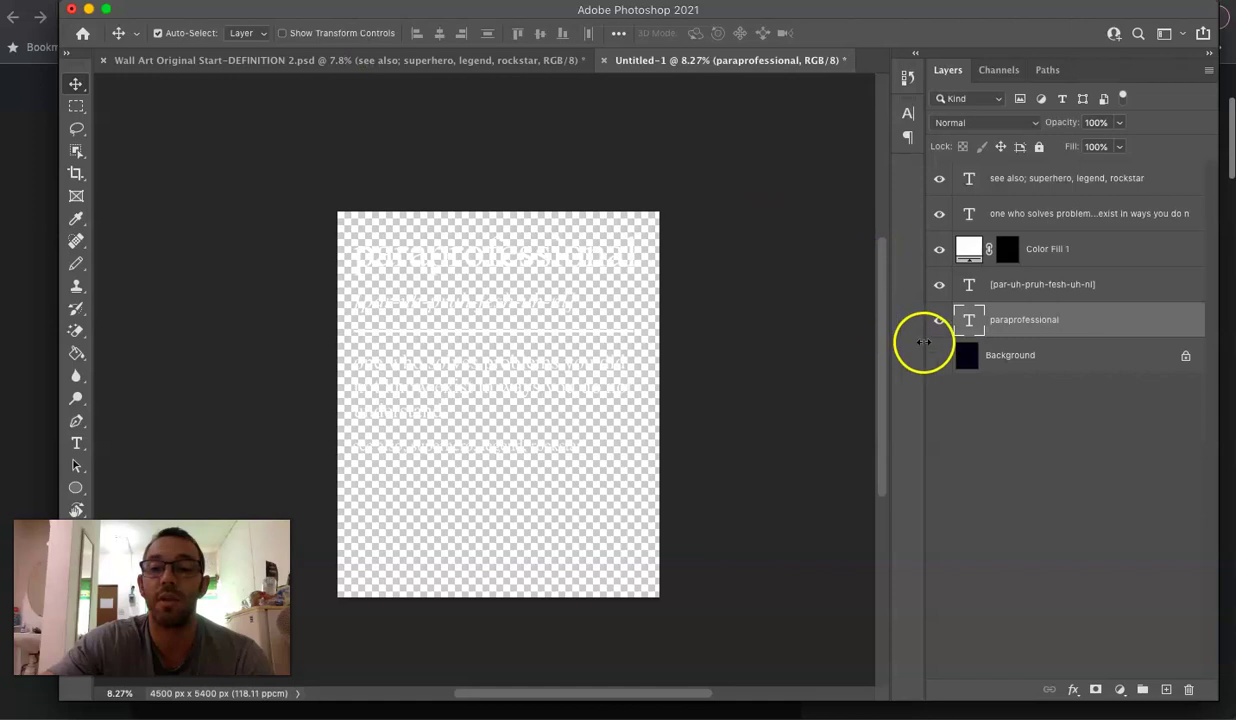
click(940, 355)
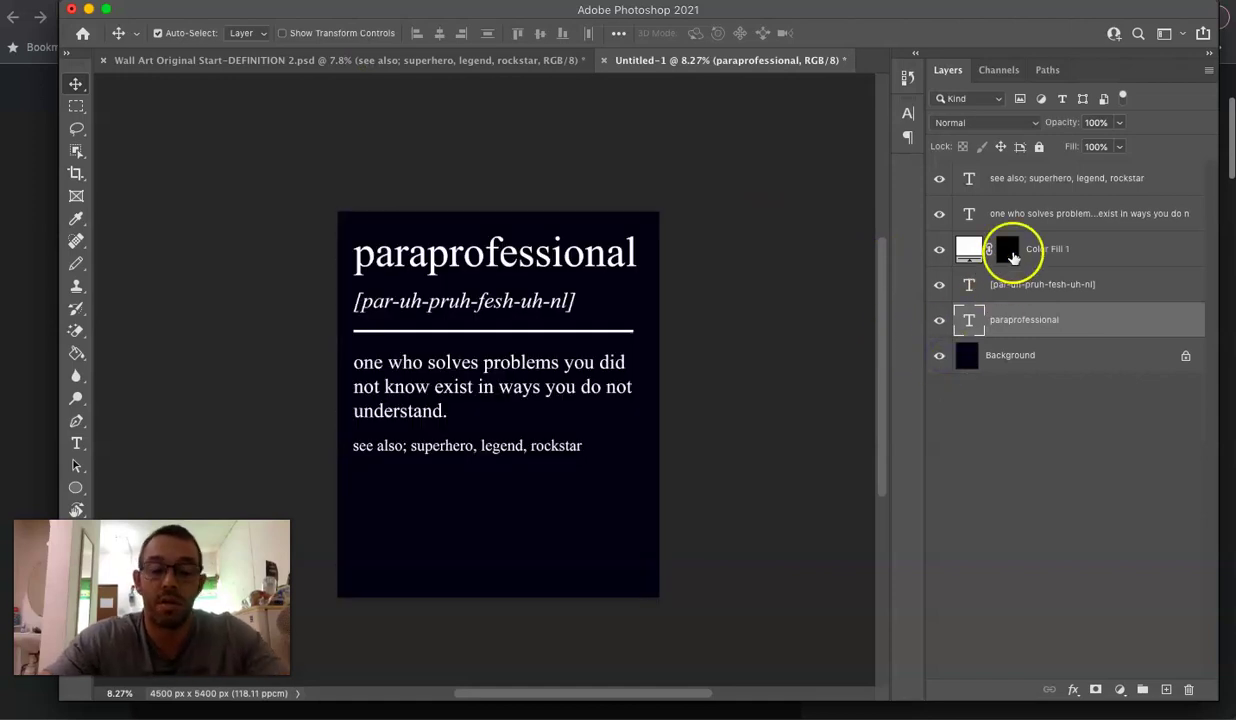
Select all four text layers and the divider line and move them together slightly up, closer to the canvas's top edge
super+click(1052, 180)
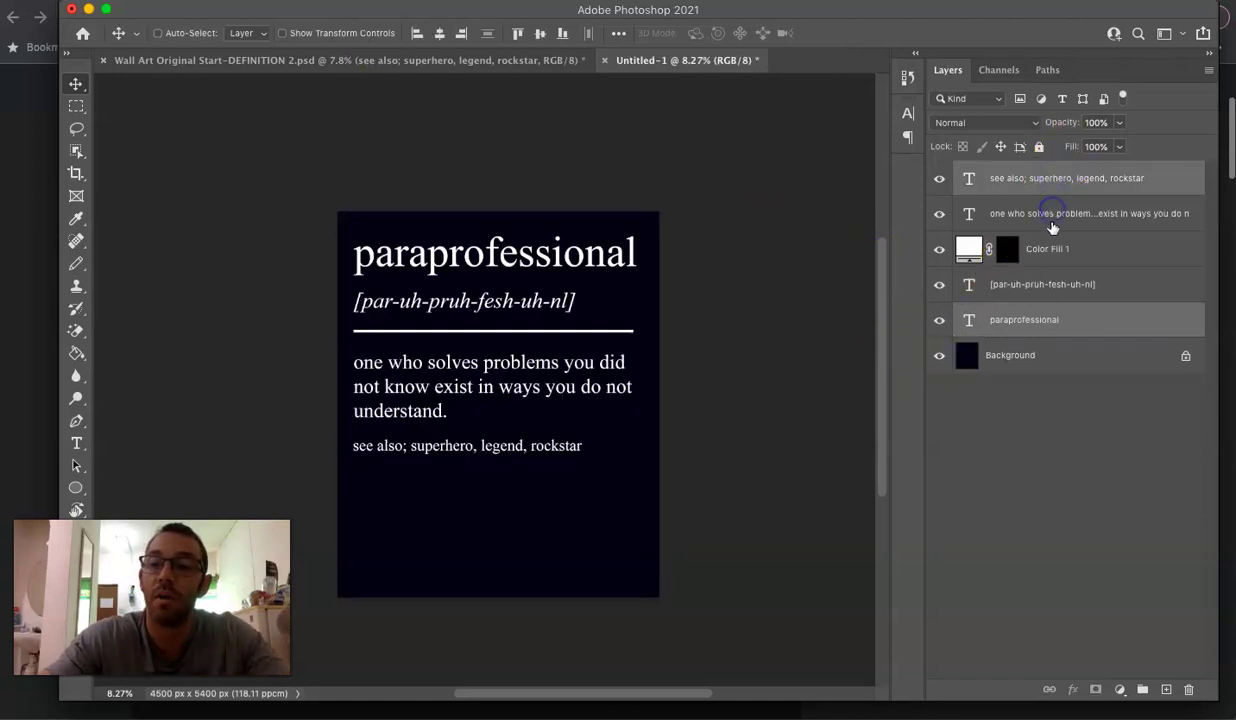
super+click(1052, 210)
super+click(1050, 249)
super+click(1052, 286)
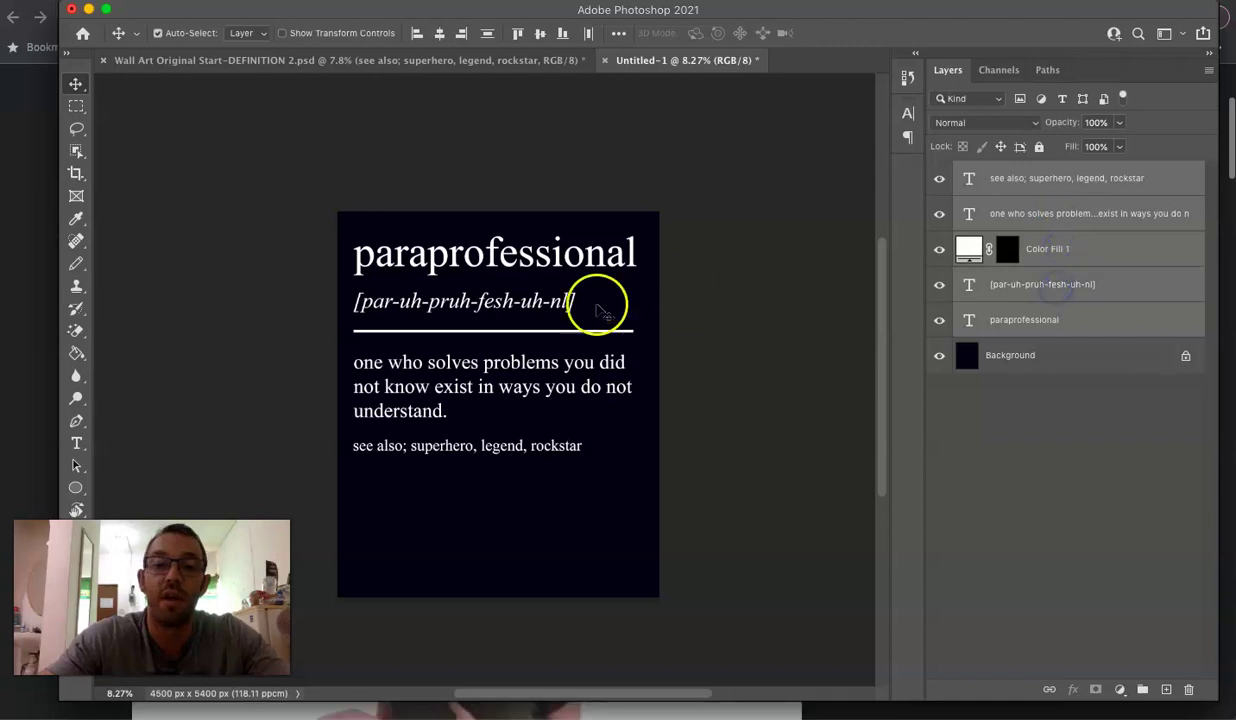
scroll(450, 353, up, 3)
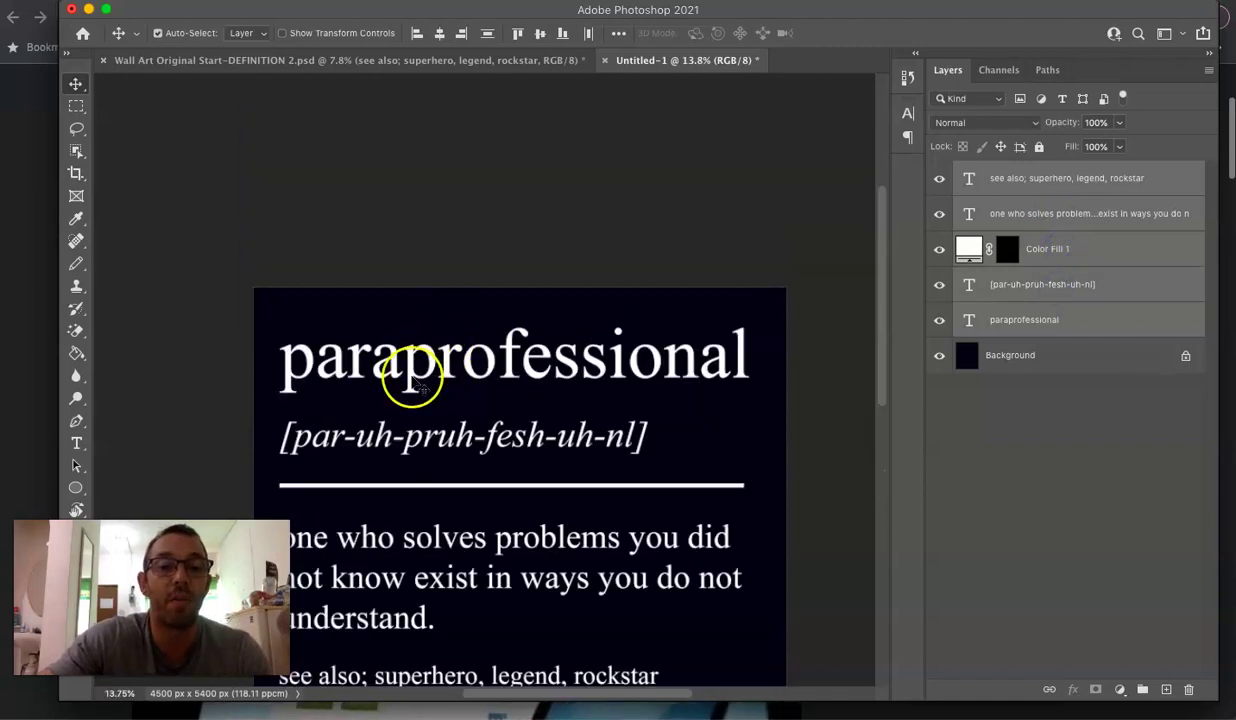
drag(413, 382, 411, 364)
scroll(411, 364, down, 5)
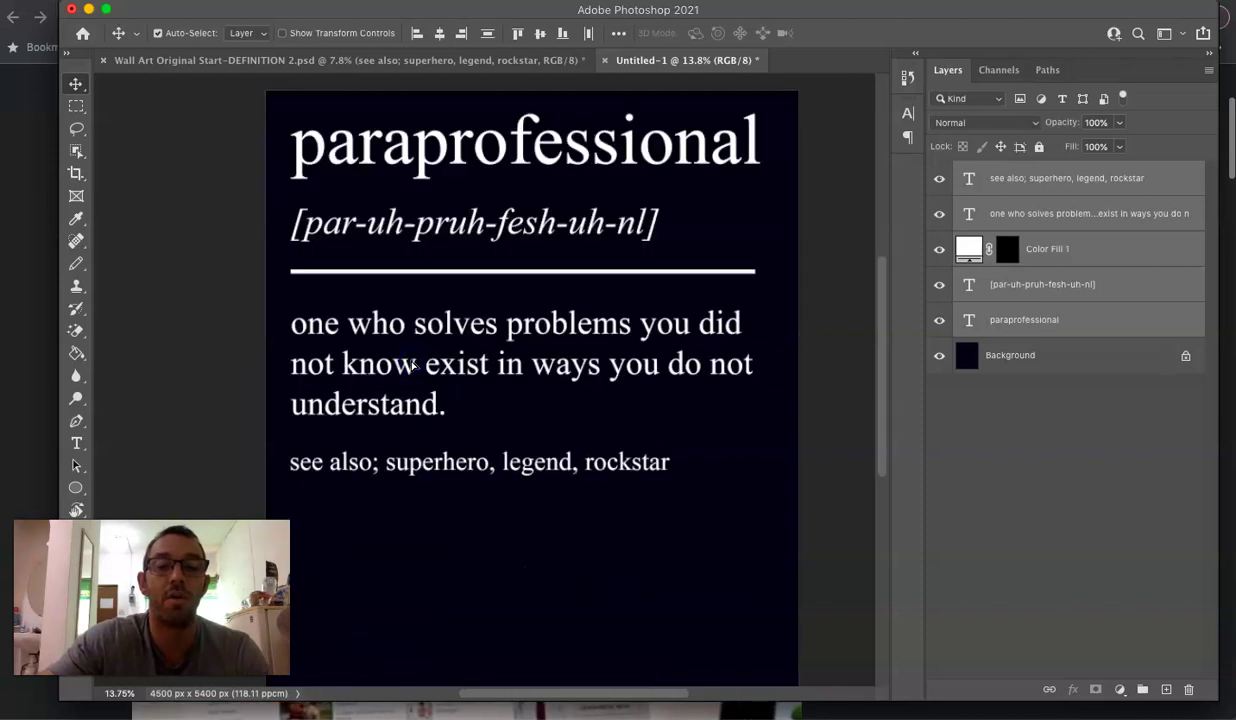
Scale the four text layers and the divider line together proportionally to 107.40%, extending them downward to fill more of the canvas width
key(super)
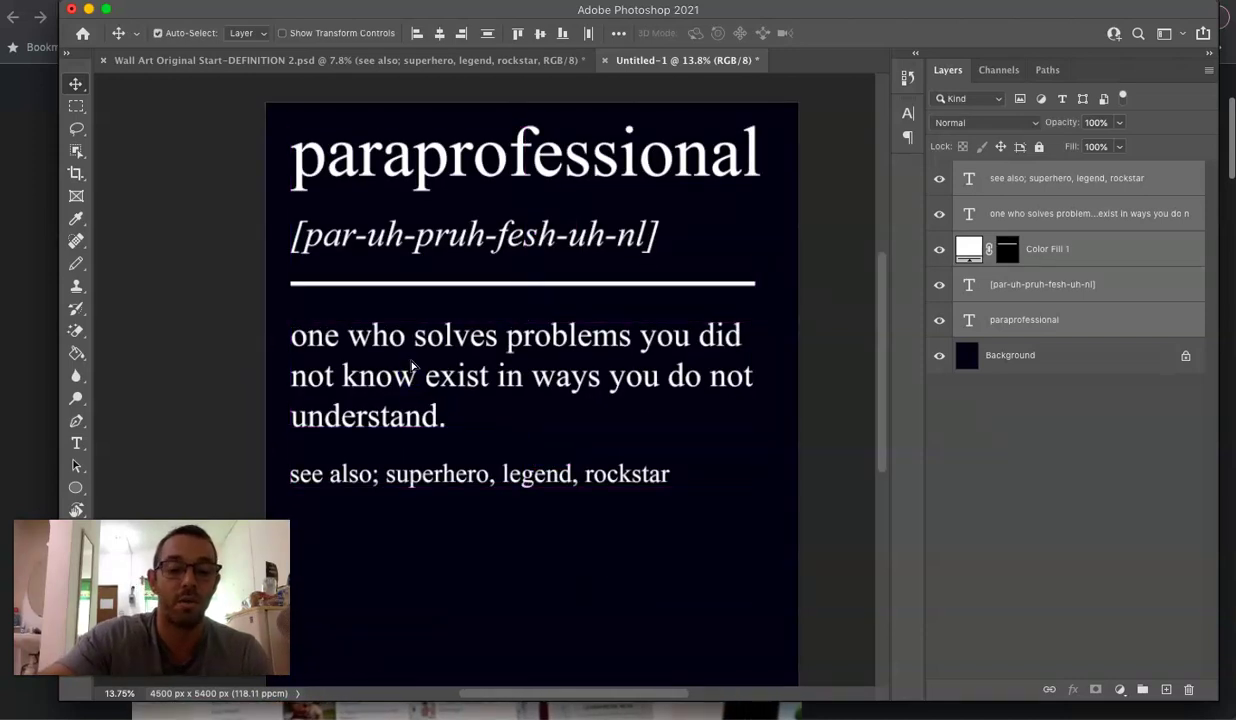
key(super)
key(super+t)
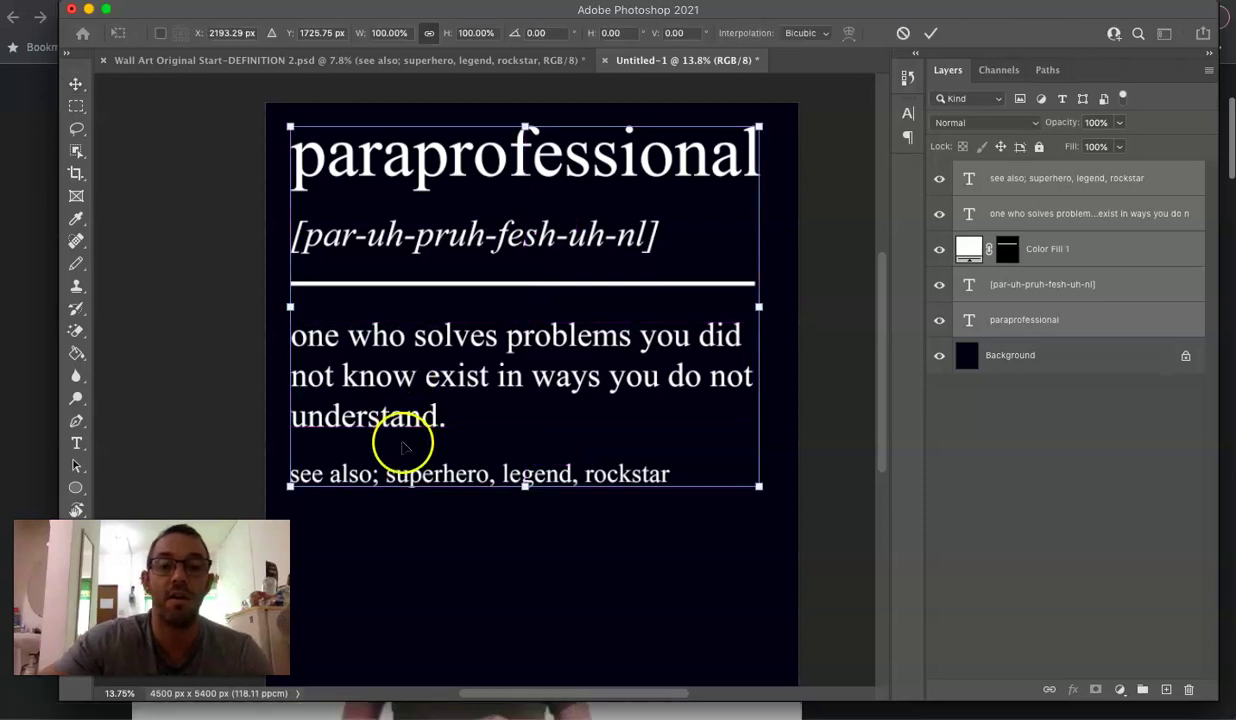
drag(525, 484, 525, 513)
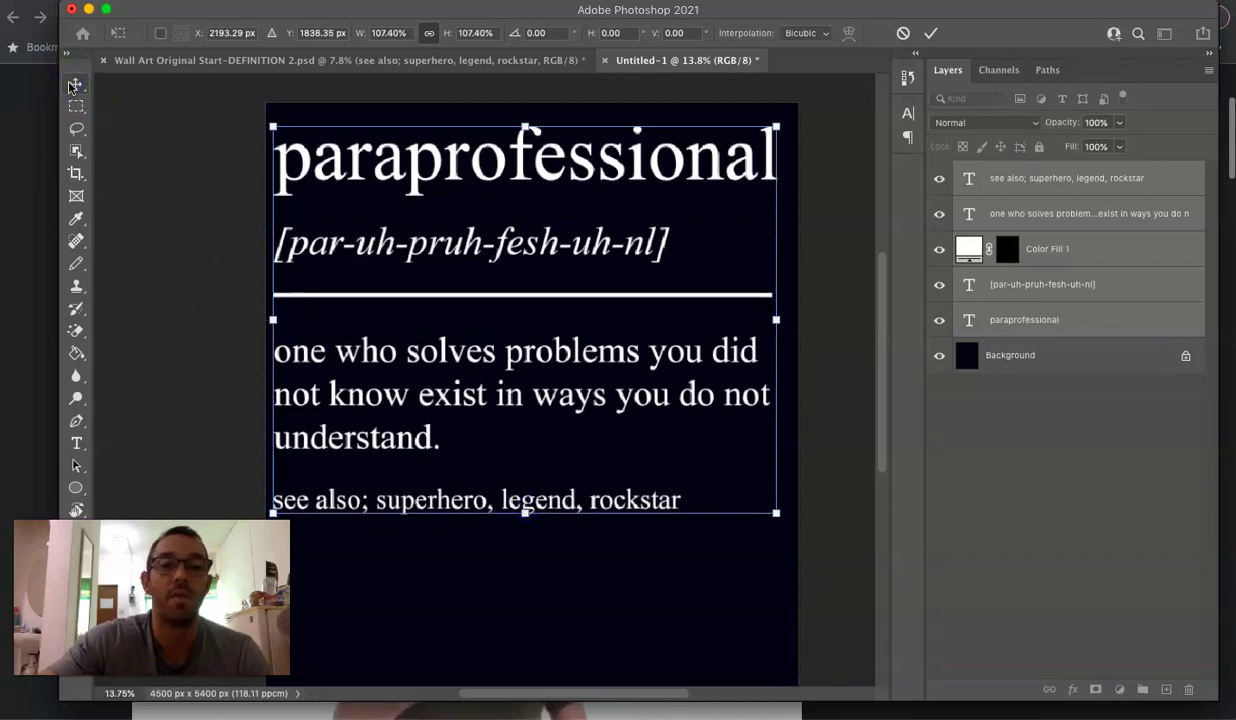
key(Return)
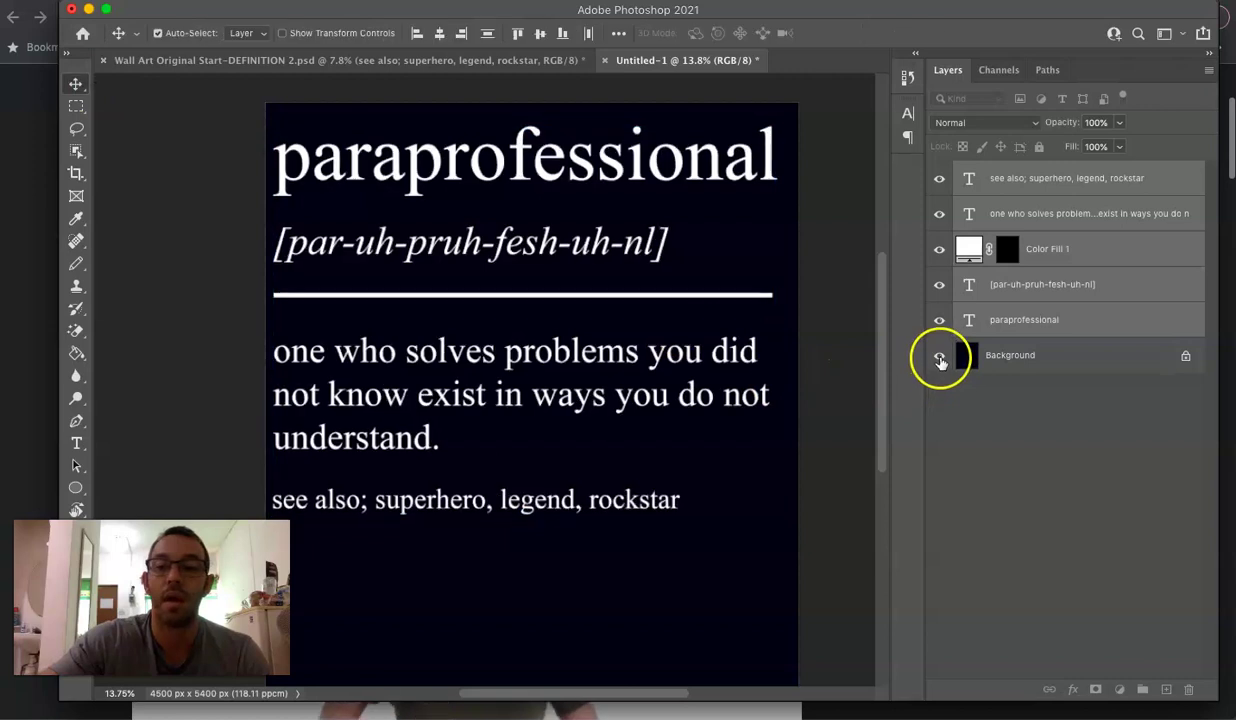
Check the enlarged design on transparency by hiding the Background layer and showing it again
click(939, 358)
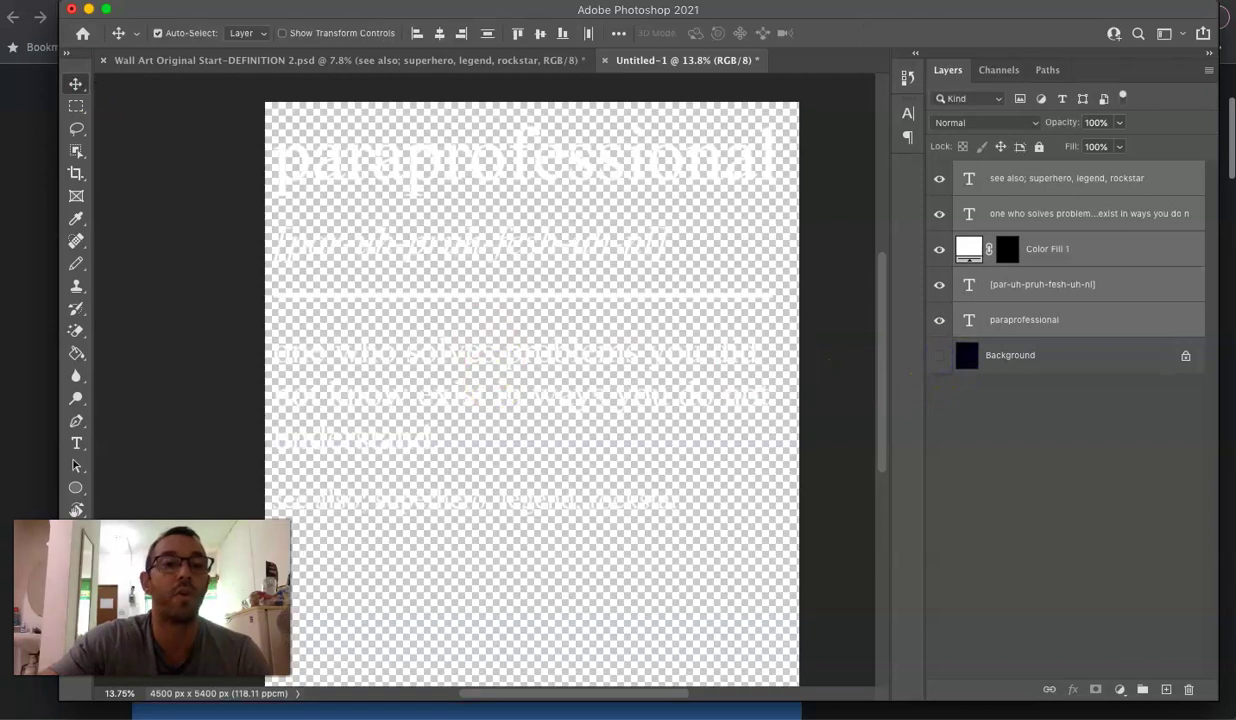
click(939, 355)
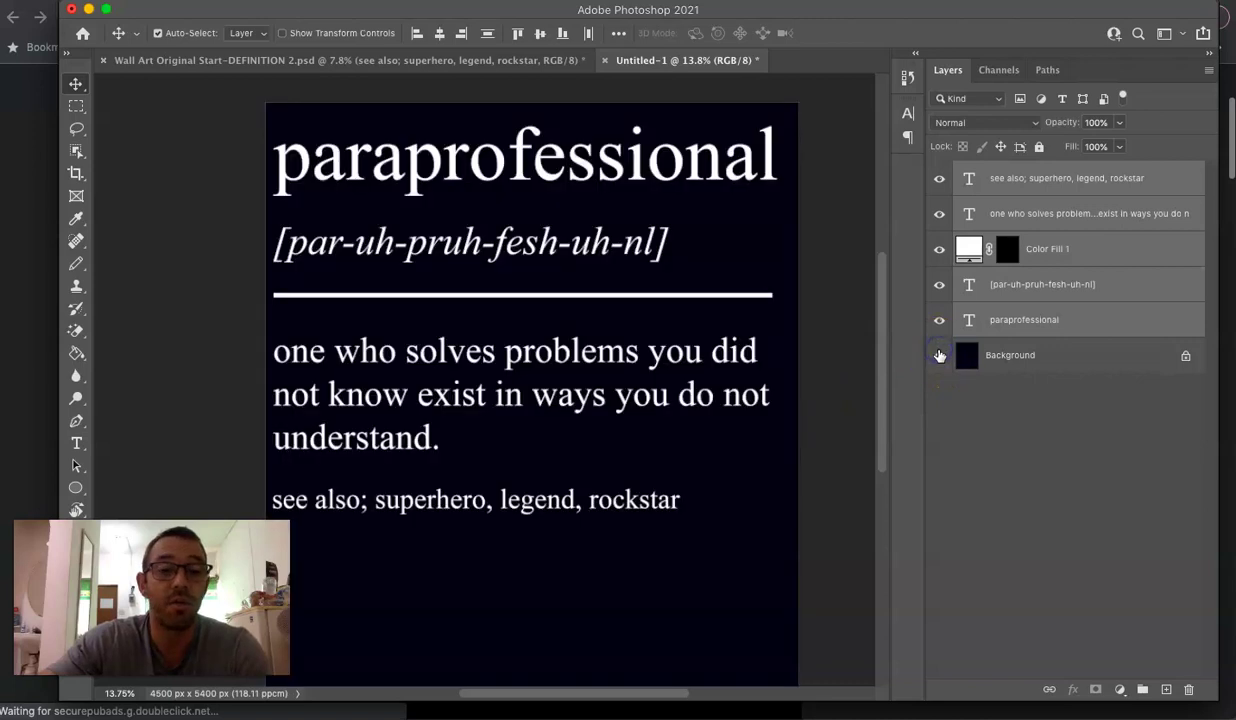
click(456, 374)
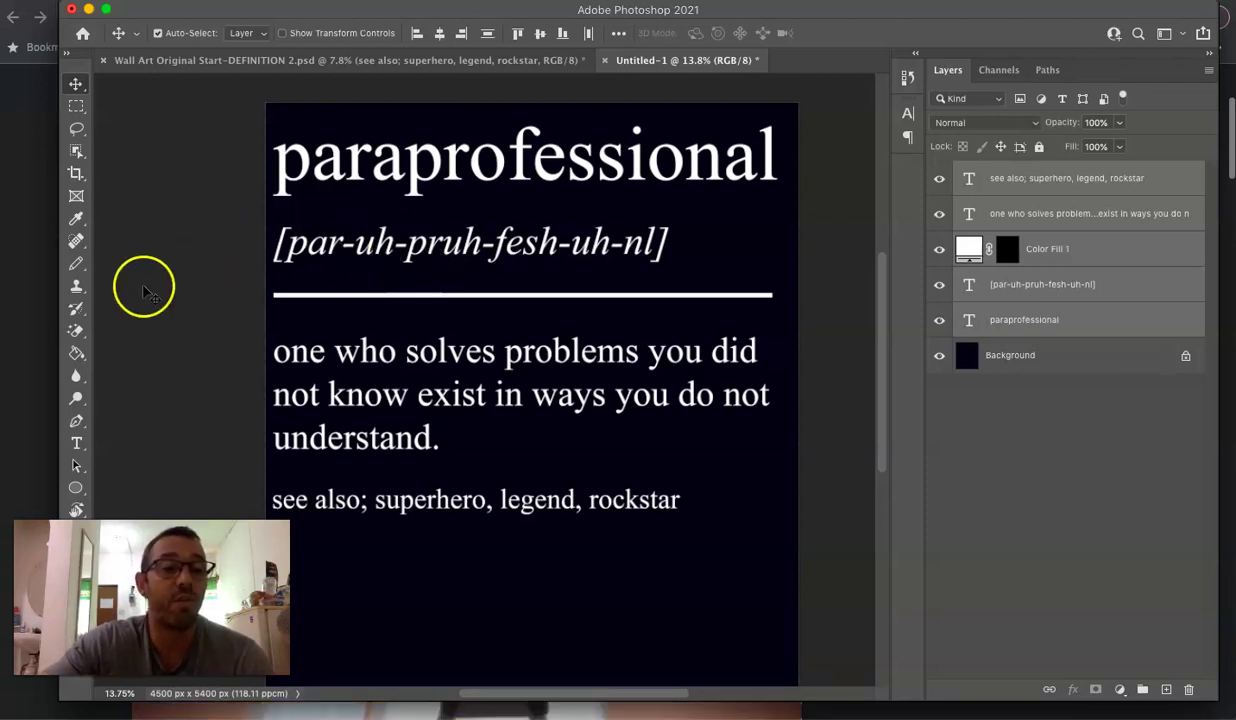
Switch to the Merch by Amazon dashboard in Chrome and zoom the page out to view the sales overview
click(14, 345)
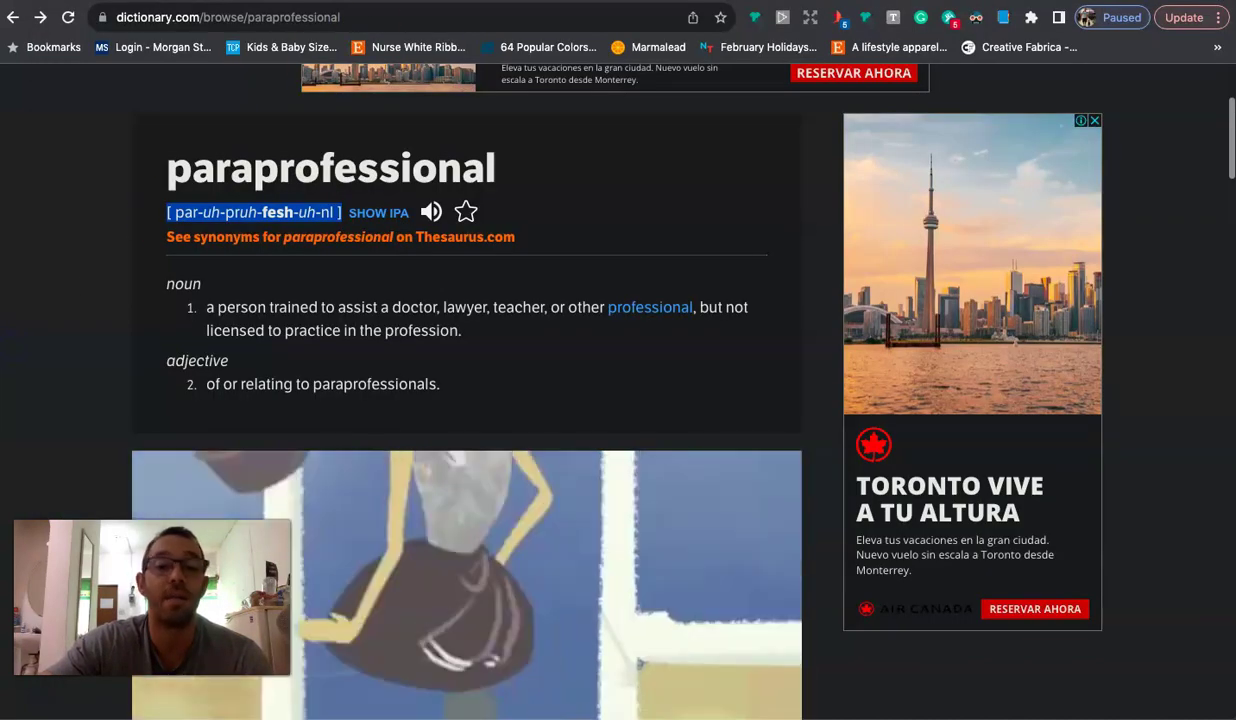
key(ctrl+Tab)
click(571, 312)
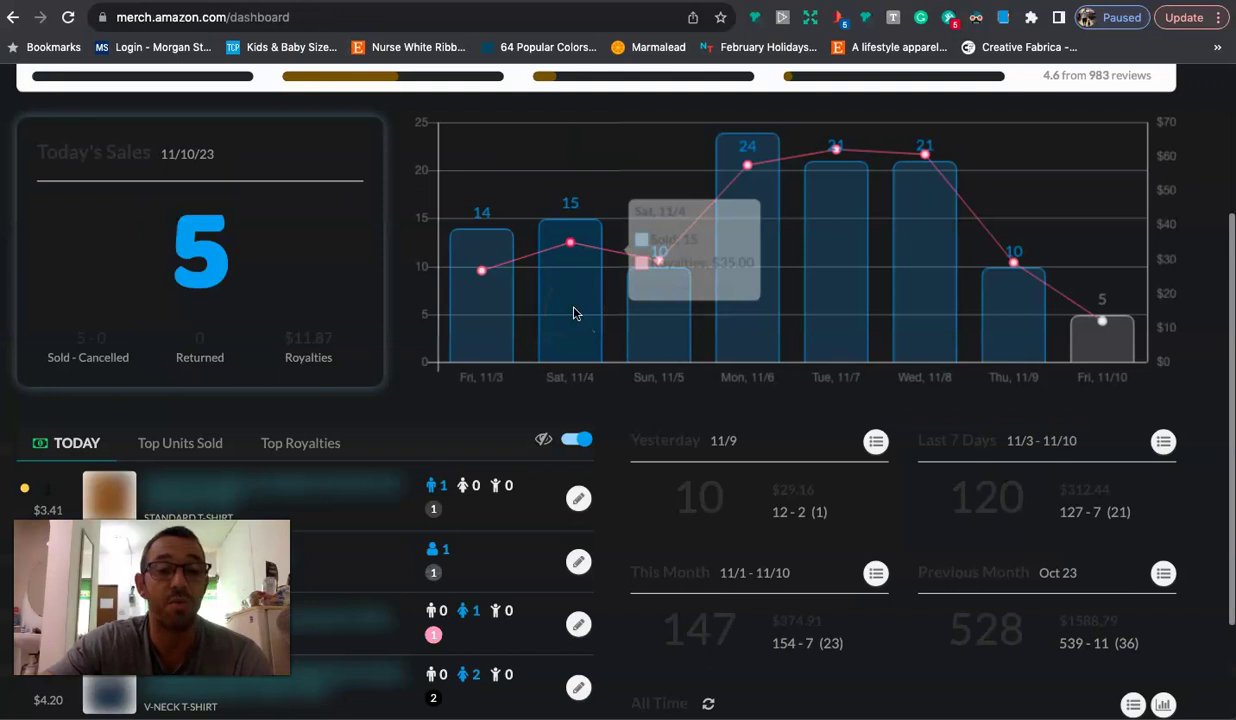
key(ctrl+minus)
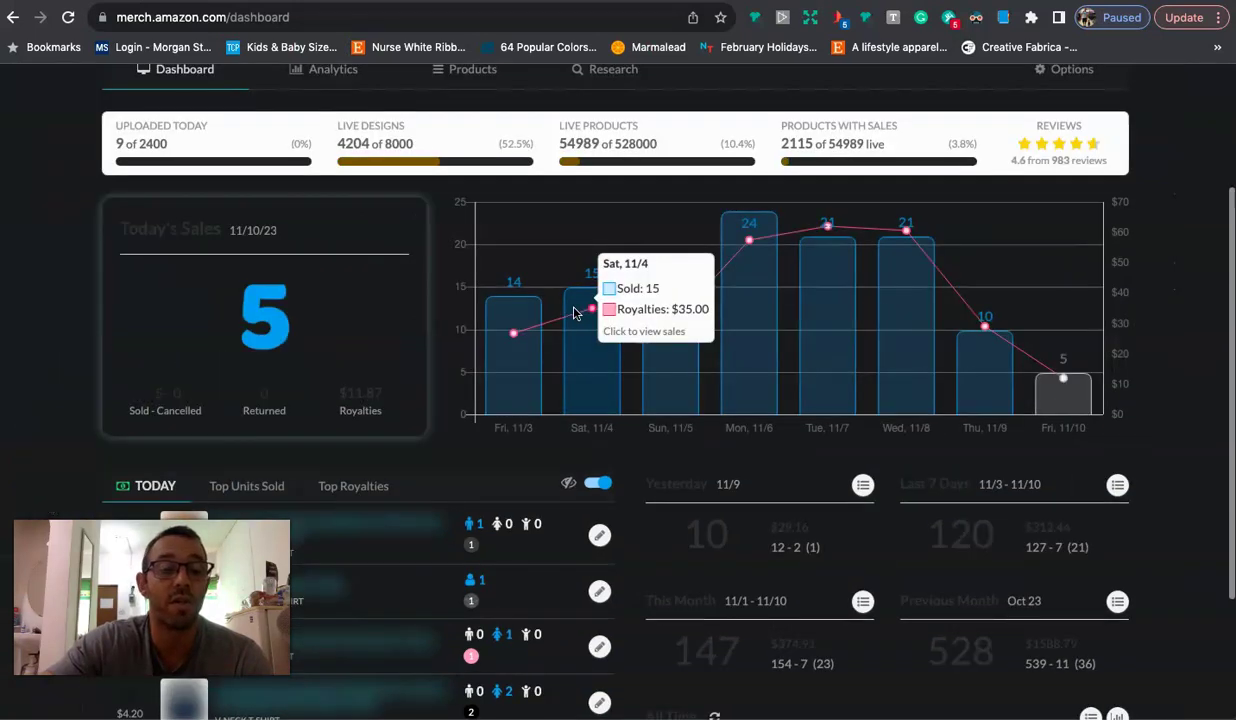